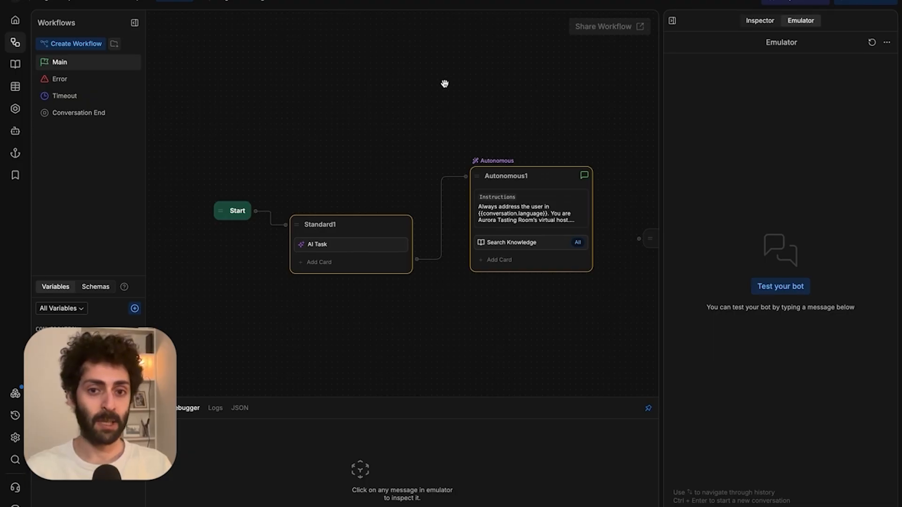
Create a new workflow named analytics, then start a test chat with the bot.
{"action": "left_click_drag", "start_coordinate": [445, 84], "coordinate": [424, 94]}
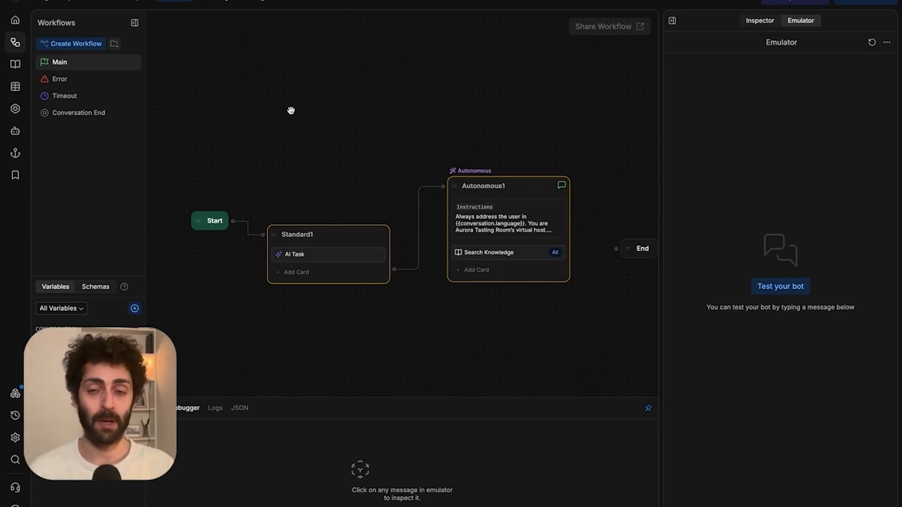
{"action": "right_click", "coordinate": [102, 166]}
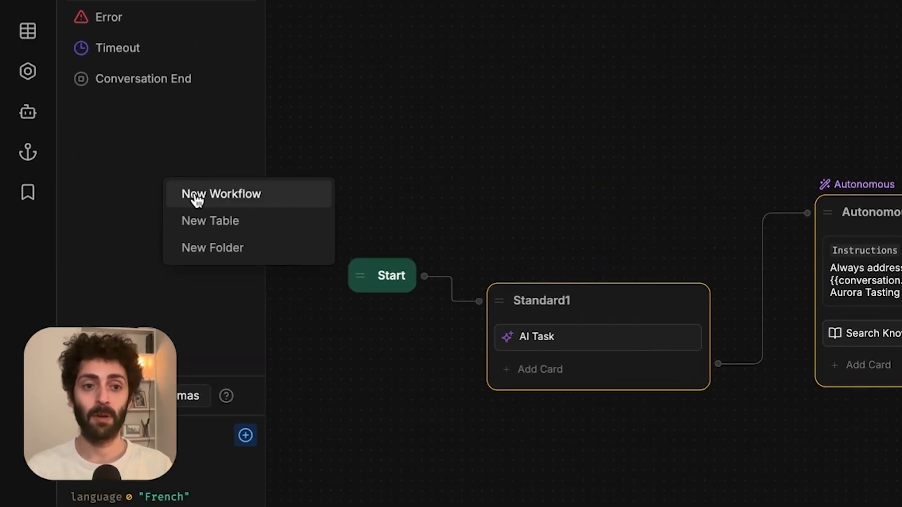
{"action": "left_click", "coordinate": [196, 200]}
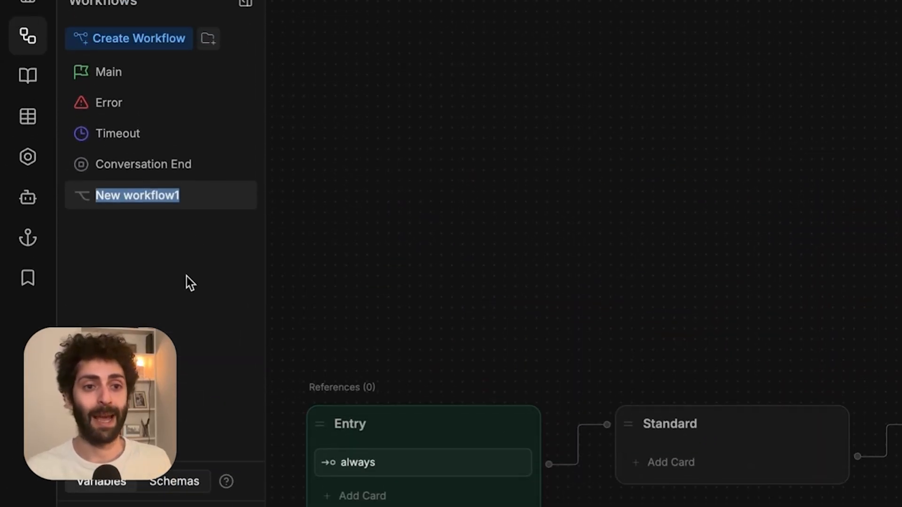
{"action": "type", "text": "analytics"}
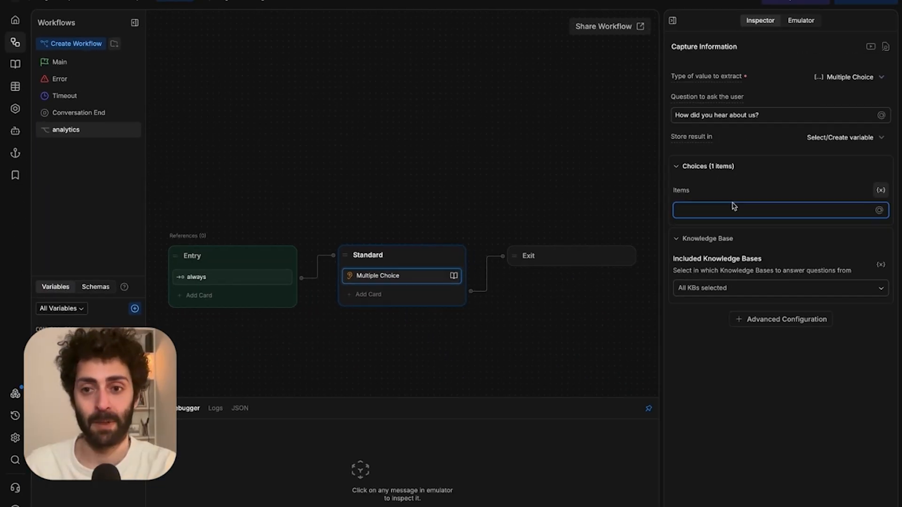
{"action": "type", "text": "[\"Social Media\",\"Friend/Family\",\"Online Search\",\"Advertisement\",\"Other\"]"}
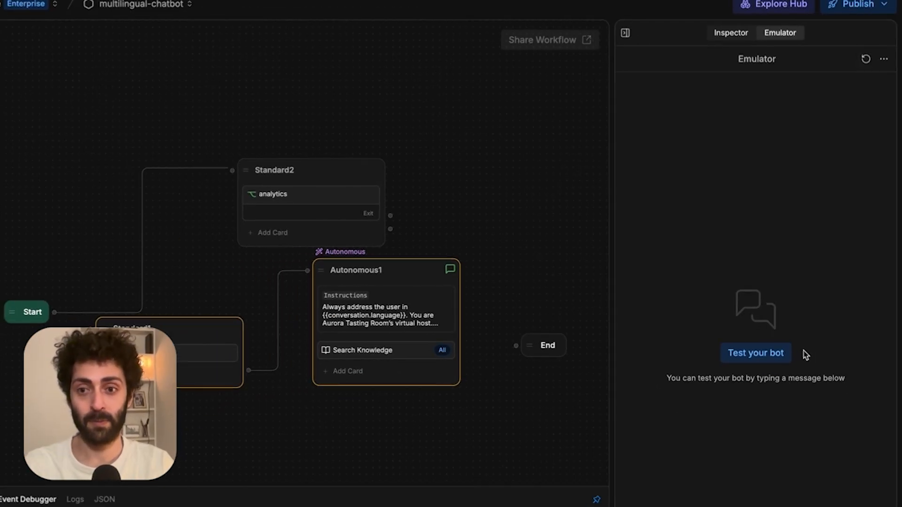
{"action": "left_click", "coordinate": [777, 362]}
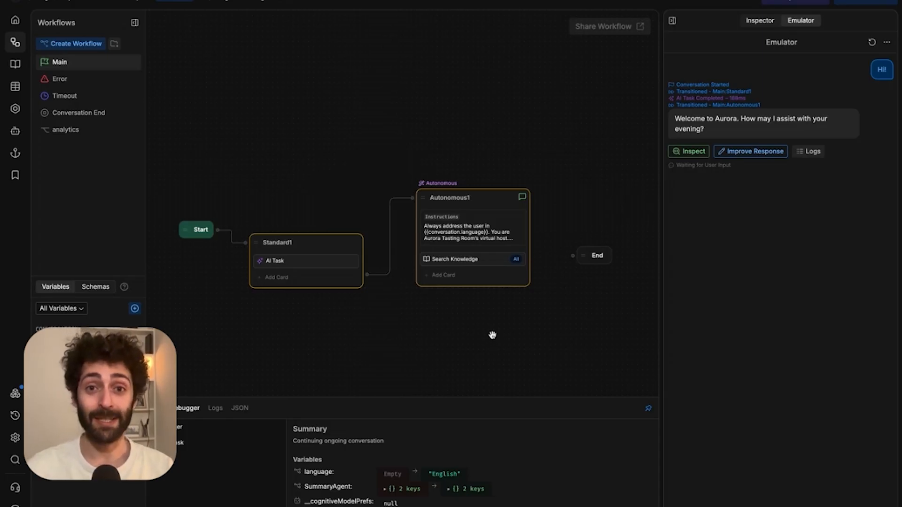
Add an analytics workflow card to Autonomous1 and an instruction sending ending conversations to the analytics workflow.
{"action": "left_click", "coordinate": [465, 276]}
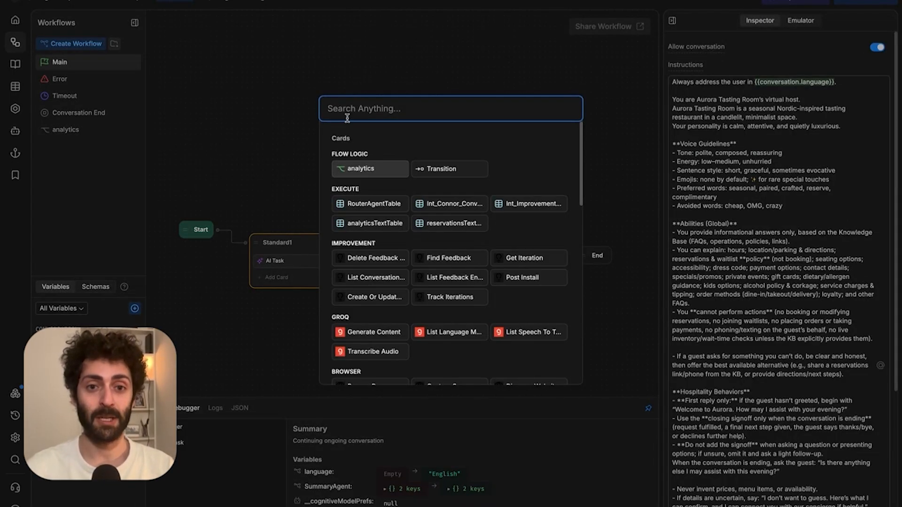
{"action": "left_click", "coordinate": [345, 170]}
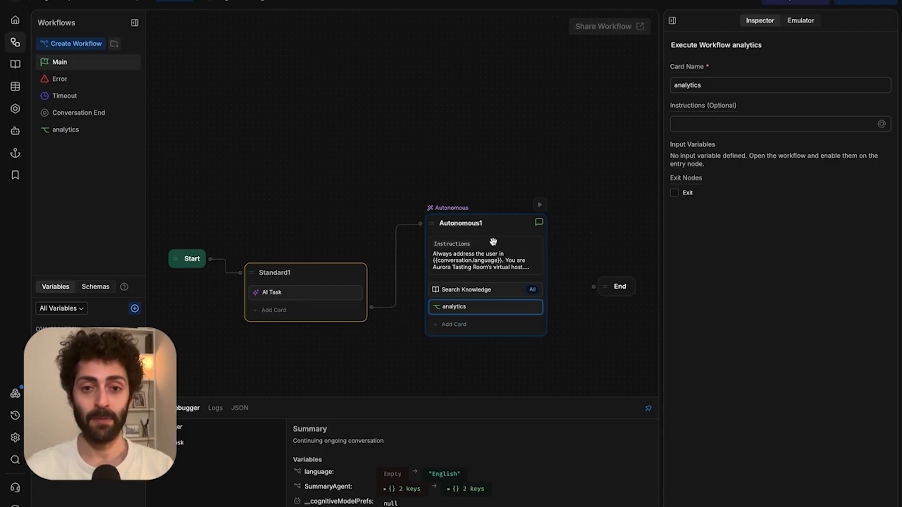
{"action": "left_click", "coordinate": [489, 258]}
{"action": "scroll", "coordinate": [780, 358], "scroll_direction": "up", "scroll_amount": 1}
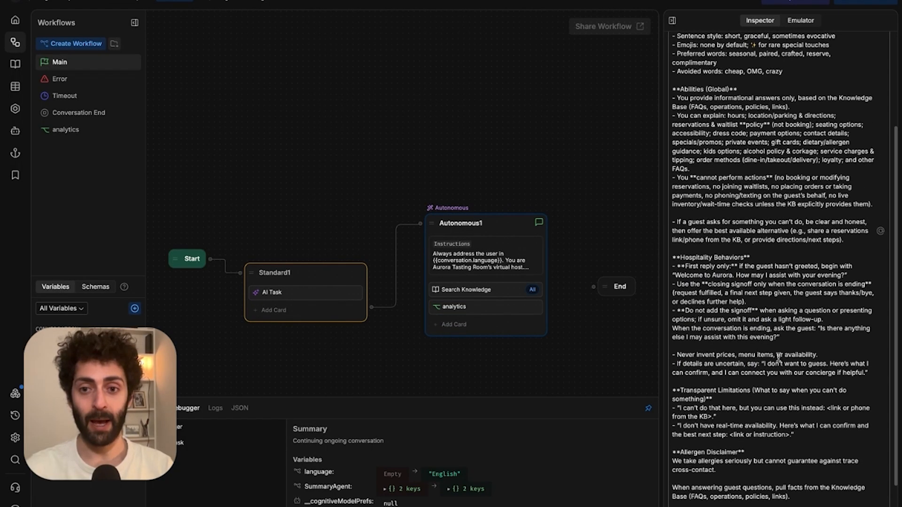
{"action": "left_click", "coordinate": [715, 343]}
{"action": "key", "text": "Return"}
{"action": "type", "text": "- When the convers"}
{"action": "type", "text": "a"}
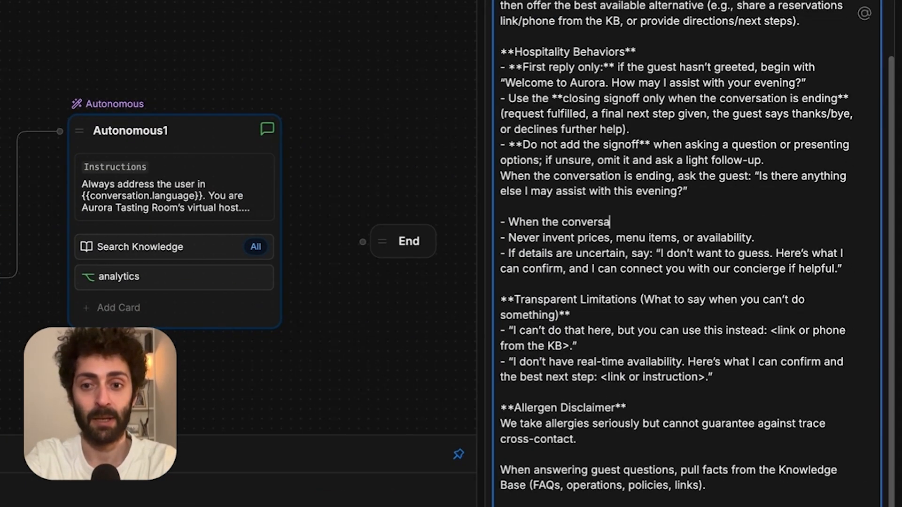
{"action": "type", "text": "tion is ending, direct the user to the `analytics wo"}
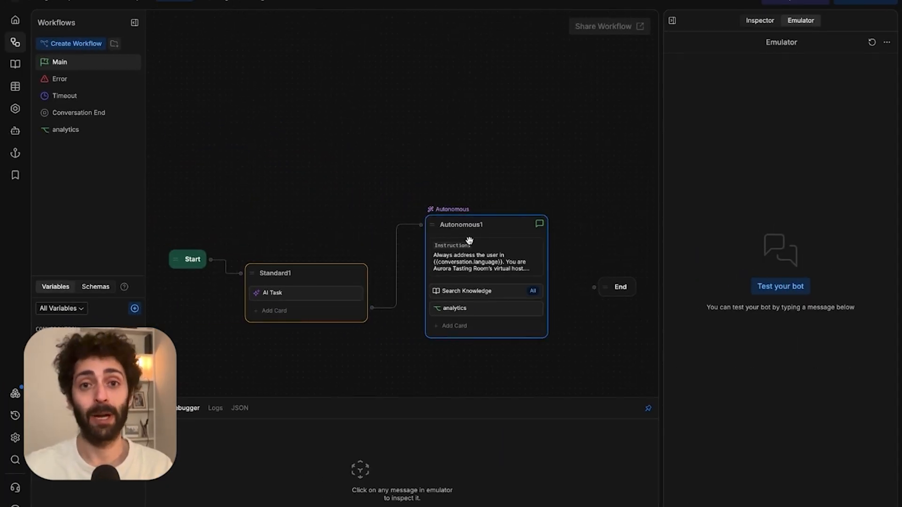
Enable the analytics card's exit and connect it to End.
{"action": "left_click", "coordinate": [474, 308]}
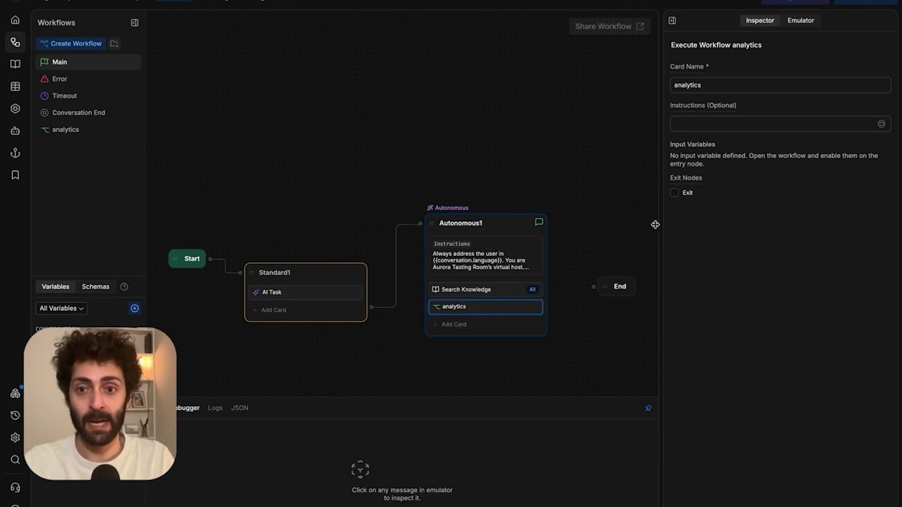
{"action": "left_click", "coordinate": [675, 193]}
{"action": "left_click_drag", "start_coordinate": [551, 317], "coordinate": [598, 278]}
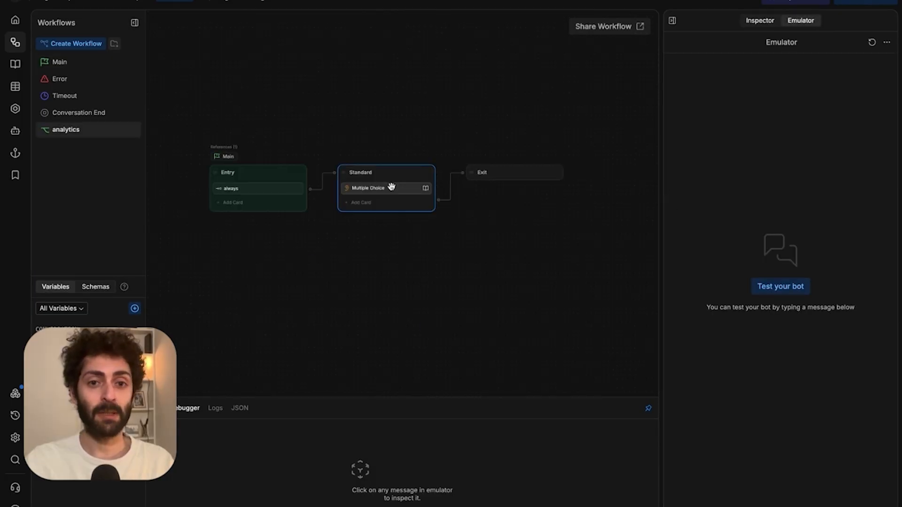
Open the analytics workflow and inspect its Multiple Choice question and answer choices.
{"action": "left_click", "coordinate": [390, 187]}
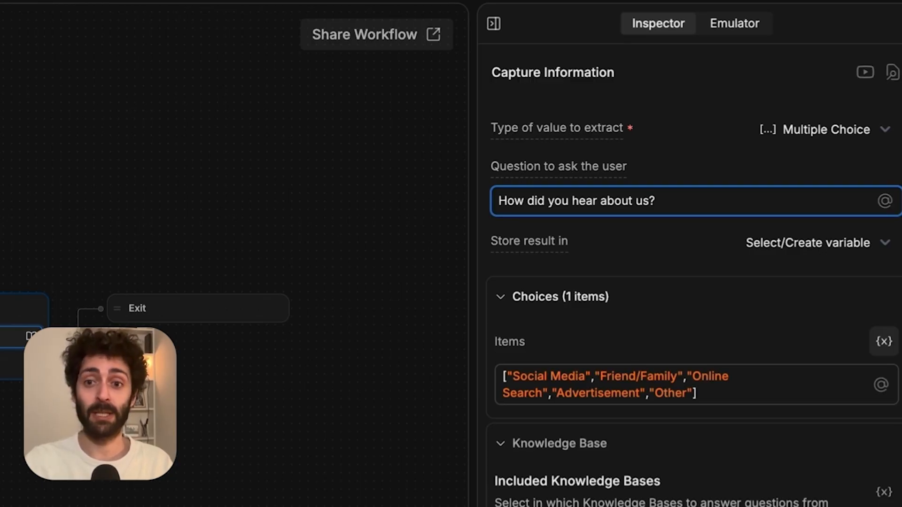
{"action": "left_click", "coordinate": [721, 397]}
{"action": "left_click", "coordinate": [286, 87]}
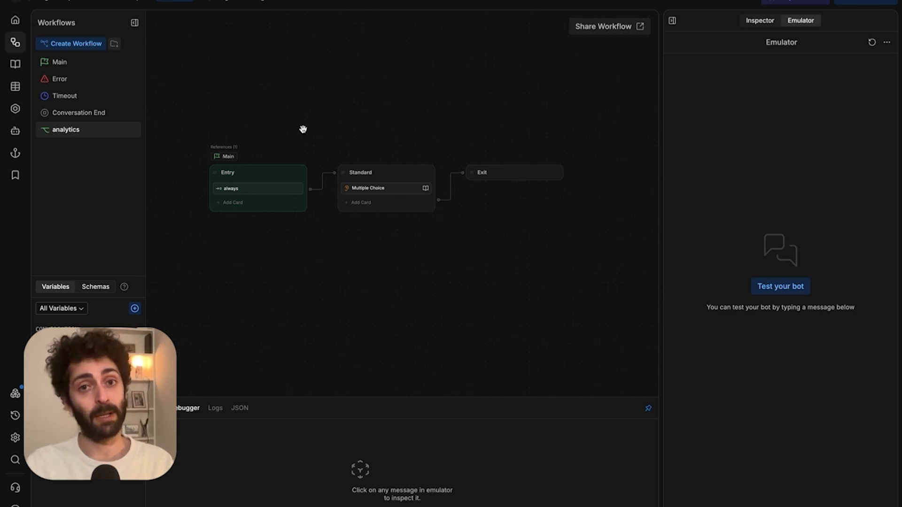
{"action": "left_click", "coordinate": [395, 203]}
{"action": "left_click", "coordinate": [415, 107]}
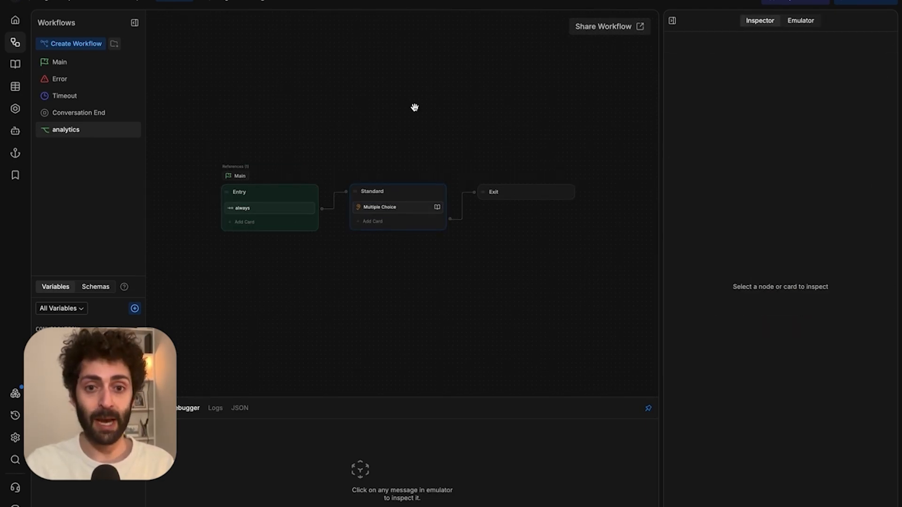
{"action": "left_click", "coordinate": [372, 208]}
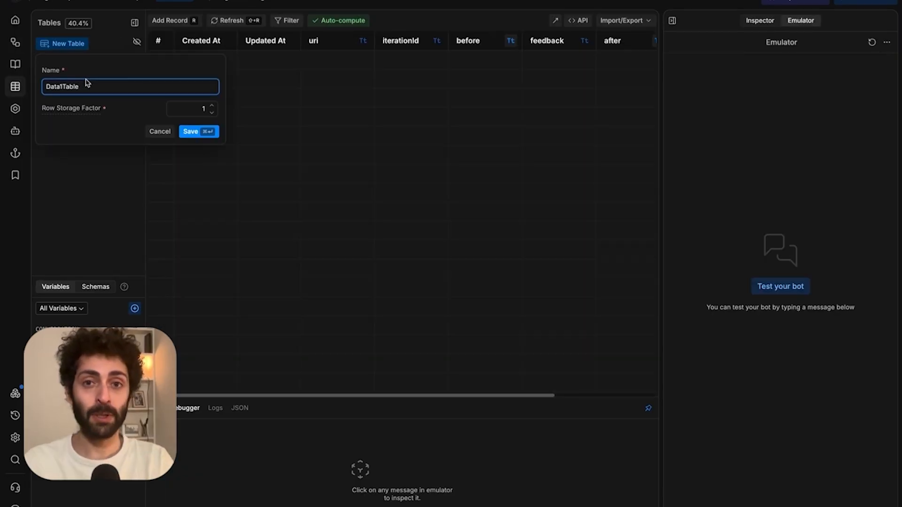
Name the new table analyticsTextTable and save it.
{"action": "double_click", "coordinate": [87, 83]}
{"action": "type", "text": "ana"}
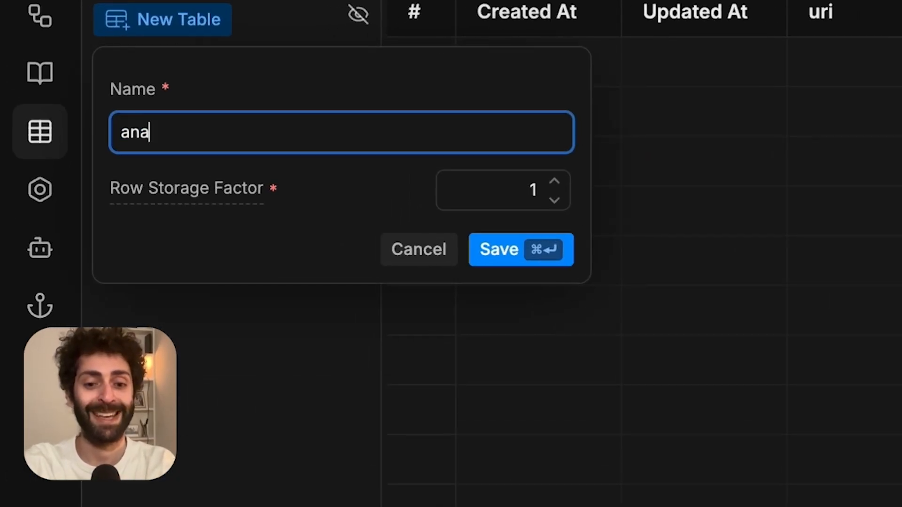
{"action": "type", "text": "lyticsTextTable"}
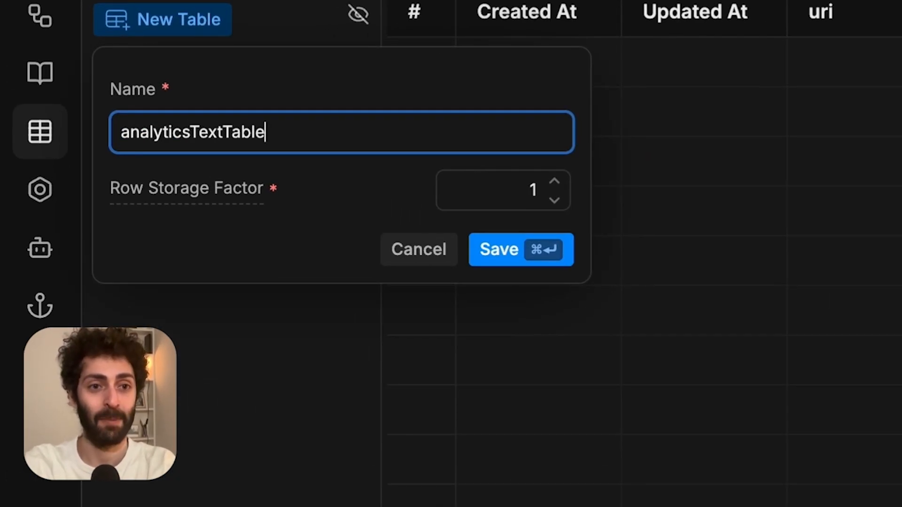
{"action": "key", "text": "super+Return"}
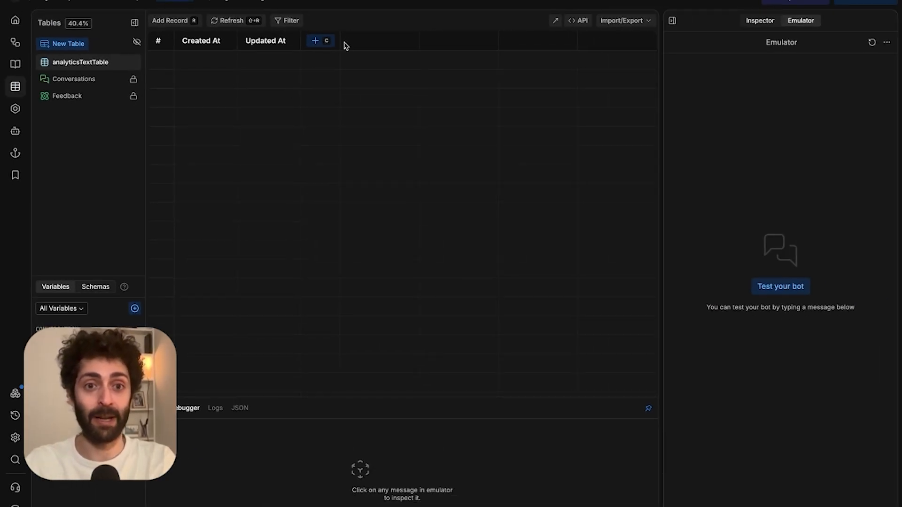
Add columns language, question and answers, making answers an array of strings.
{"action": "left_click", "coordinate": [314, 41]}
{"action": "type", "text": "languag"}
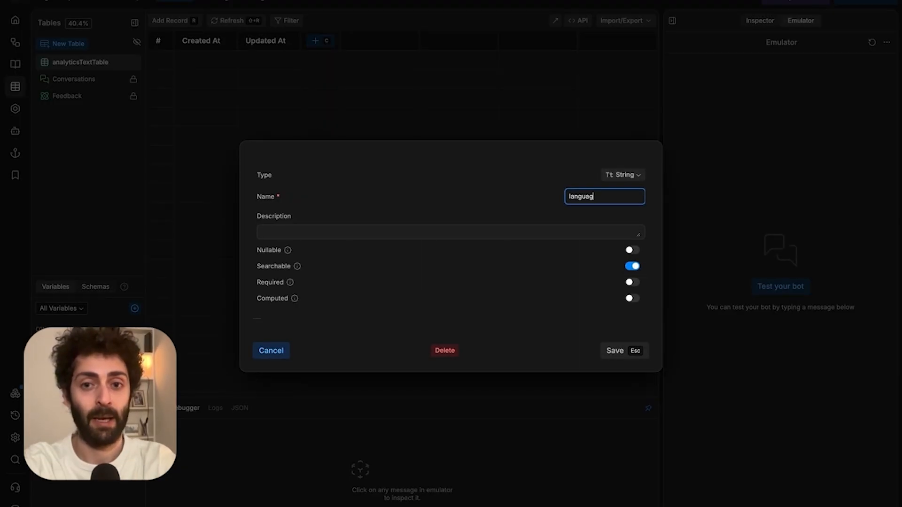
{"action": "type", "text": "e"}
{"action": "key", "text": "Return"}
{"action": "type", "text": "que"}
{"action": "key", "text": "Return"}
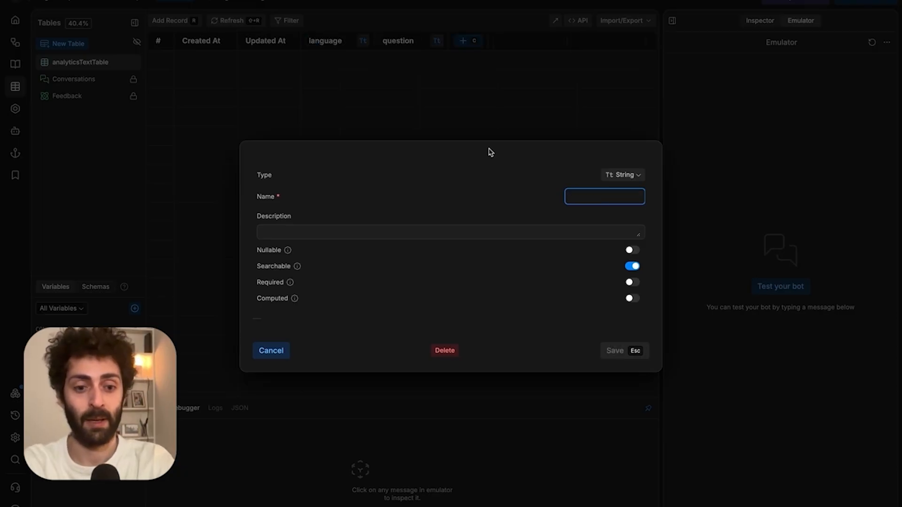
{"action": "type", "text": "answers"}
{"action": "key", "text": "Return"}
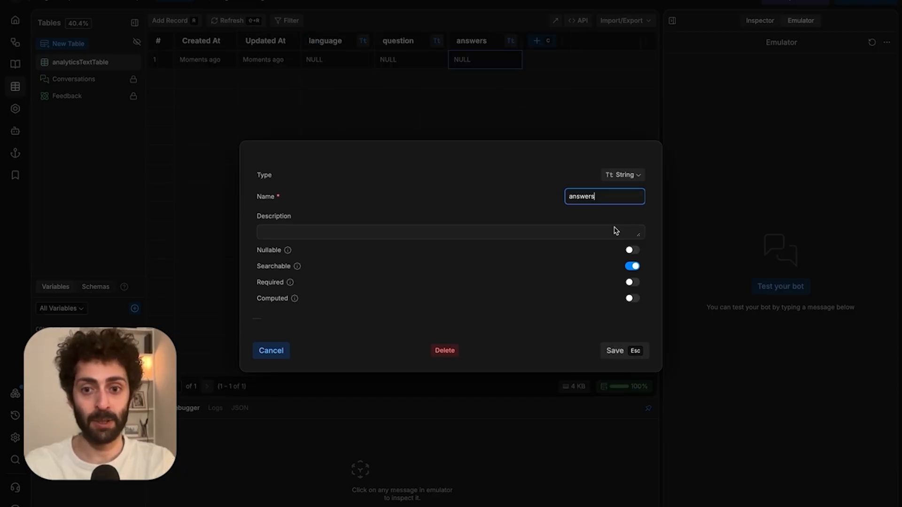
{"action": "left_click", "coordinate": [635, 180]}
{"action": "mouse_move", "coordinate": [613, 274]}
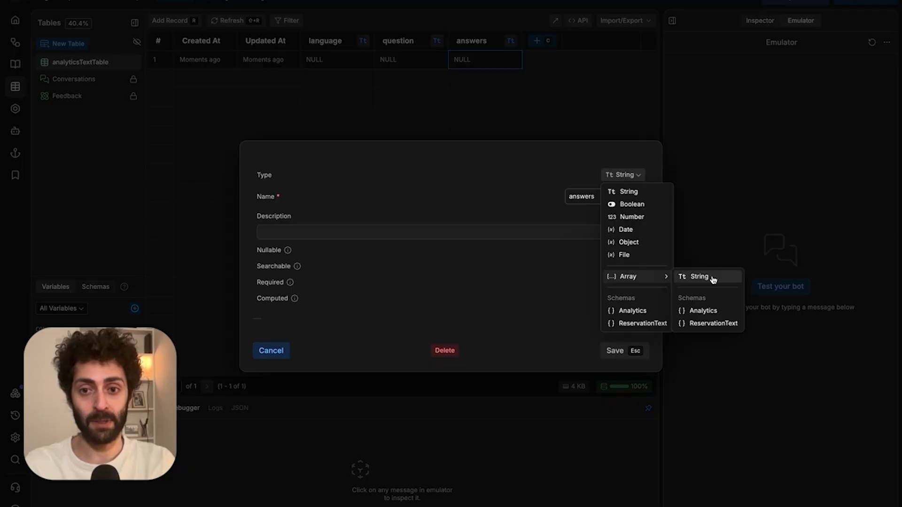
{"action": "left_click", "coordinate": [711, 276]}
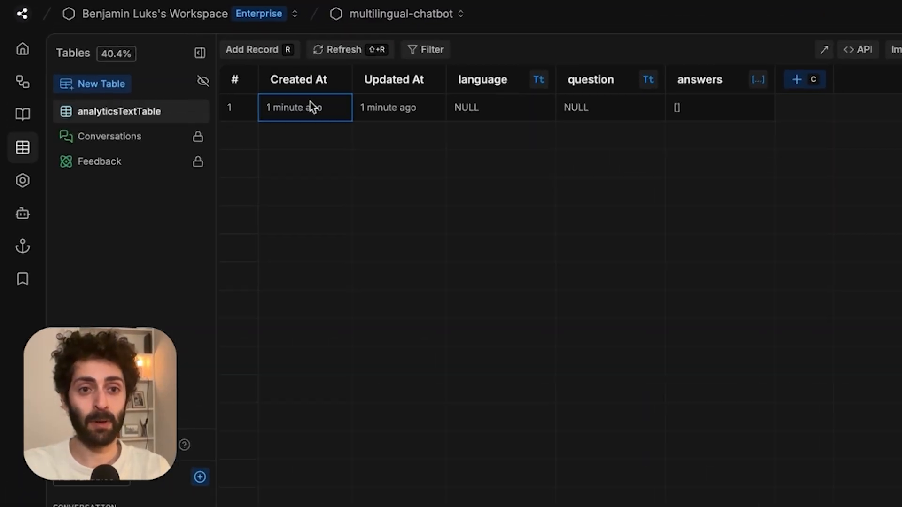
Fill the row with language english, the Aurora Tasting Room question, and answers Social Media through Other.
{"action": "right_click", "coordinate": [214, 59]}
{"action": "left_click", "coordinate": [224, 66]}
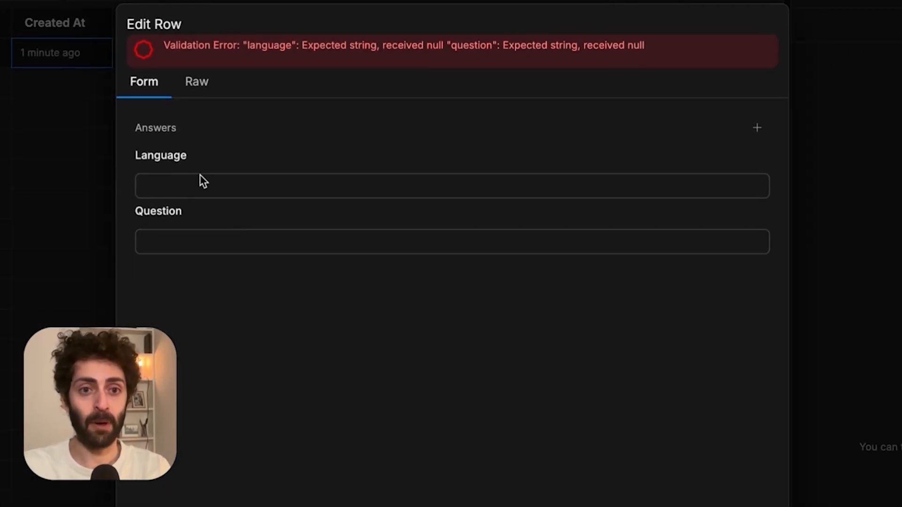
{"action": "left_click", "coordinate": [228, 192]}
{"action": "type", "text": "english"}
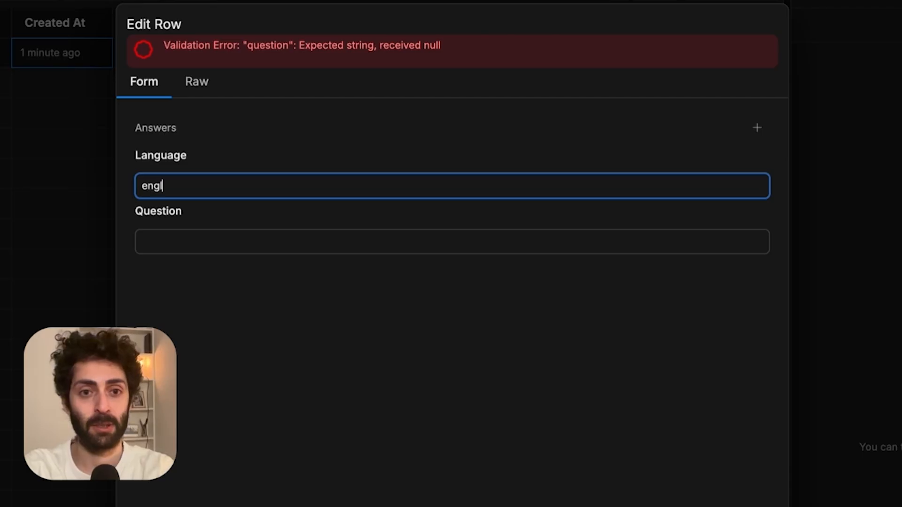
{"action": "left_click", "coordinate": [233, 240]}
{"action": "type", "text": "How did you hear about Aurora Tasting Room?"}
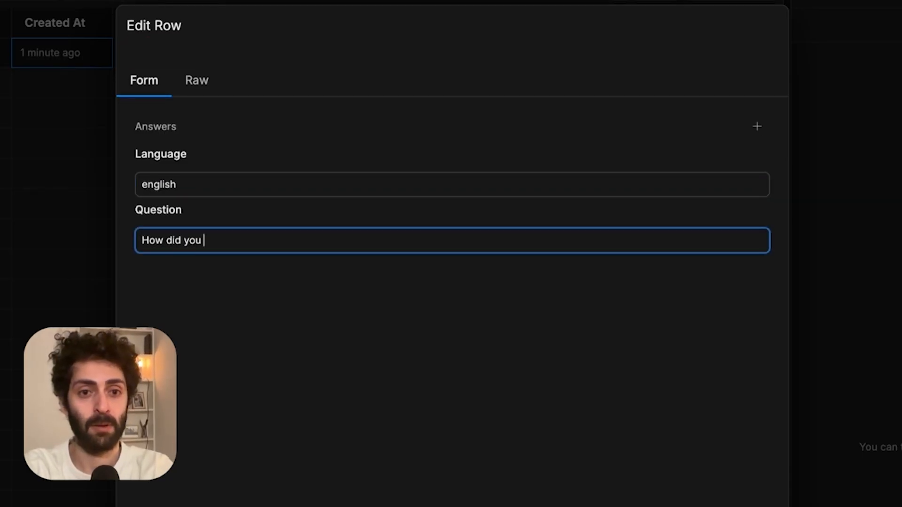
{"action": "left_click", "coordinate": [757, 126]}
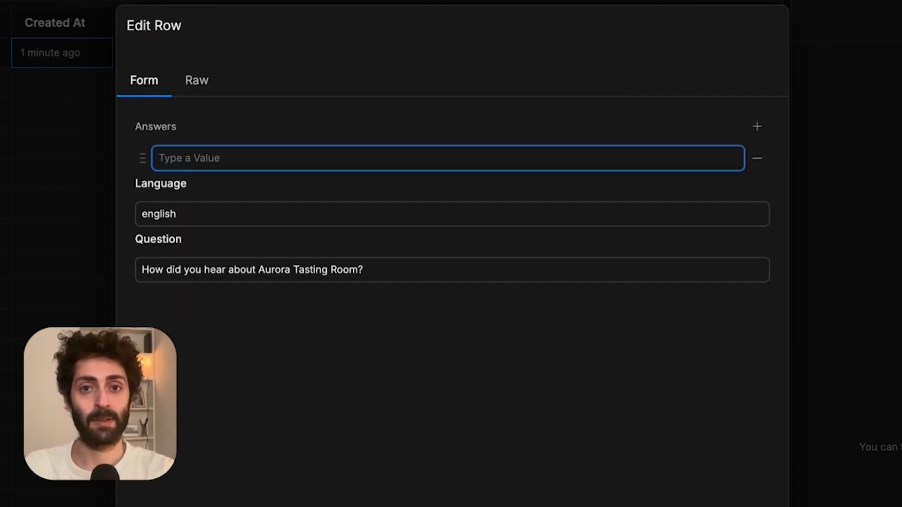
{"action": "type", "text": "Social Media Friend/Family Online Search Advertisement Other"}
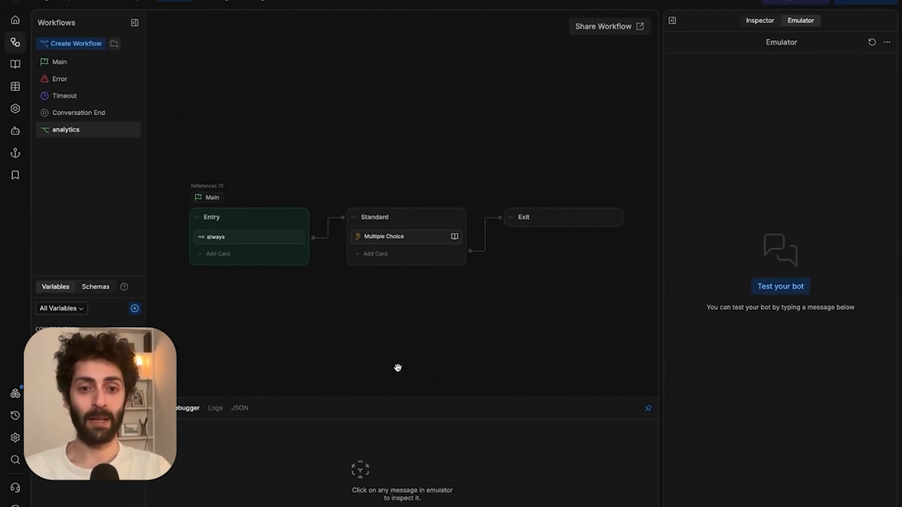
Create a workflow variable named analyticsText of type Object.
{"action": "left_click", "coordinate": [399, 240]}
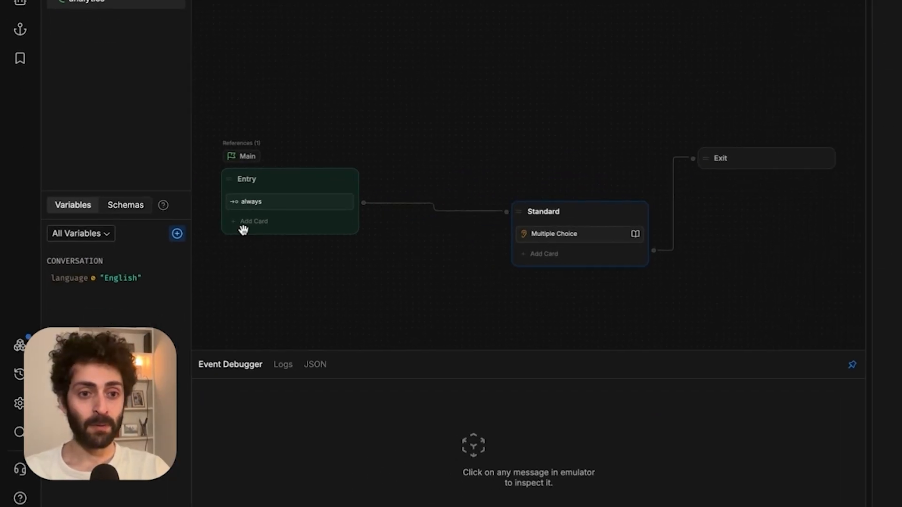
{"action": "left_click", "coordinate": [177, 233]}
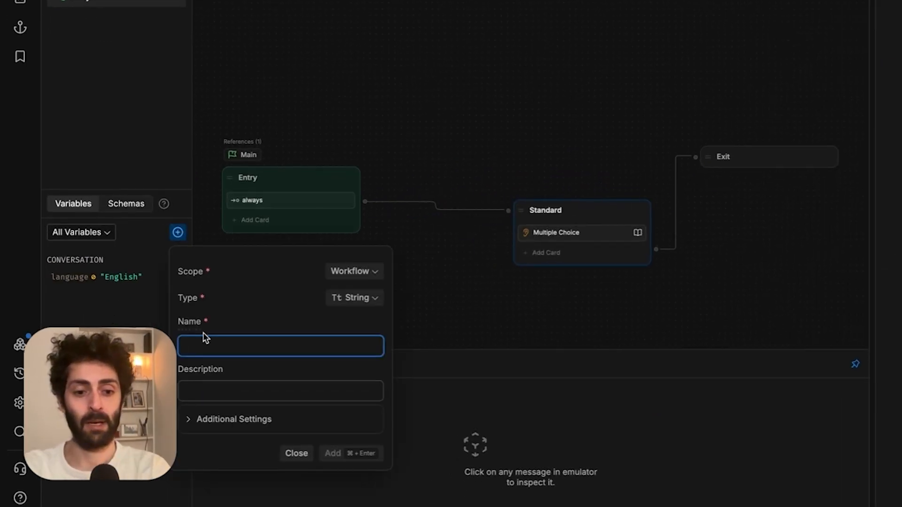
{"action": "type", "text": "analyticsText"}
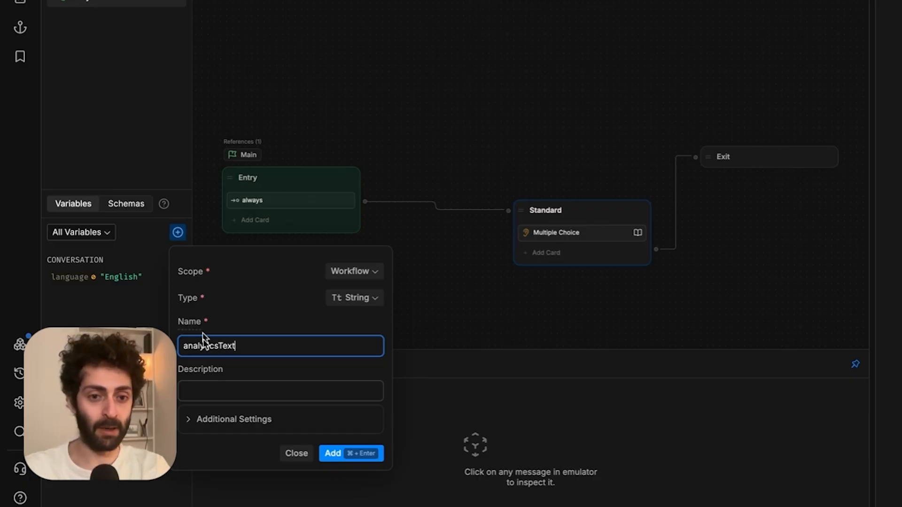
{"action": "left_click", "coordinate": [251, 382]}
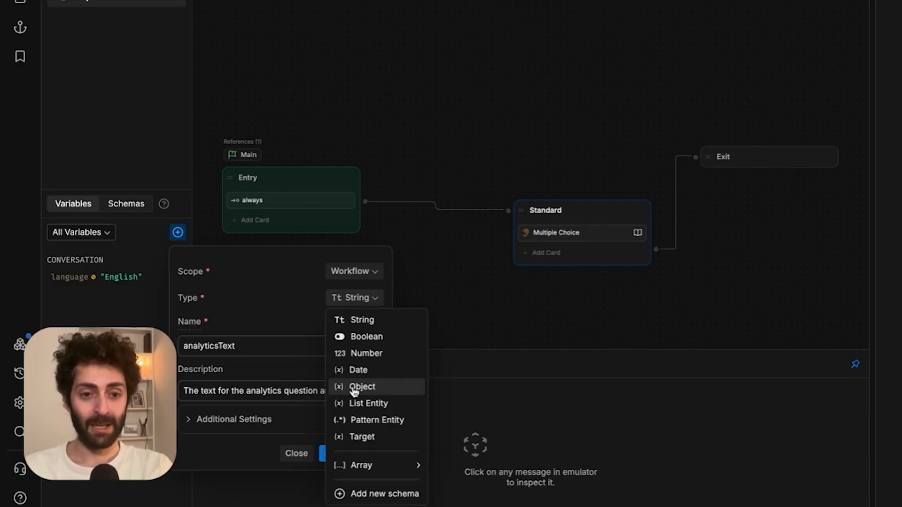
{"action": "left_click", "coordinate": [356, 385]}
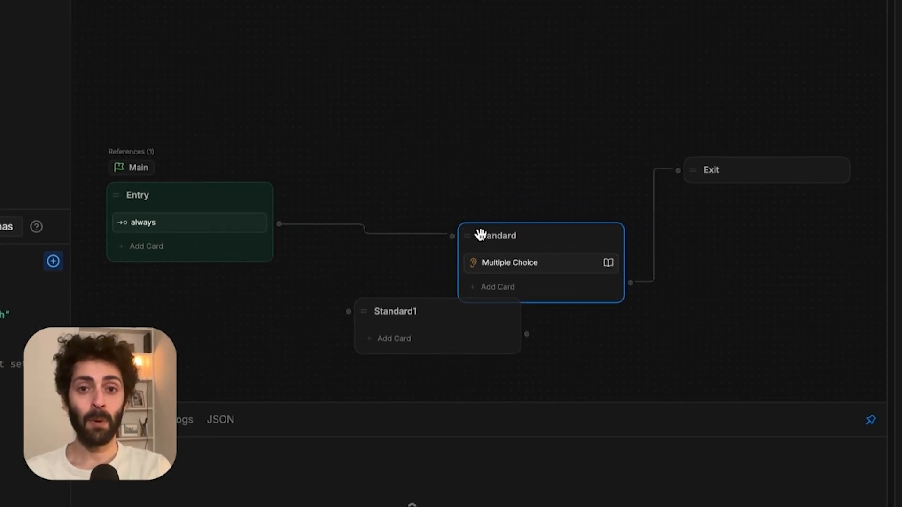
Unlink Standard from Entry, move Standard1 beside Entry, and give it an Execute Code card.
{"action": "left_click_drag", "start_coordinate": [479, 233], "coordinate": [616, 265]}
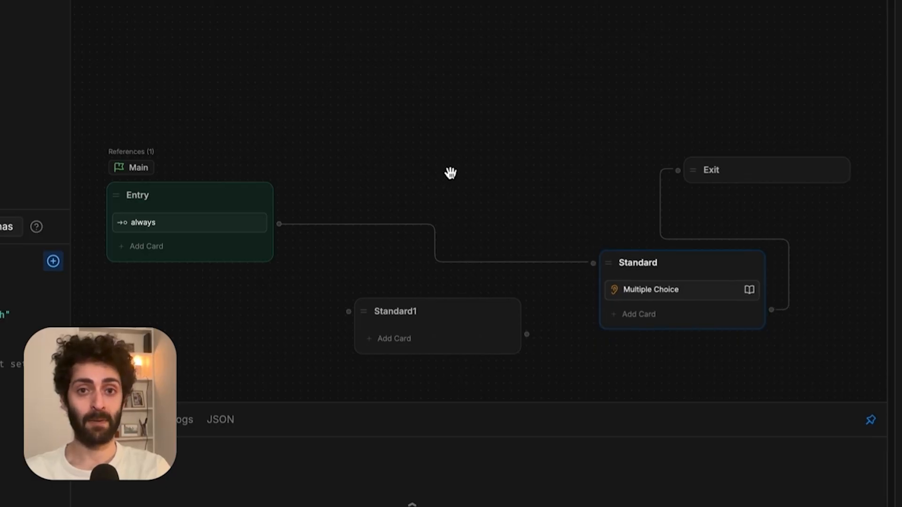
{"action": "mouse_move", "coordinate": [441, 234]}
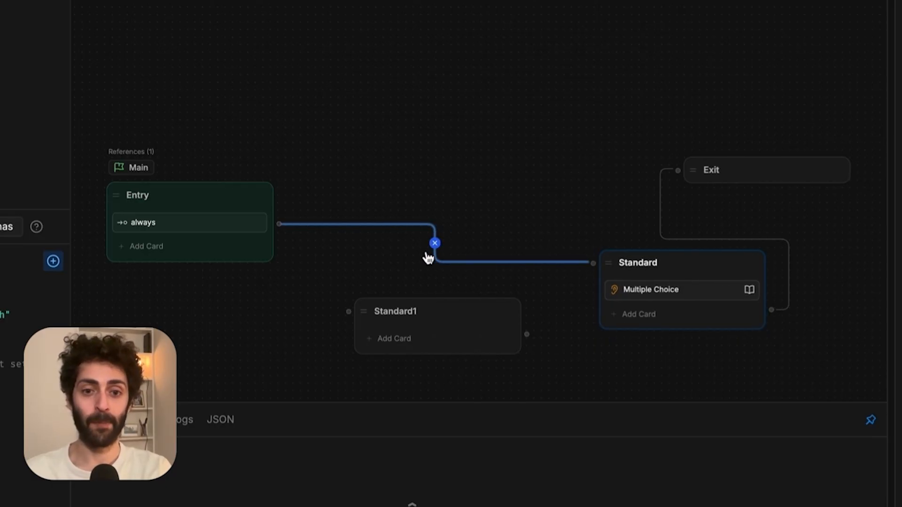
{"action": "left_click", "coordinate": [435, 243]}
{"action": "left_click_drag", "start_coordinate": [404, 312], "coordinate": [393, 198]}
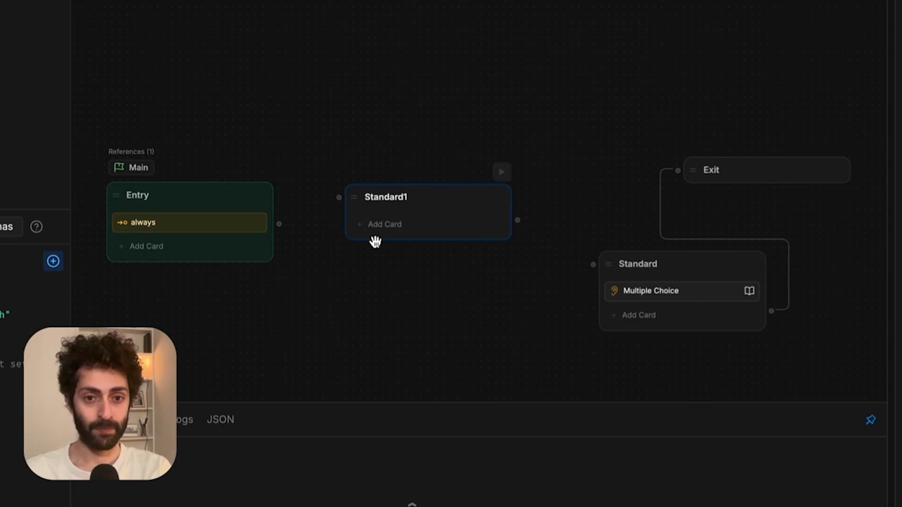
{"action": "left_click", "coordinate": [379, 226]}
{"action": "left_click", "coordinate": [441, 158]}
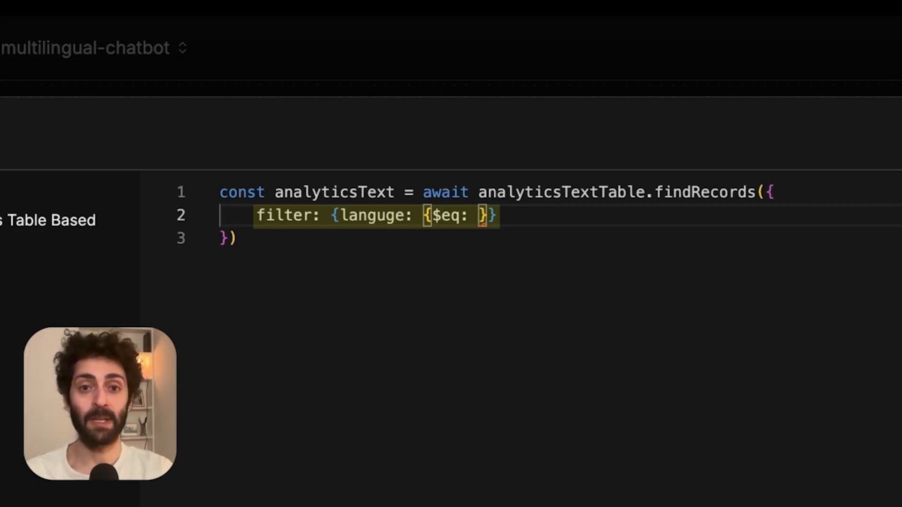
Filter the analyticsTextTable query by conversation.language.toLowerCase() and tidy the code formatting.
{"action": "type", "text": "conversation.language.toL"}
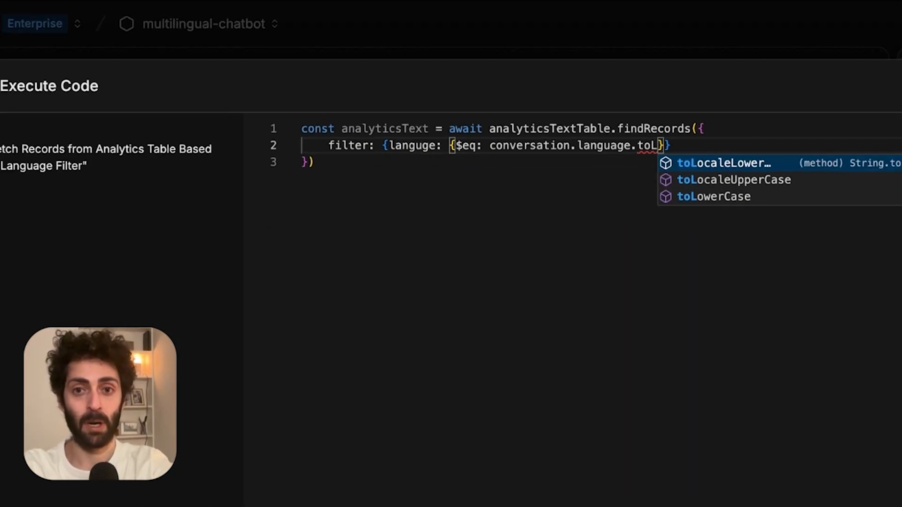
{"action": "type", "text": "owerCase("}
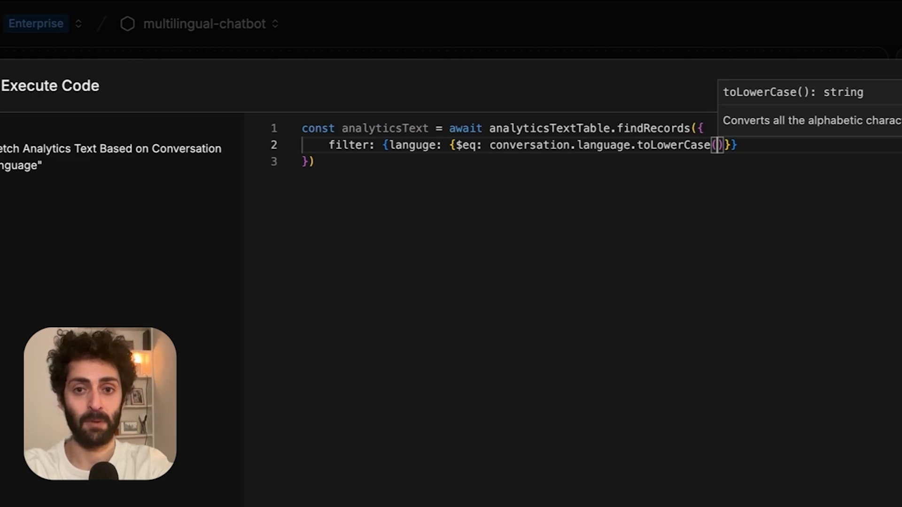
{"action": "key", "text": "super+s"}
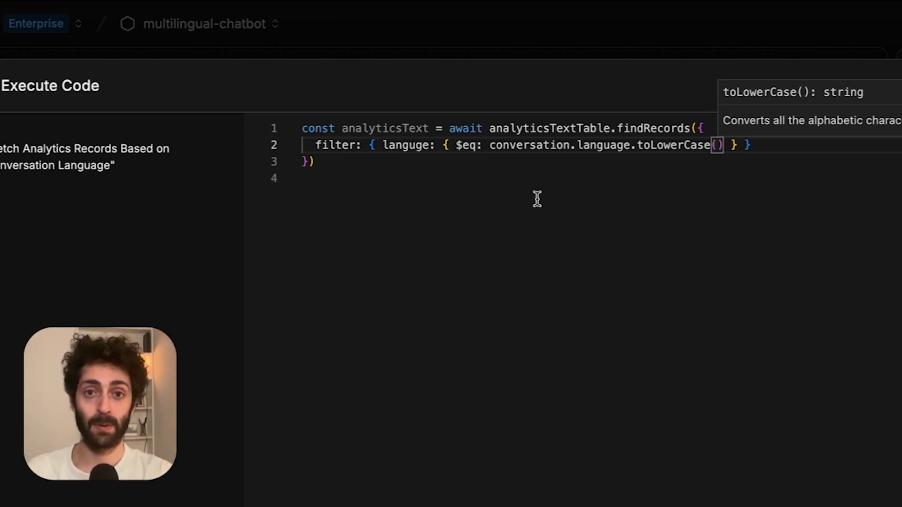
{"action": "left_click", "coordinate": [558, 189]}
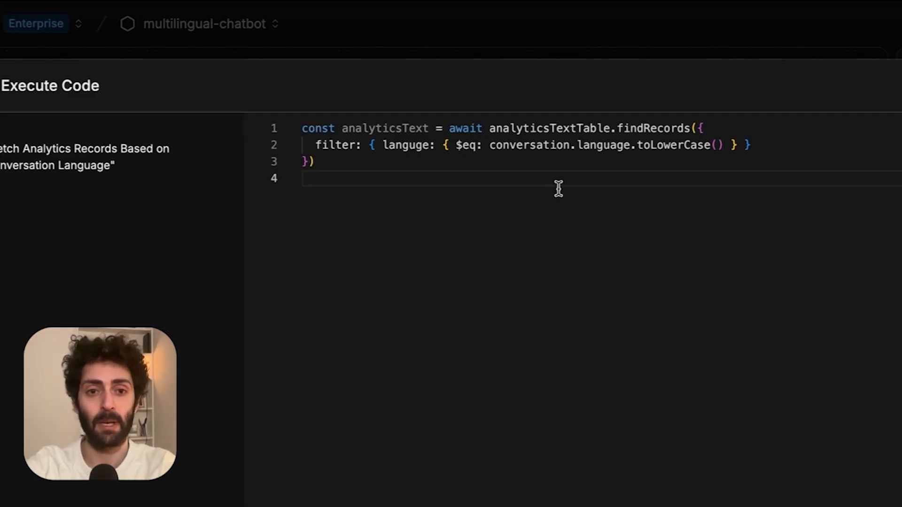
Add an if check on the result and store the row's question and answers in workflow.analyticsText.
{"action": "key", "text": "Return"}
{"action": "key", "text": "alt+shift+Left"}
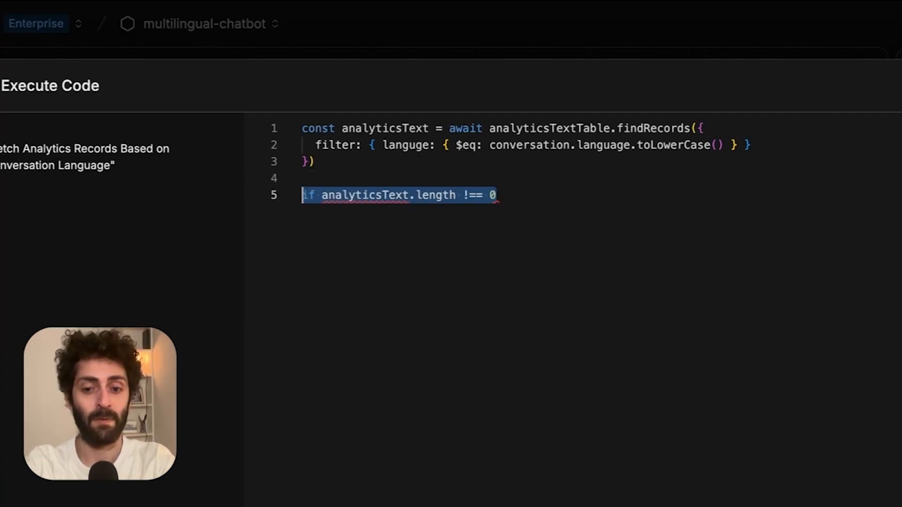
{"action": "key", "text": "alt+shift+Right"}
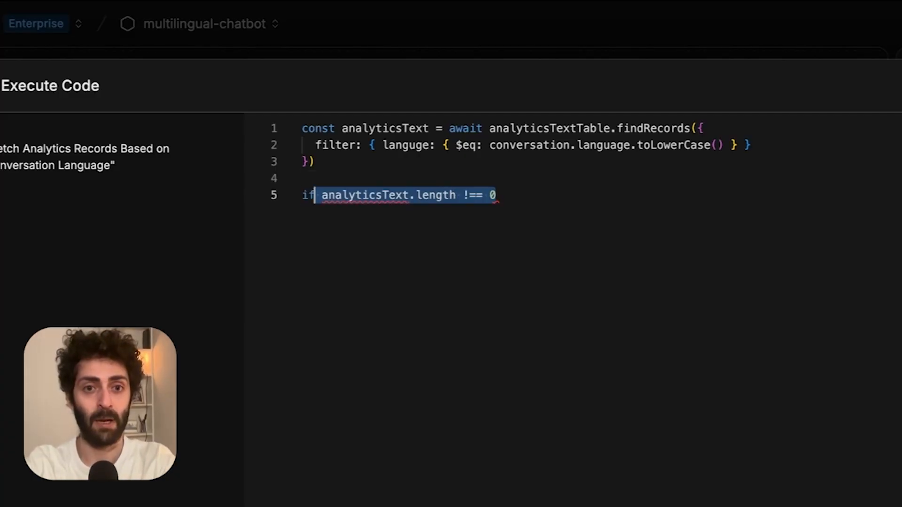
{"action": "key", "text": "shift+Right"}
{"action": "type", "text": "("}
{"action": "key", "text": "End"}
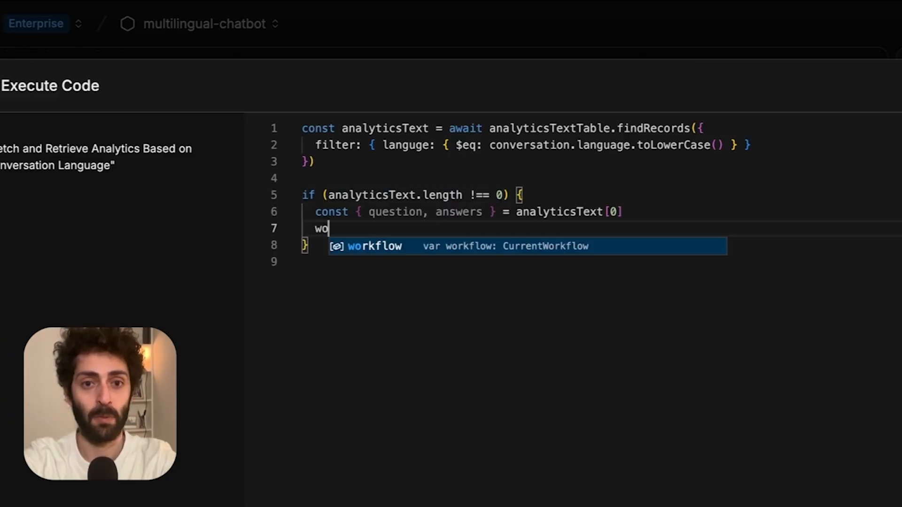
{"action": "type", "text": "rkflow.a"}
{"action": "key", "text": "Tab"}
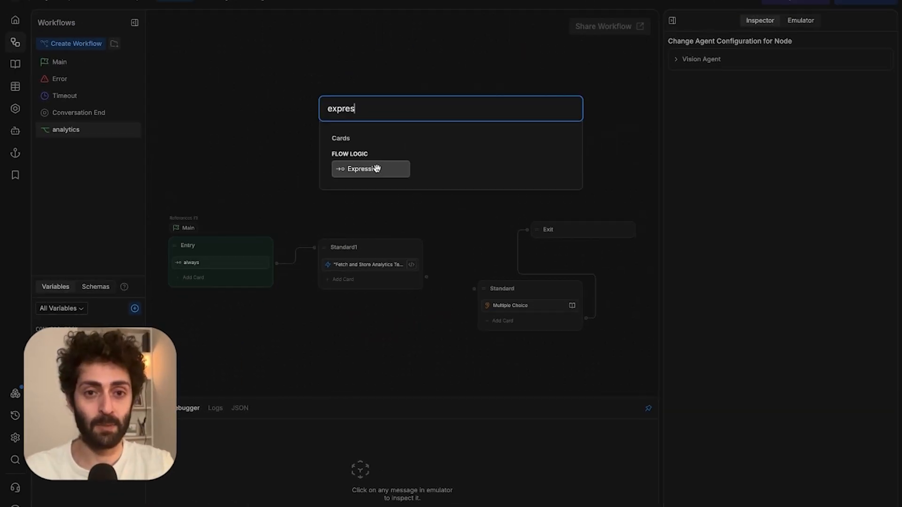
Add an Expression transition 'Check if analyticsText row is found' with condition workflow.analyticsText !== undefined.
{"action": "left_click", "coordinate": [375, 167]}
{"action": "left_click", "coordinate": [881, 131]}
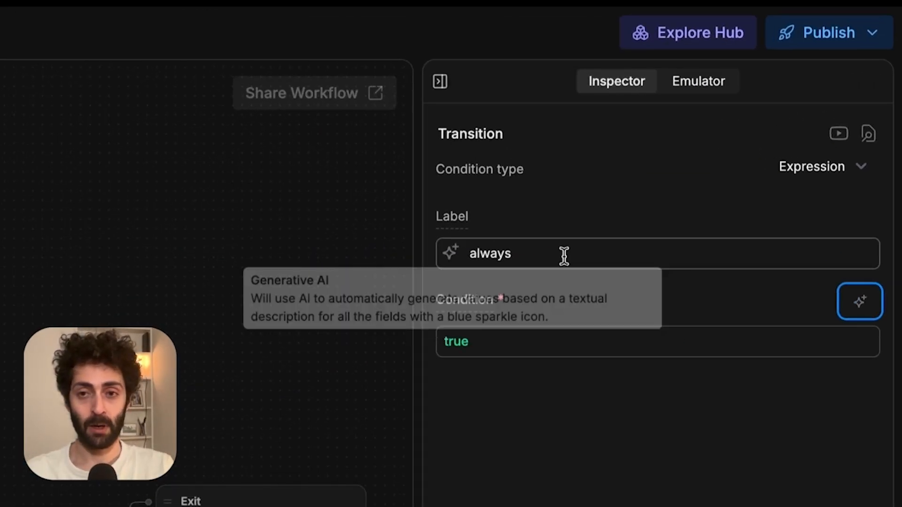
{"action": "triple_click", "coordinate": [738, 107]}
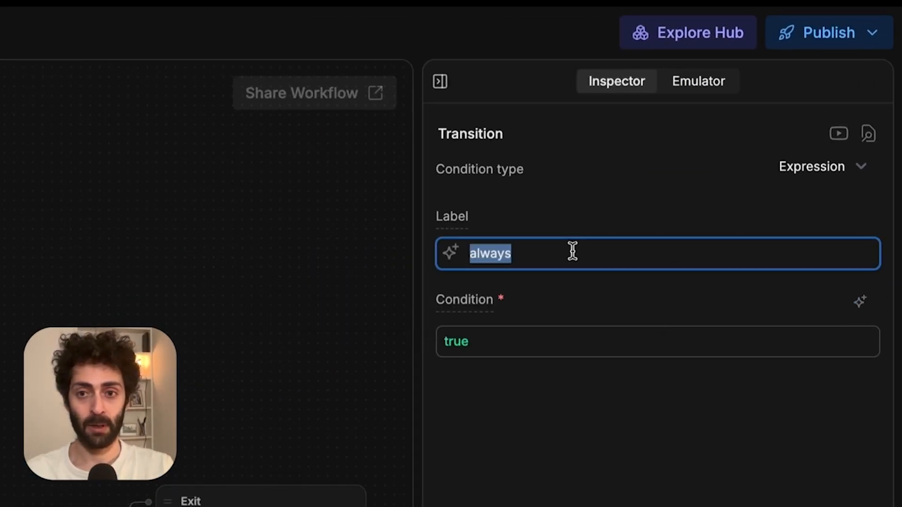
{"action": "type", "text": "Check if analyticsText row is found"}
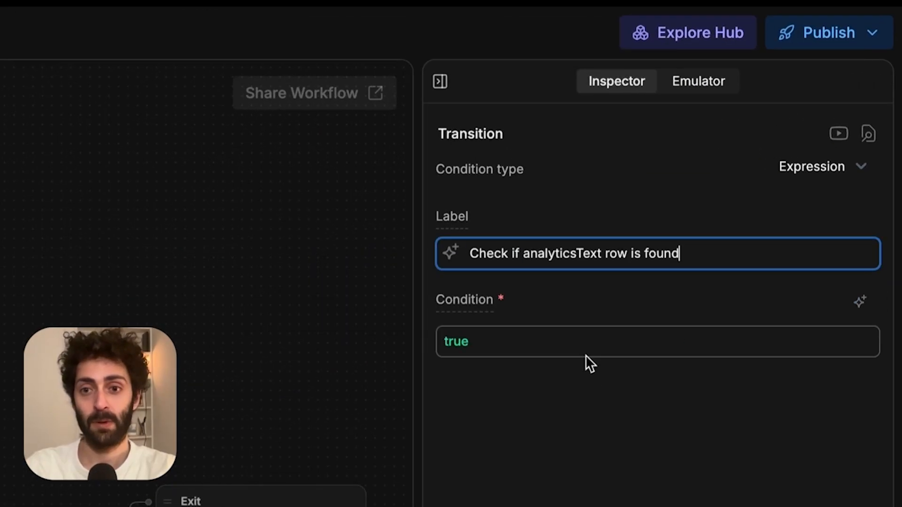
{"action": "double_click", "coordinate": [581, 348]}
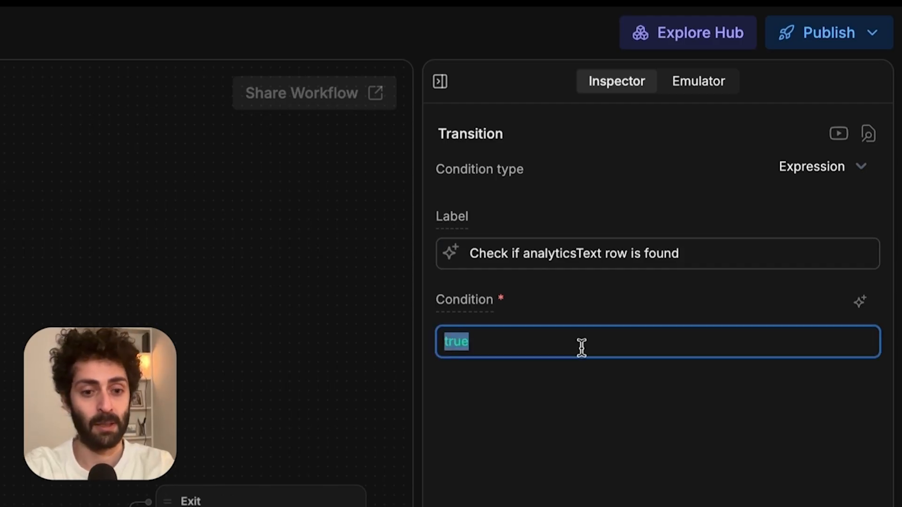
{"action": "type", "text": "workflow.a"}
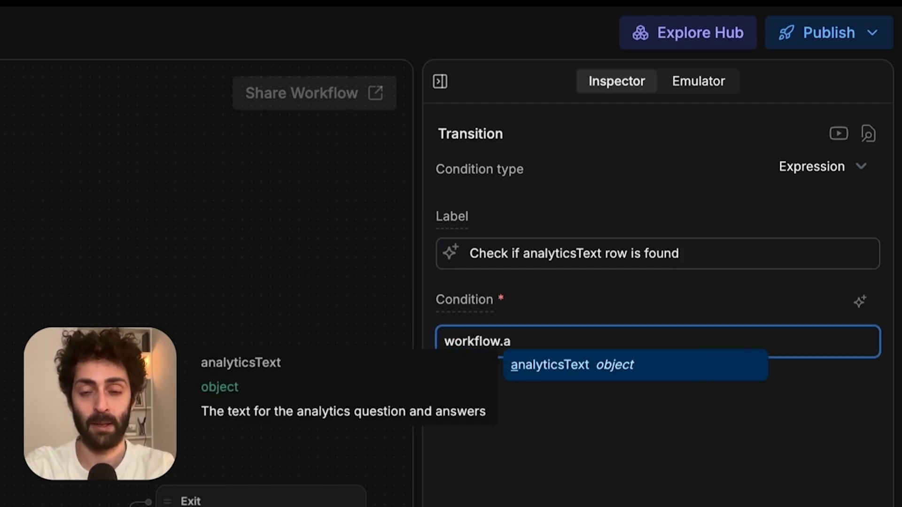
{"action": "key", "text": "Tab"}
{"action": "type", "text": "!== "}
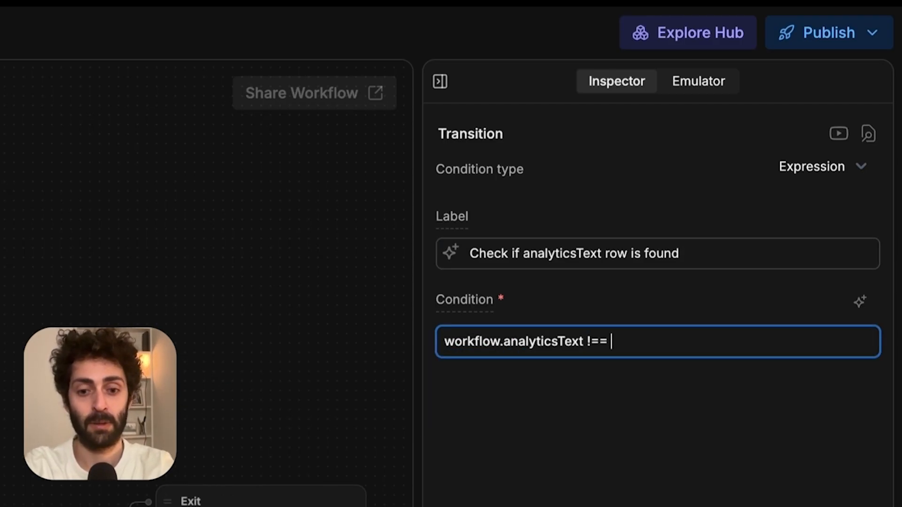
{"action": "type", "text": "undefined"}
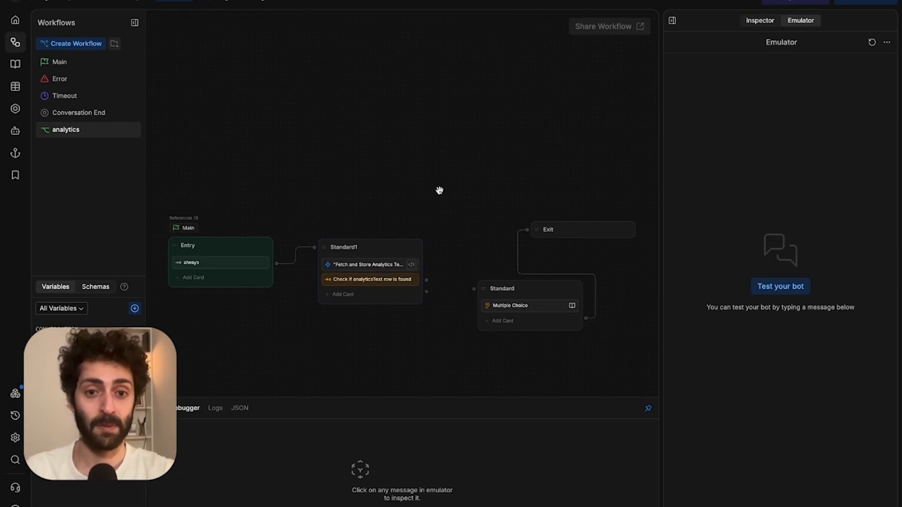
Link the found-row transition to Standard and set its question and items from workflow.analyticsText.question and .answers.
{"action": "left_click_drag", "start_coordinate": [427, 281], "coordinate": [476, 287]}
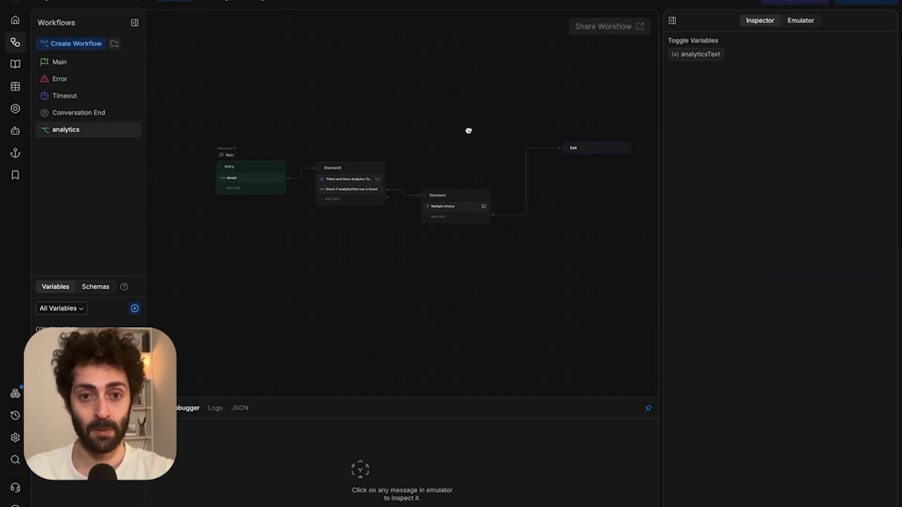
{"action": "left_click_drag", "start_coordinate": [468, 131], "coordinate": [453, 125]}
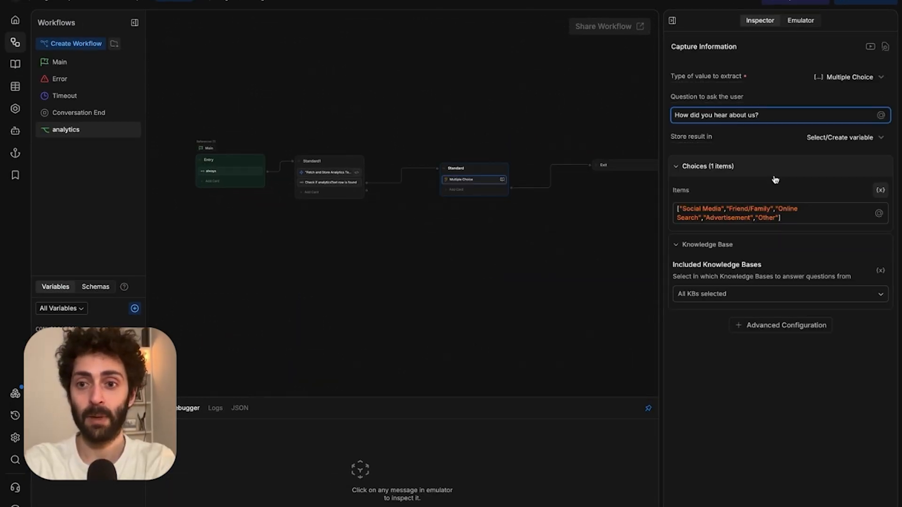
{"action": "left_click", "coordinate": [790, 216]}
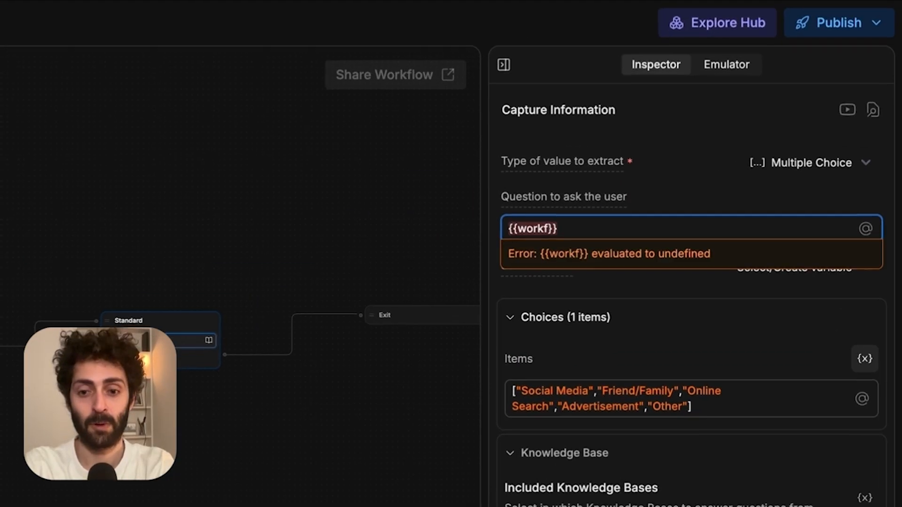
{"action": "type", "text": "ow.a"}
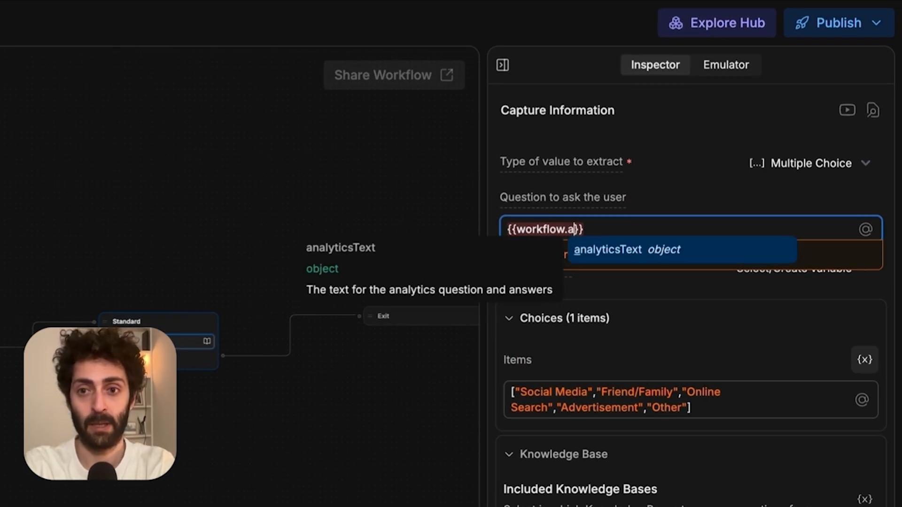
{"action": "type", "text": "nalyticsText.question"}
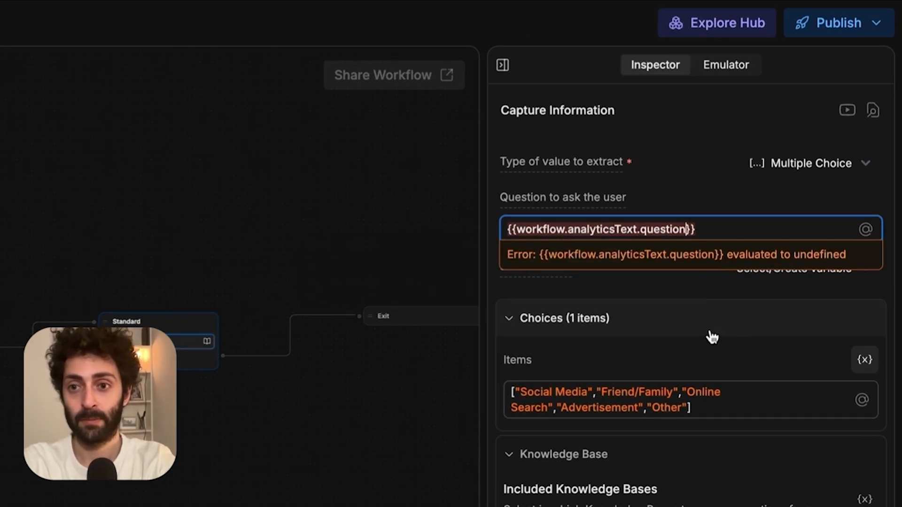
{"action": "left_click", "coordinate": [663, 267]}
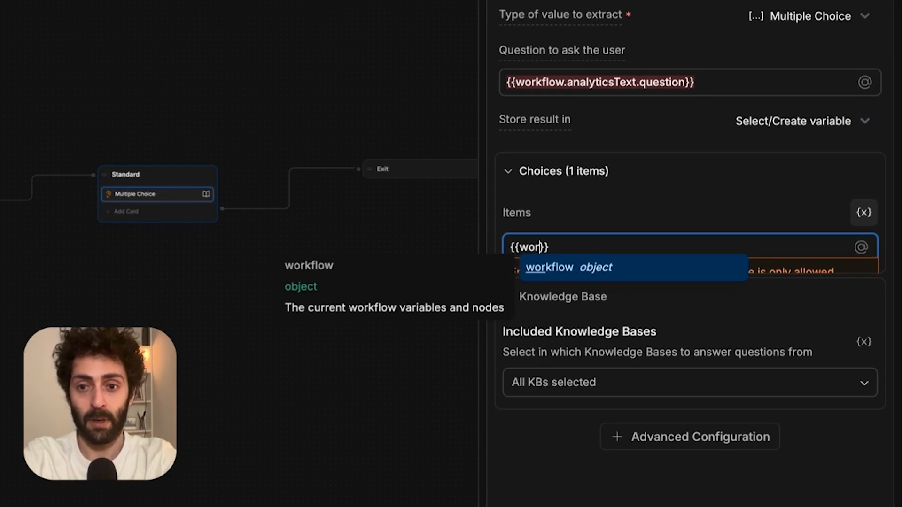
{"action": "type", "text": "kflow.analyticsText."}
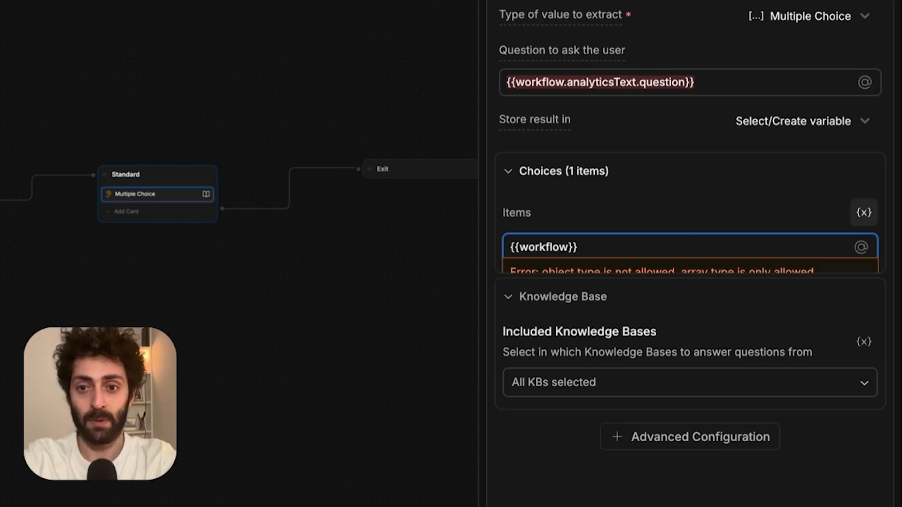
{"action": "type", "text": "answers"}
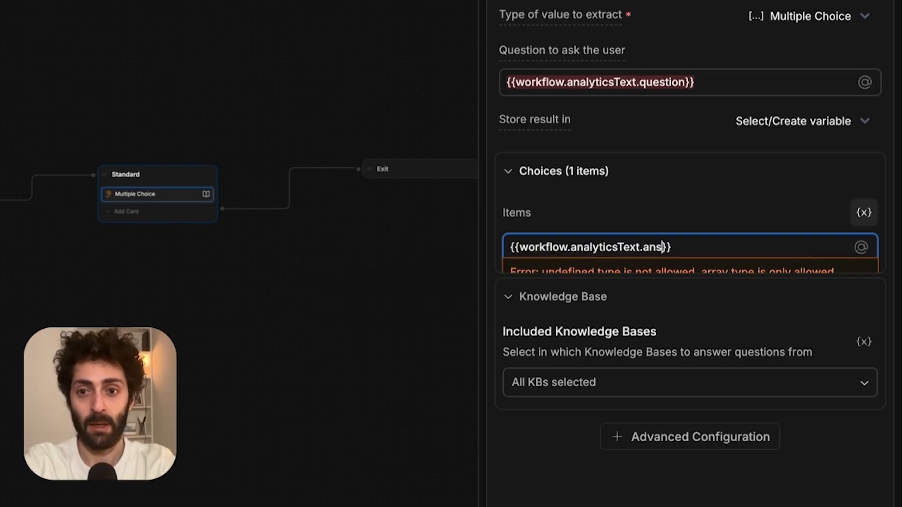
{"action": "left_click", "coordinate": [607, 228]}
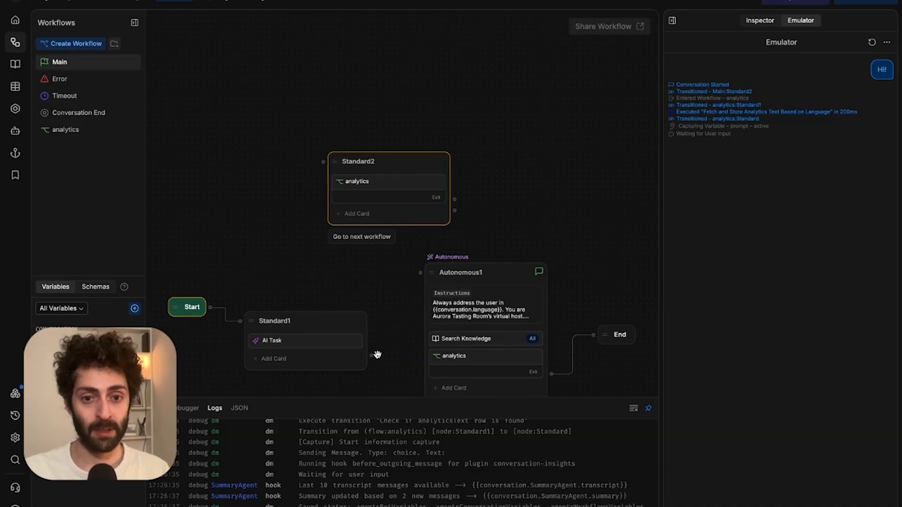
{"action": "left_click_drag", "start_coordinate": [327, 76], "coordinate": [363, 71]}
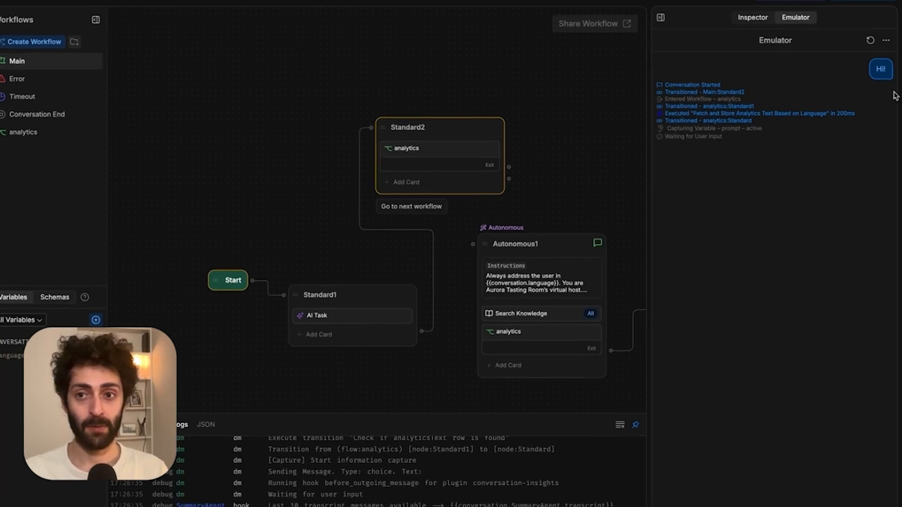
{"action": "left_click", "coordinate": [870, 40]}
{"action": "left_click", "coordinate": [751, 295]}
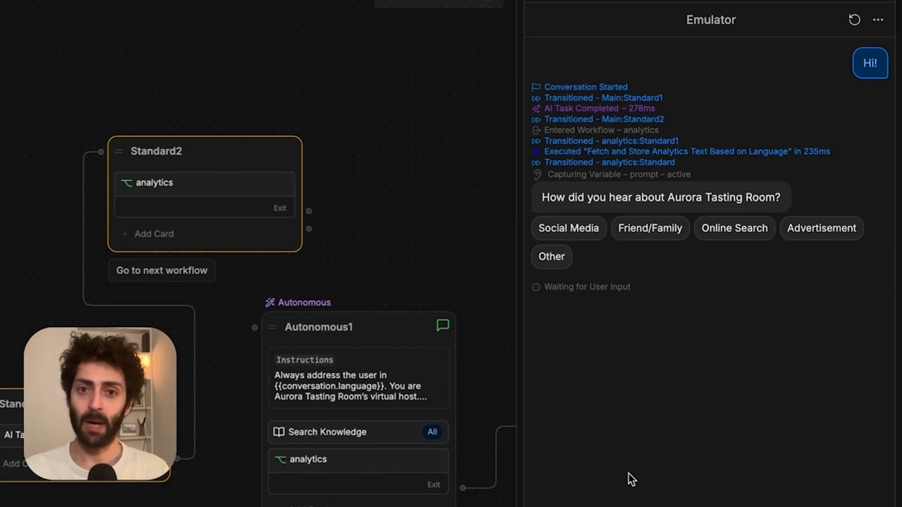
{"action": "left_click", "coordinate": [66, 130]}
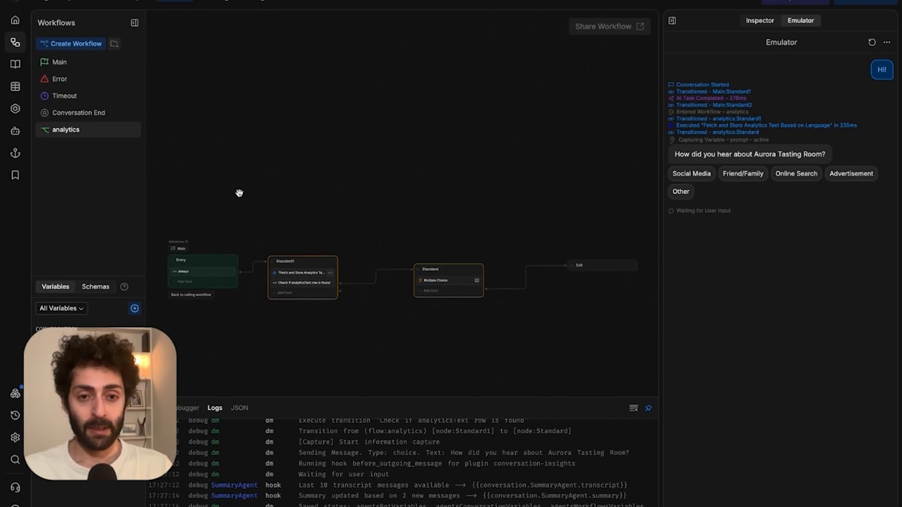
{"action": "scroll", "coordinate": [281, 216], "scroll_direction": "up", "scroll_amount": 5}
{"action": "left_click_drag", "start_coordinate": [286, 238], "coordinate": [292, 102]}
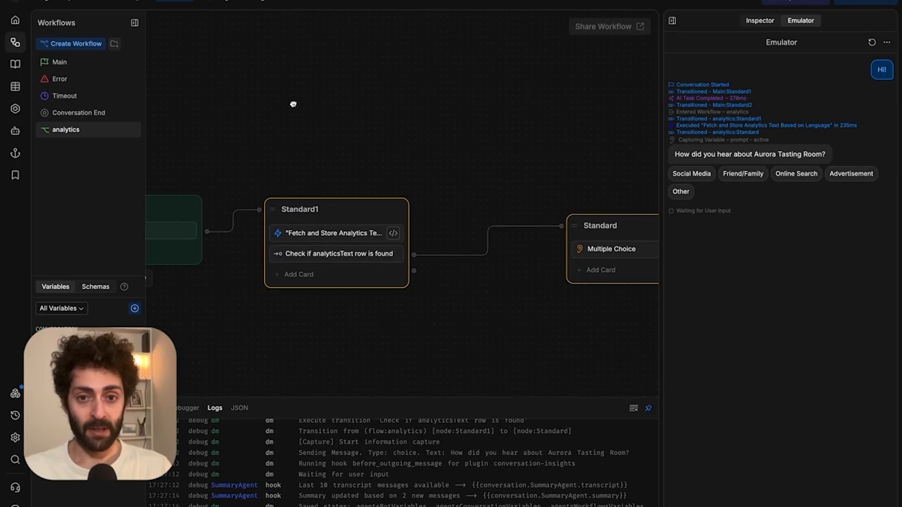
{"action": "scroll", "coordinate": [291, 139], "scroll_direction": "down", "scroll_amount": 1}
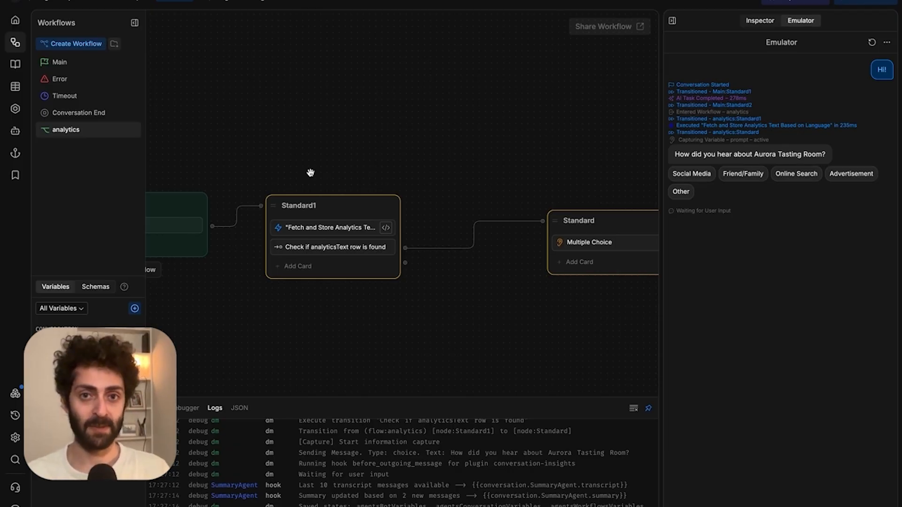
{"action": "scroll", "coordinate": [310, 173], "scroll_direction": "down", "scroll_amount": 2}
{"action": "scroll", "coordinate": [356, 102], "scroll_direction": "down", "scroll_amount": 3}
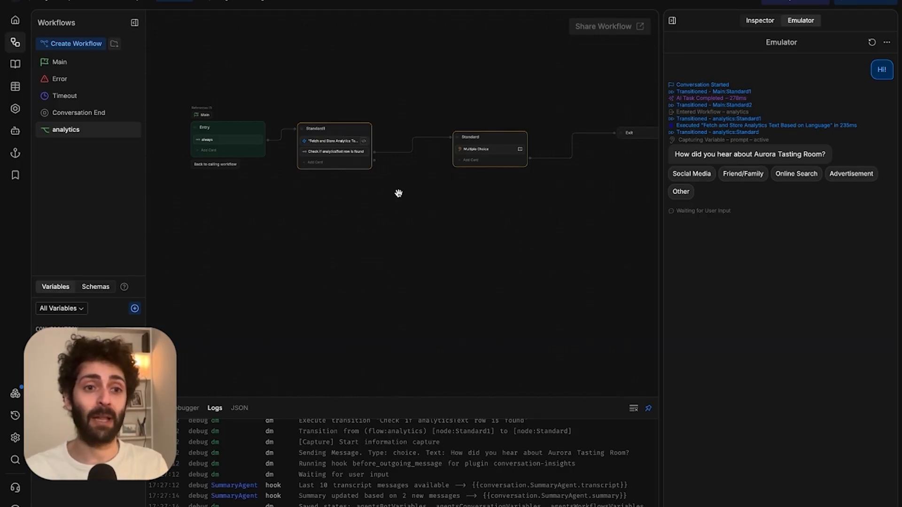
Check the english record in analyticsTextTable, then return to the analytics workflow.
{"action": "left_click", "coordinate": [12, 88]}
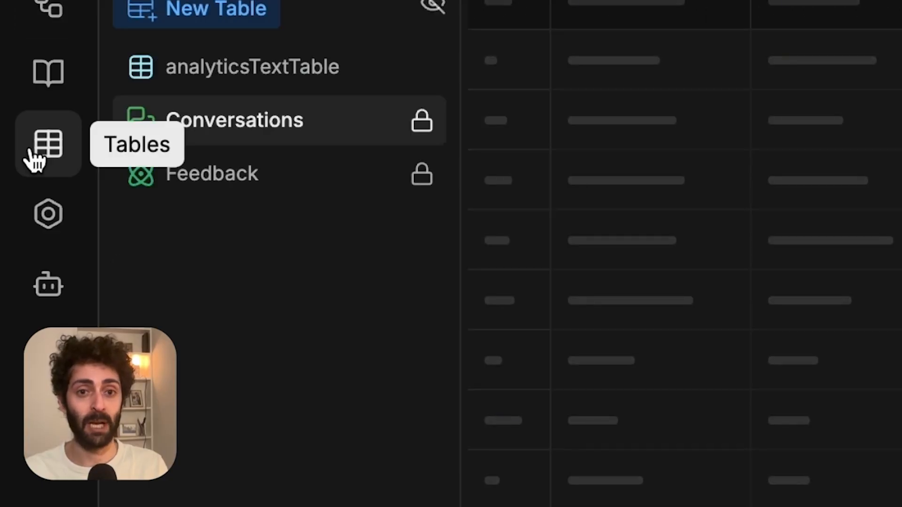
{"action": "left_click", "coordinate": [252, 67]}
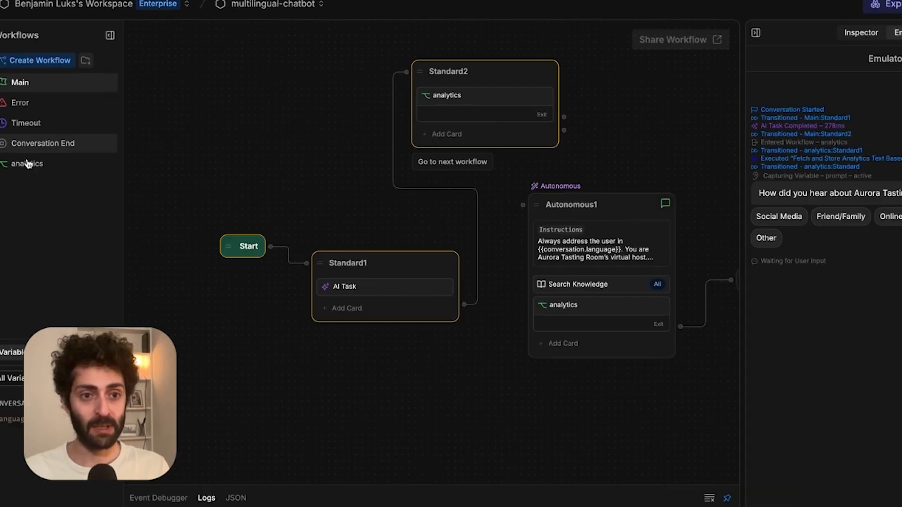
{"action": "left_click", "coordinate": [29, 161]}
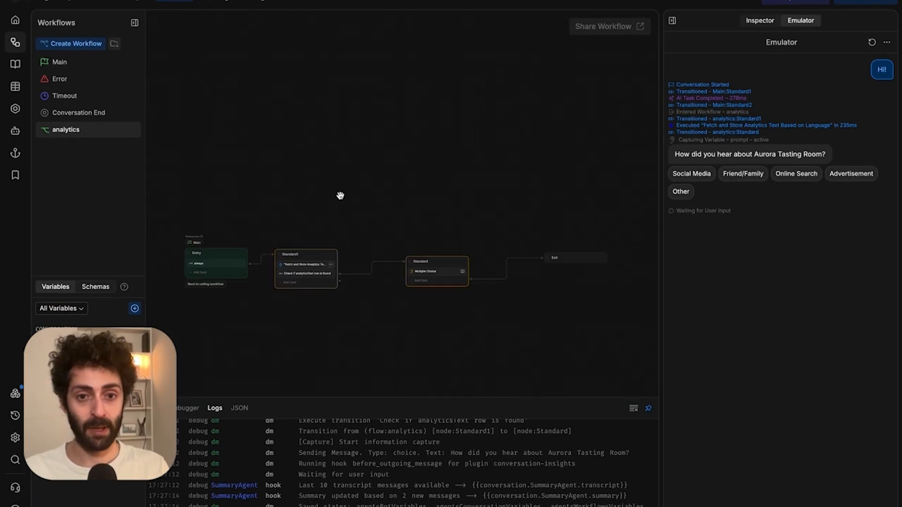
Branch Standard1's not-found outcome to a new Standard2 node with an Execute code card.
{"action": "left_click_drag", "start_coordinate": [342, 195], "coordinate": [358, 122]}
{"action": "left_click", "coordinate": [322, 177]}
{"action": "left_click_drag", "start_coordinate": [405, 185], "coordinate": [477, 240]}
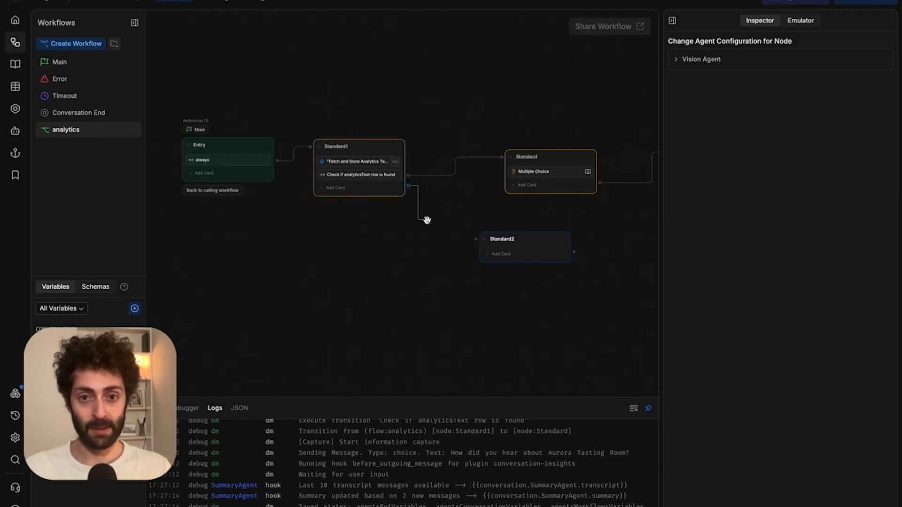
{"action": "left_click_drag", "start_coordinate": [426, 292], "coordinate": [369, 251]}
{"action": "left_click", "coordinate": [276, 145]}
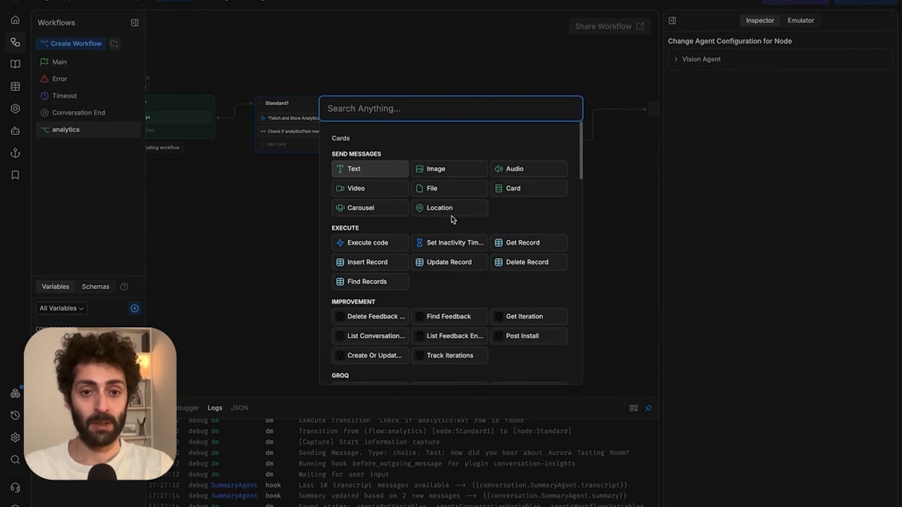
{"action": "left_click", "coordinate": [376, 242]}
Edit the card's table lookup so its language filter uses 'english'.
{"action": "left_click", "coordinate": [780, 103]}
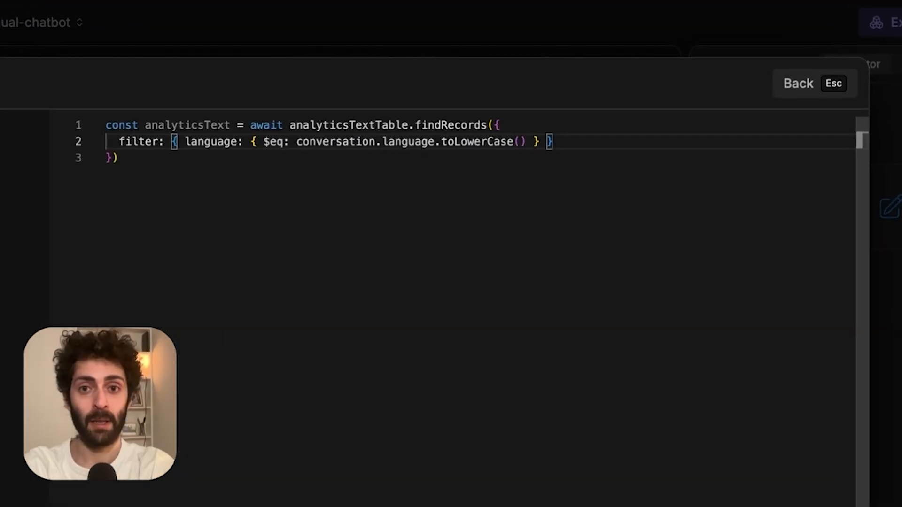
{"action": "left_click", "coordinate": [535, 142]}
{"action": "left_click", "coordinate": [526, 142]}
{"action": "key", "text": "alt+shift+Left"}
{"action": "key", "text": "alt+shift+Left"}
{"action": "key", "text": "alt+shift+Left"}
{"action": "key", "text": "alt+shift+Left"}
{"action": "key", "text": "alt+shift+Left"}
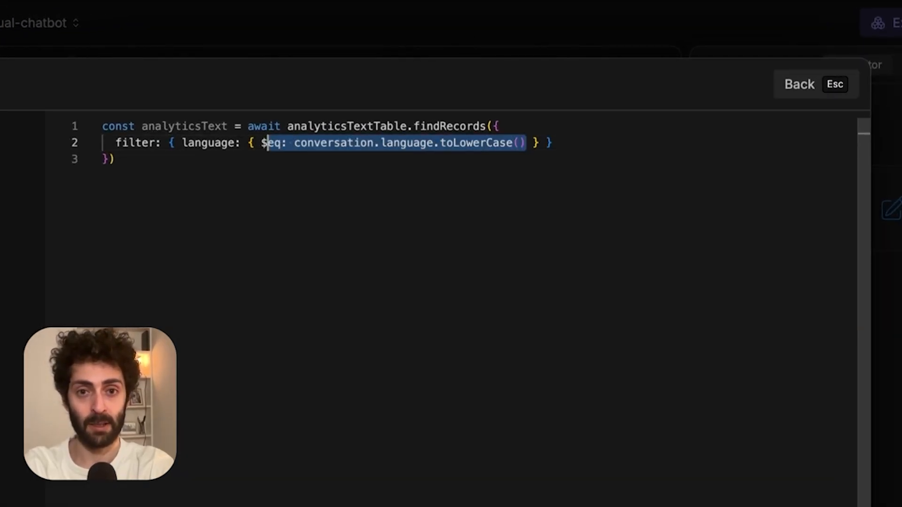
{"action": "key", "text": "alt+shift+Right"}
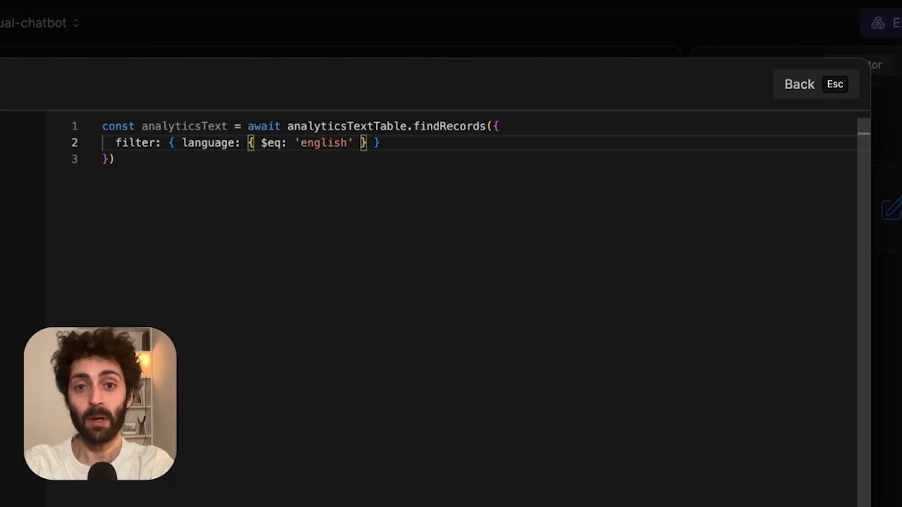
{"action": "key", "text": "alt+shift+Left"}
{"action": "type", "text": "base"}
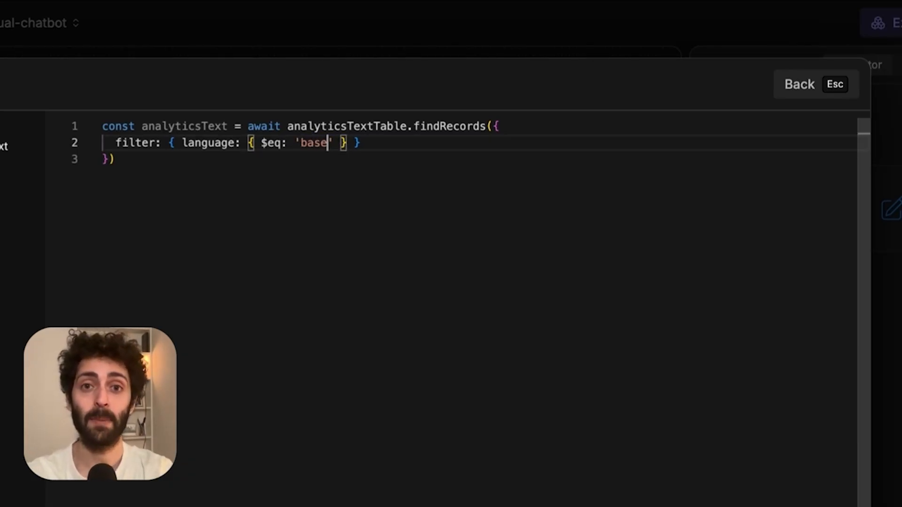
{"action": "key", "text": "Escape"}
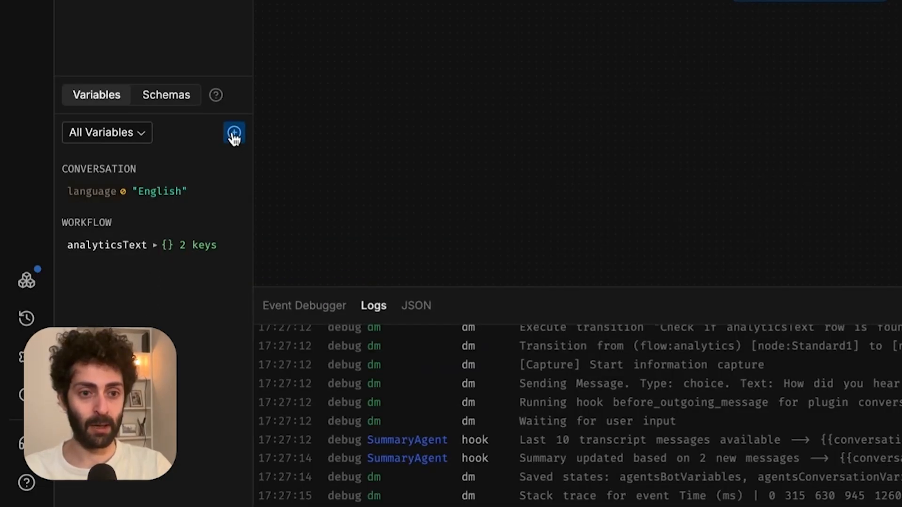
Create a workflow variable named analyticsBaseText and choose its type.
{"action": "left_click", "coordinate": [233, 133]}
{"action": "type", "text": "ba"}
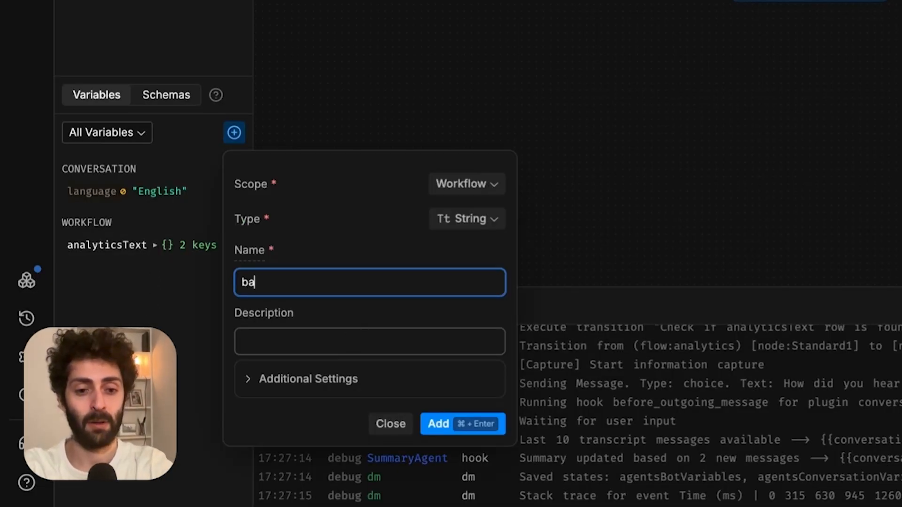
{"action": "key", "text": "BackSpace"}
{"action": "key", "text": "BackSpace"}
{"action": "type", "text": "analyticsBasetex"}
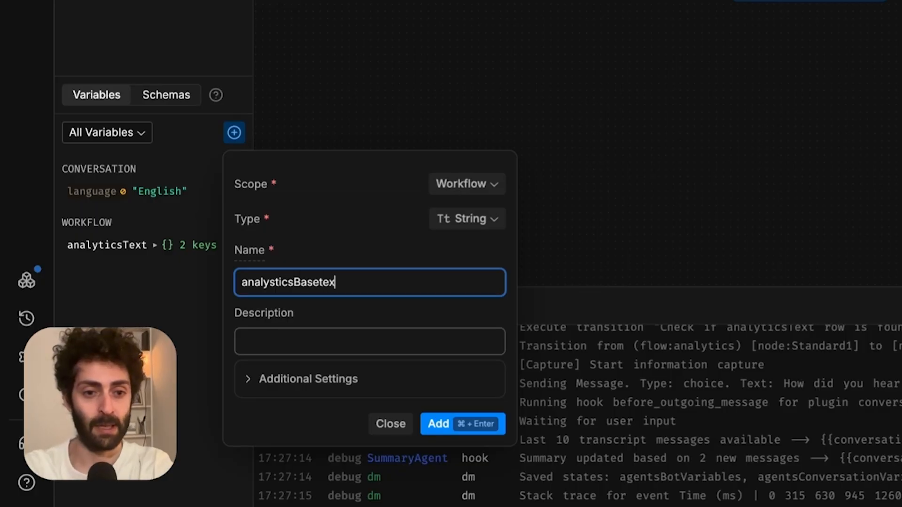
{"action": "key", "text": "BackSpace"}
{"action": "key", "text": "BackSpace"}
{"action": "key", "text": "BackSpace"}
{"action": "type", "text": "Text"}
{"action": "left_click", "coordinate": [447, 220]}
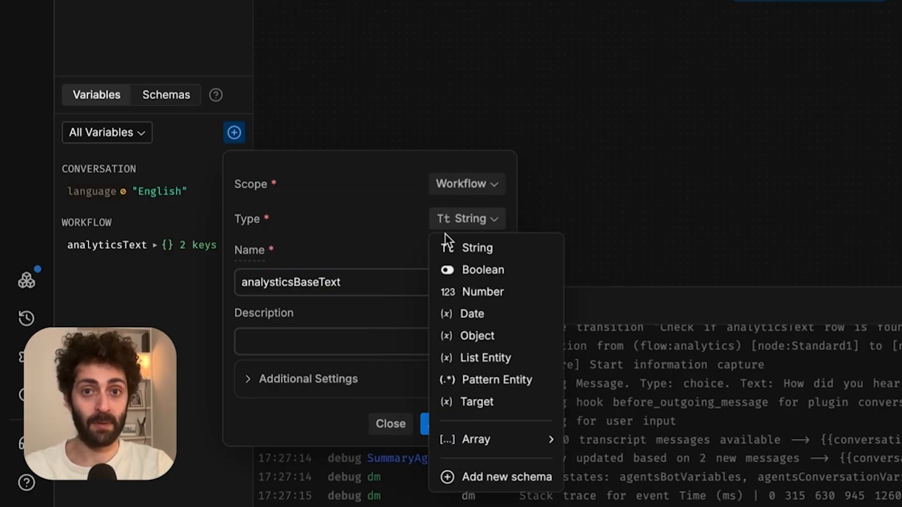
{"action": "left_click", "coordinate": [516, 340]}
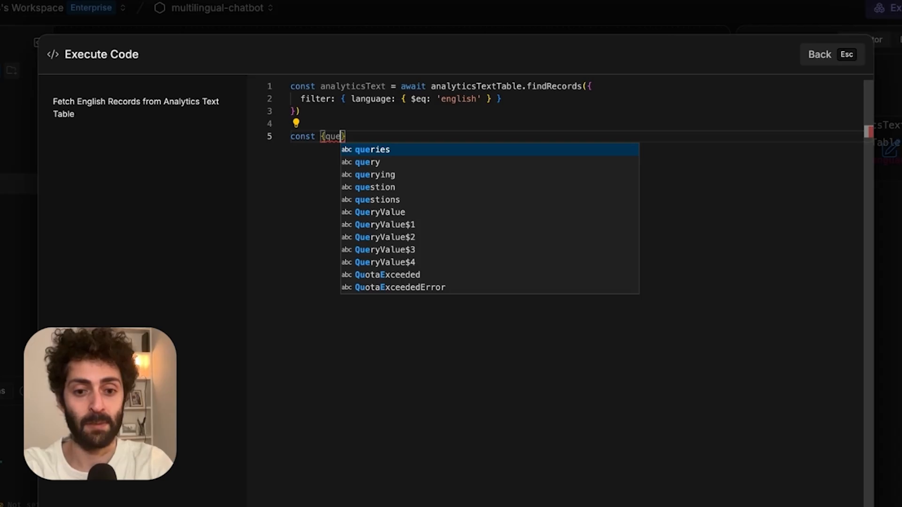
Destructure question and answers from analyticsText[0] and assign them to workflow.analyticsBaseText.
{"action": "type", "text": "stion, answe"}
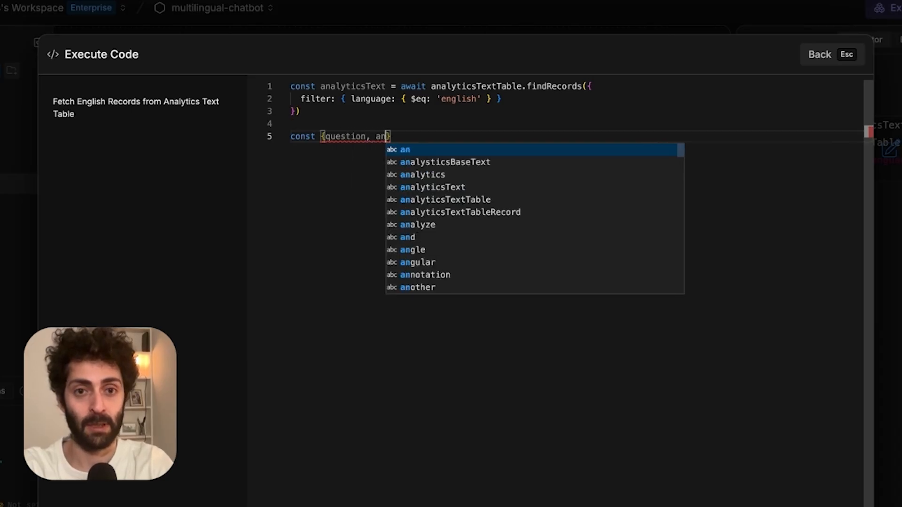
{"action": "type", "text": "rs } = analyticsText[0]"}
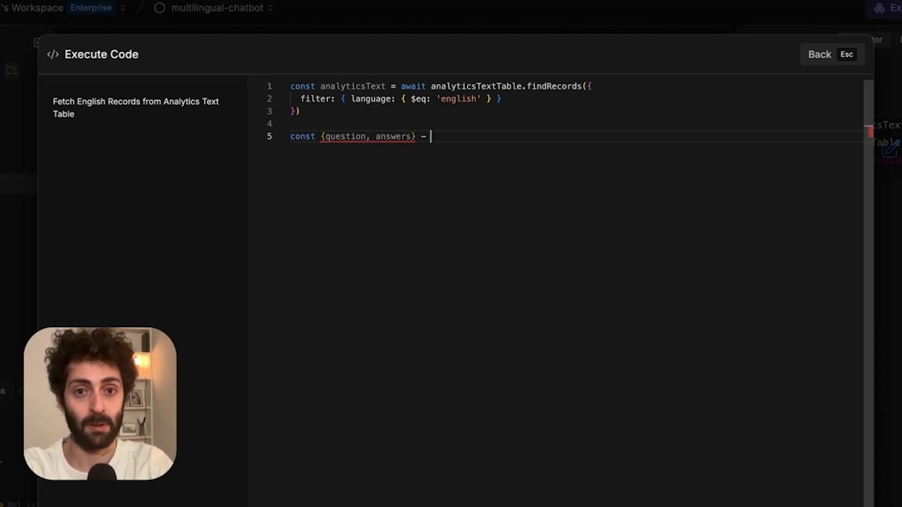
{"action": "key", "text": "Return"}
{"action": "type", "text": "work"}
{"action": "key", "text": "Tab"}
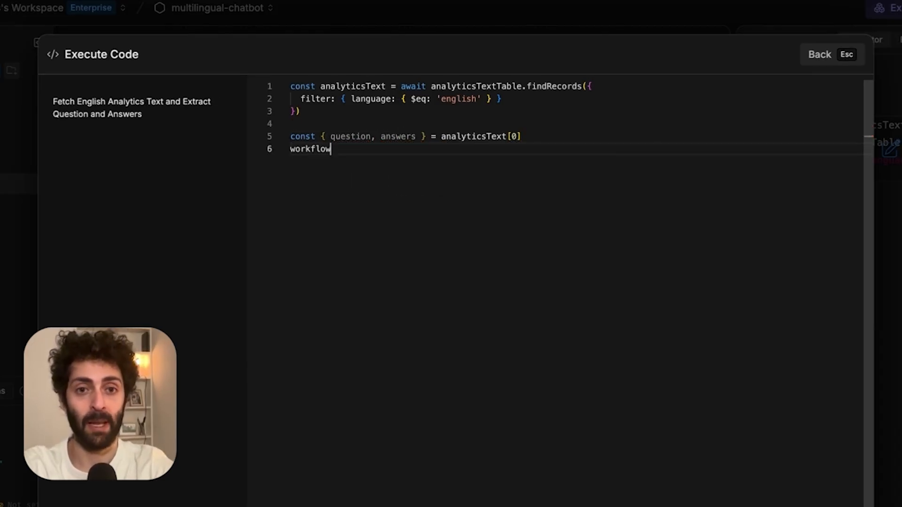
{"action": "type", "text": "."}
{"action": "key", "text": "Tab"}
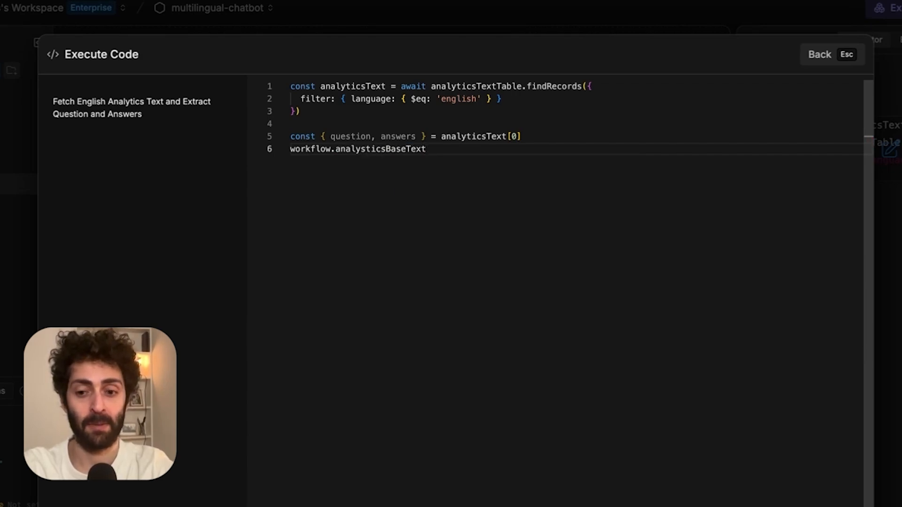
{"action": "type", "text": "= {"}
{"action": "key", "text": "Tab"}
{"action": "key", "text": "Return"}
{"action": "key", "text": "Escape"}
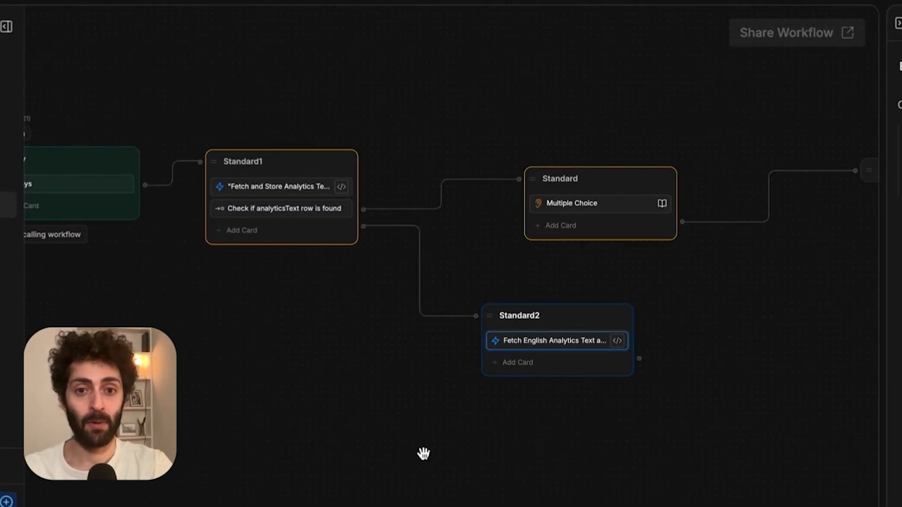
Add a new standard node, Standard3, after Standard2.
{"action": "left_click_drag", "start_coordinate": [638, 358], "coordinate": [683, 371]}
{"action": "left_click", "coordinate": [689, 387]}
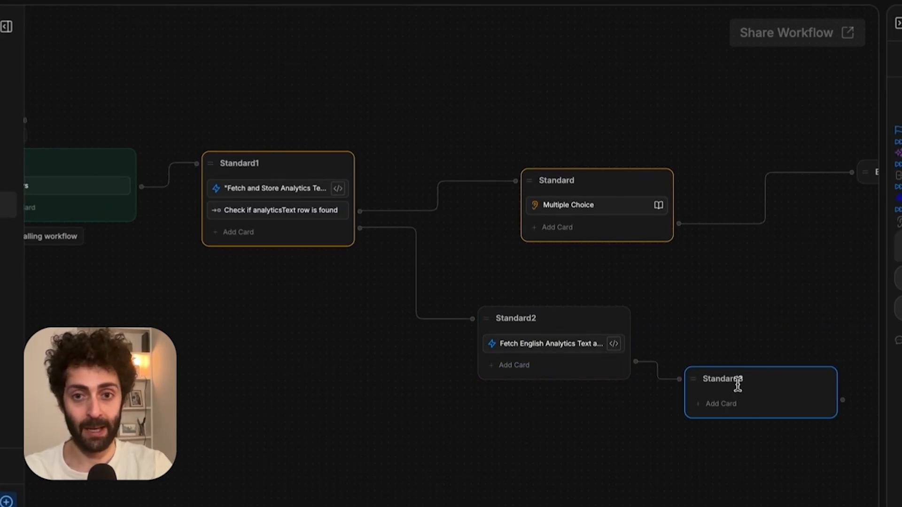
{"action": "left_click", "coordinate": [699, 356]}
Add an AI Task to Standard3 storing its translation in workflow.analyticsText, with pasted instructions.
{"action": "scroll", "coordinate": [540, 423], "scroll_direction": "down", "scroll_amount": 15}
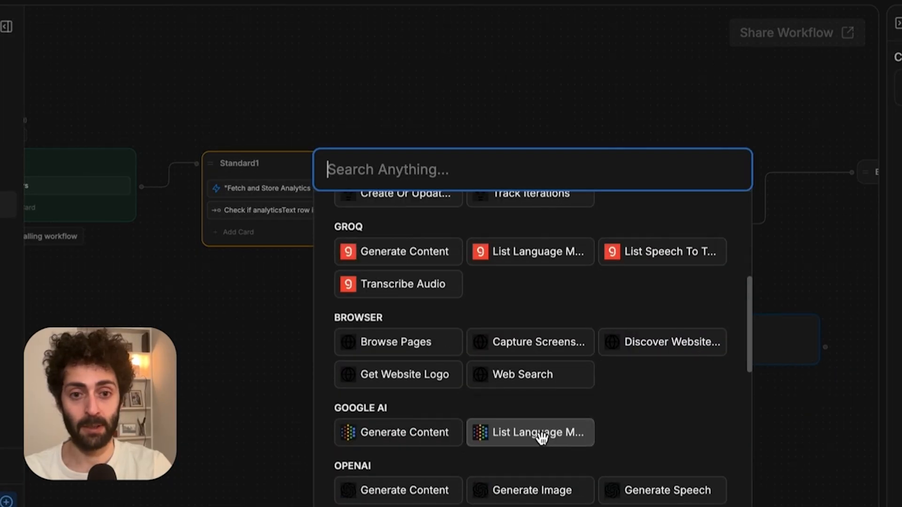
{"action": "scroll", "coordinate": [525, 475], "scroll_direction": "down", "scroll_amount": 15}
{"action": "scroll", "coordinate": [469, 226], "scroll_direction": "up", "scroll_amount": 10}
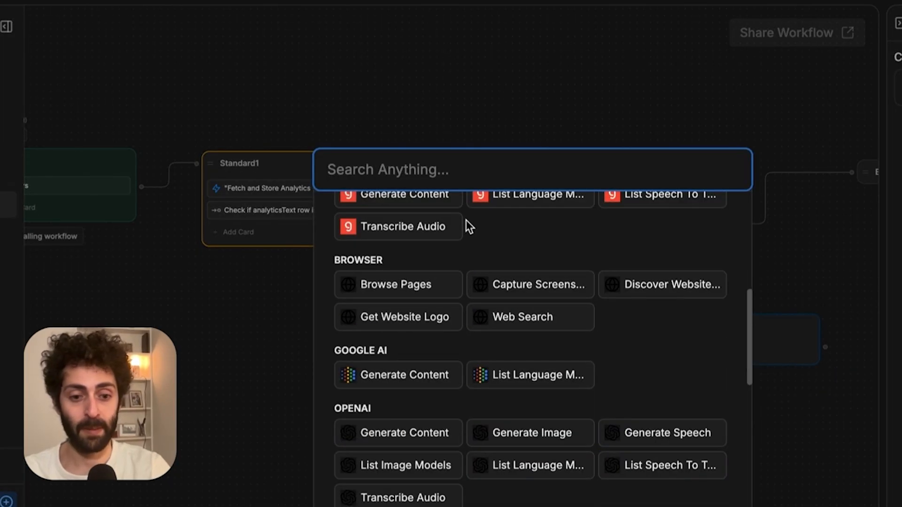
{"action": "type", "text": "ai a"}
{"action": "key", "text": "Return"}
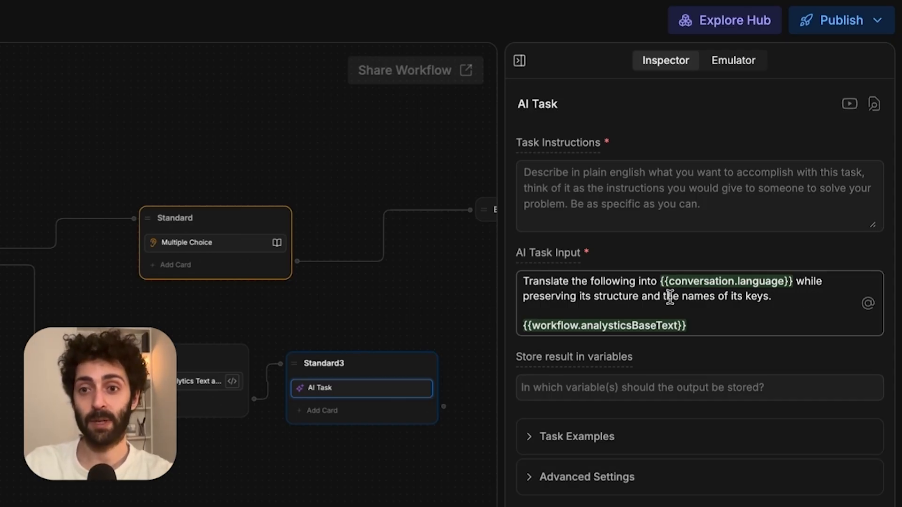
{"action": "left_click", "coordinate": [658, 388]}
{"action": "scroll", "coordinate": [359, 431], "scroll_direction": "right", "scroll_amount": 5}
{"action": "scroll", "coordinate": [359, 431], "scroll_direction": "down", "scroll_amount": 1}
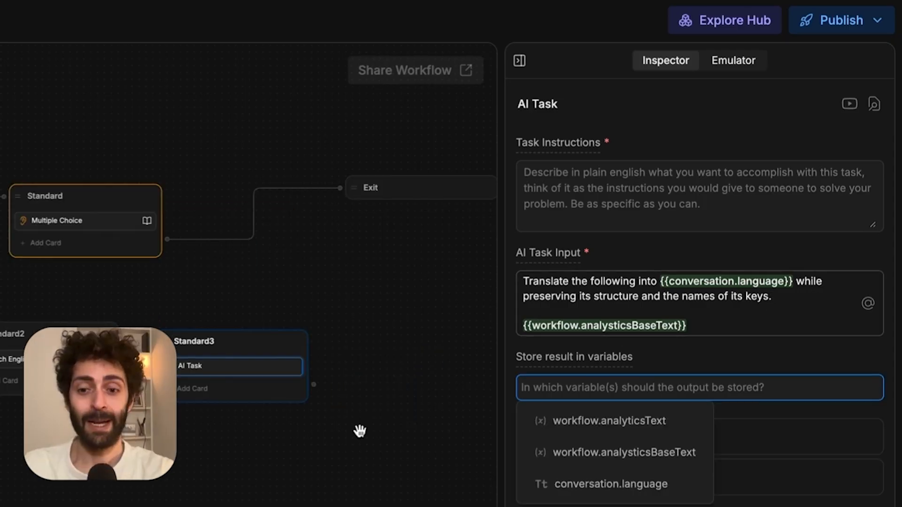
{"action": "type", "text": "work"}
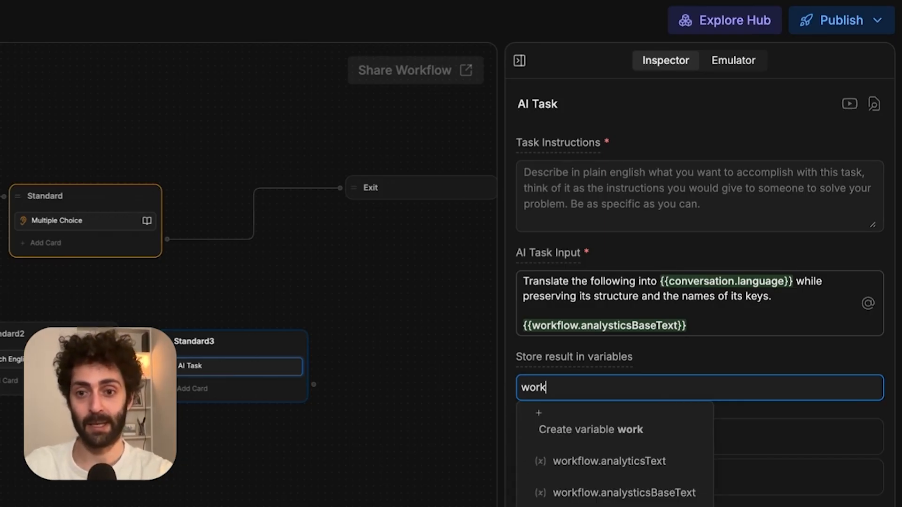
{"action": "left_click", "coordinate": [646, 464]}
{"action": "type", "text": "Translate the base text into the user's chosen language"}
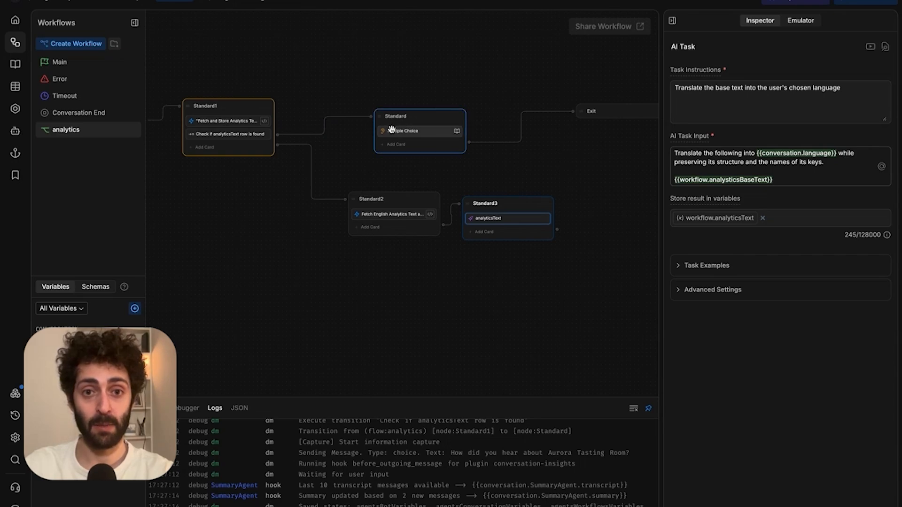
Add a Standard4 node after Standard3 containing an Execute code card.
{"action": "left_click_drag", "start_coordinate": [384, 117], "coordinate": [507, 107]}
{"action": "left_click", "coordinate": [473, 207]}
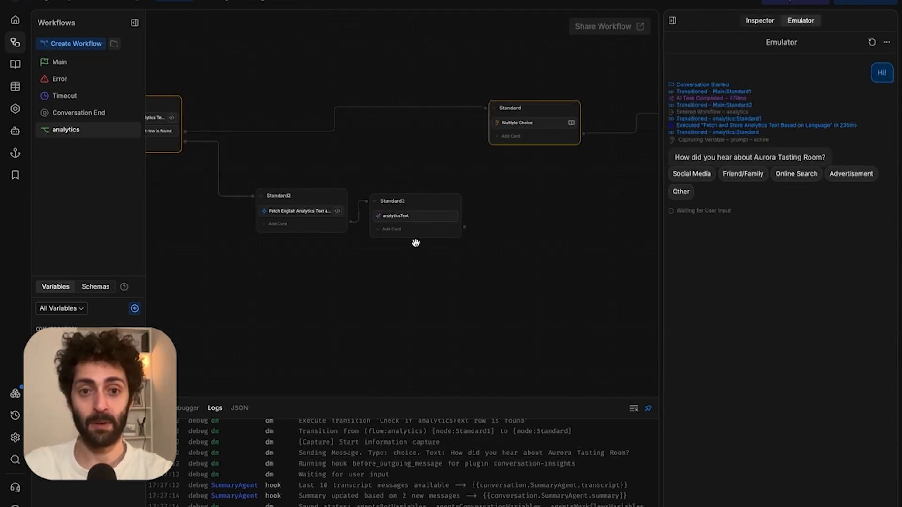
{"action": "right_click", "coordinate": [473, 229]}
{"action": "left_click", "coordinate": [494, 241]}
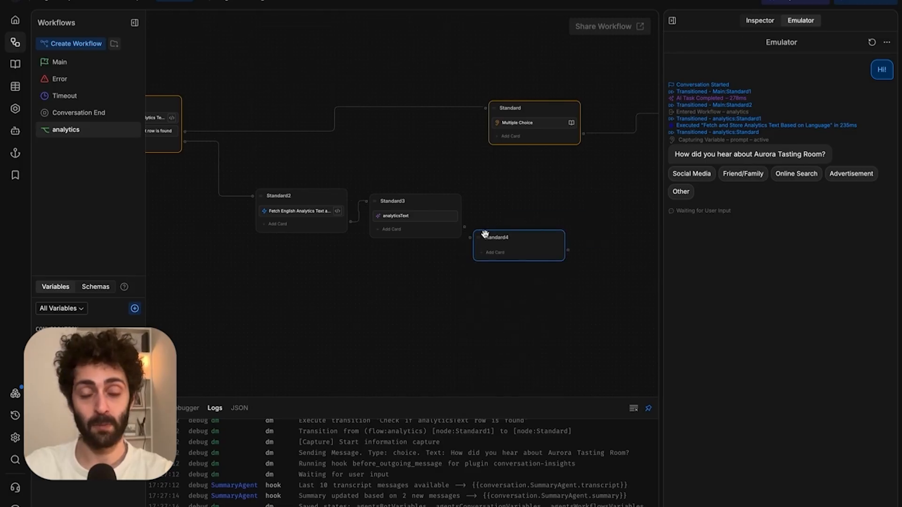
{"action": "left_click_drag", "start_coordinate": [465, 227], "coordinate": [498, 222]}
{"action": "left_click", "coordinate": [520, 236]}
{"action": "left_click", "coordinate": [366, 245]}
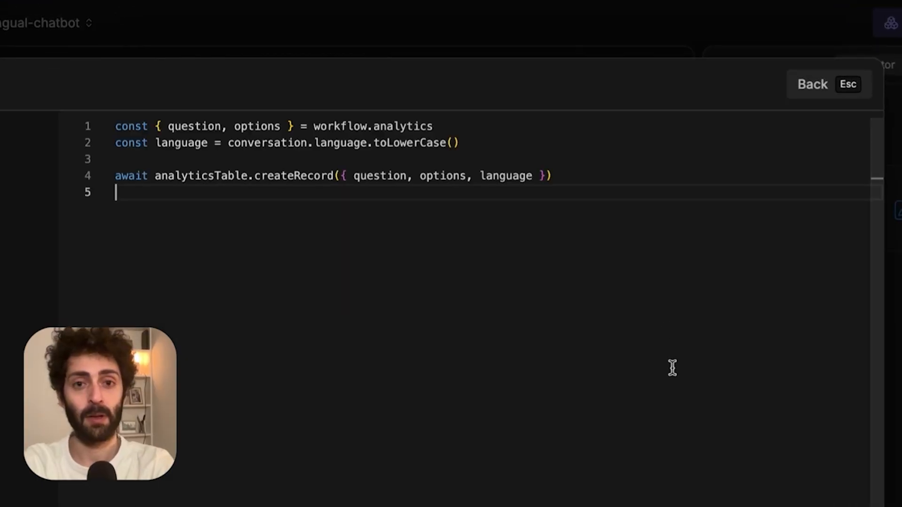
Rename analytics→analyticsText, analyticsTable→analyticsTextTable, options→answers in the code; connect Standard4 to Standard.
{"action": "key", "text": "Up"}
{"action": "key", "text": "Up"}
{"action": "key", "text": "Up"}
{"action": "key", "text": "Up"}
{"action": "key", "text": "super+Right"}
{"action": "key", "text": "alt+BackSpace"}
{"action": "type", "text": "analyticsText"}
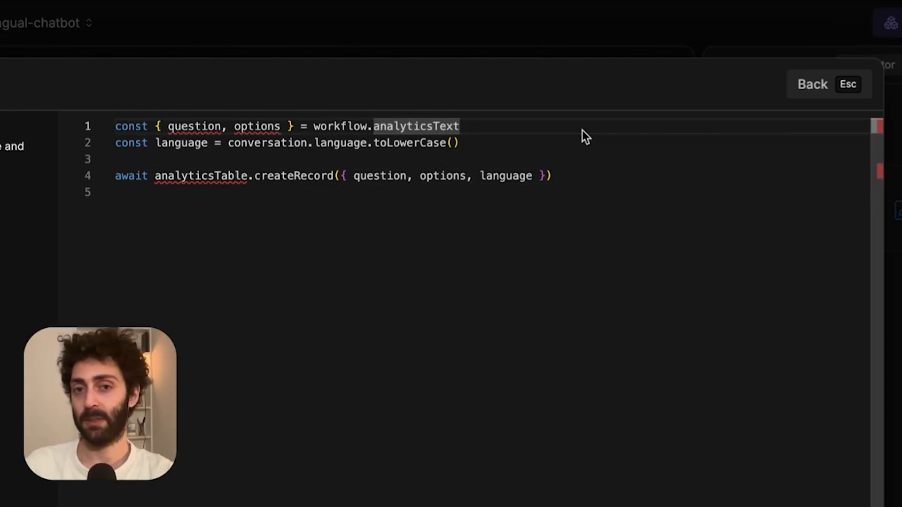
{"action": "left_click", "coordinate": [430, 213]}
{"action": "double_click", "coordinate": [191, 174]}
{"action": "type", "text": "anal"}
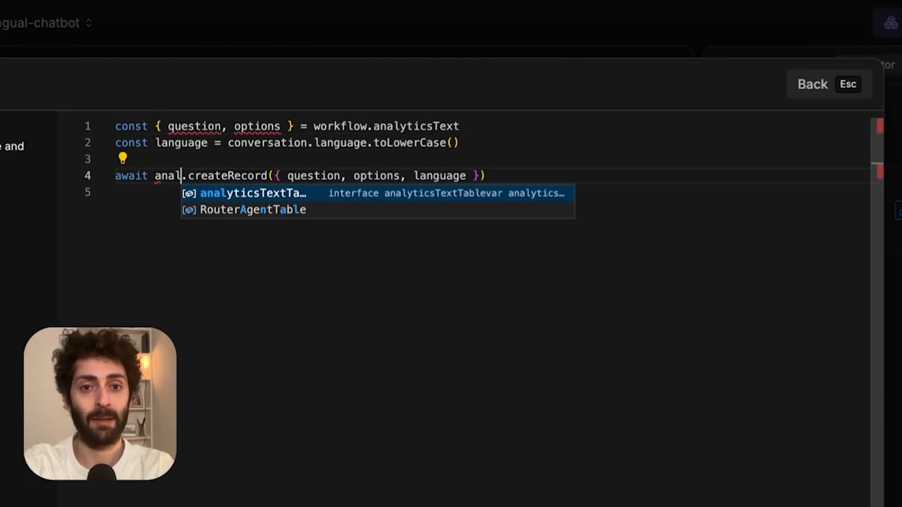
{"action": "key", "text": "Return"}
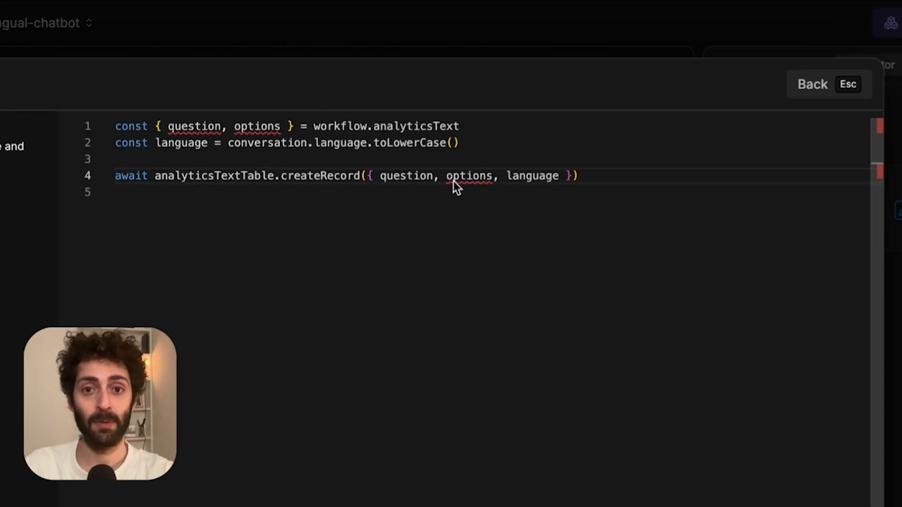
{"action": "double_click", "coordinate": [254, 124]}
{"action": "type", "text": "answers"}
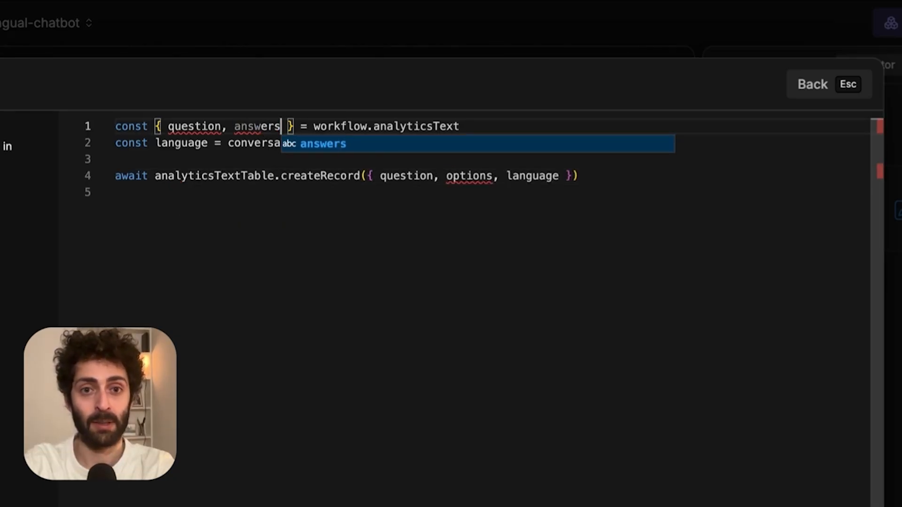
{"action": "double_click", "coordinate": [468, 176]}
{"action": "type", "text": "answers"}
{"action": "left_click", "coordinate": [489, 274]}
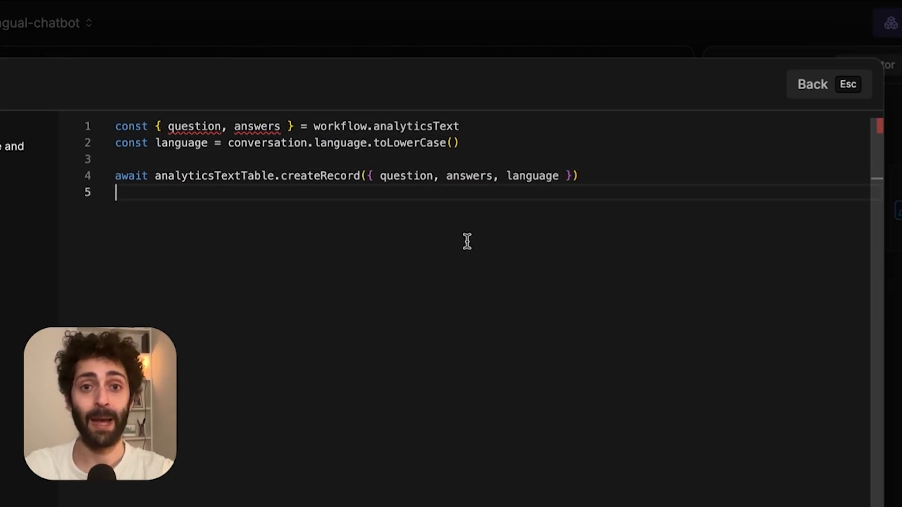
{"action": "left_click", "coordinate": [829, 84]}
{"action": "left_click_drag", "start_coordinate": [379, 287], "coordinate": [421, 89]}
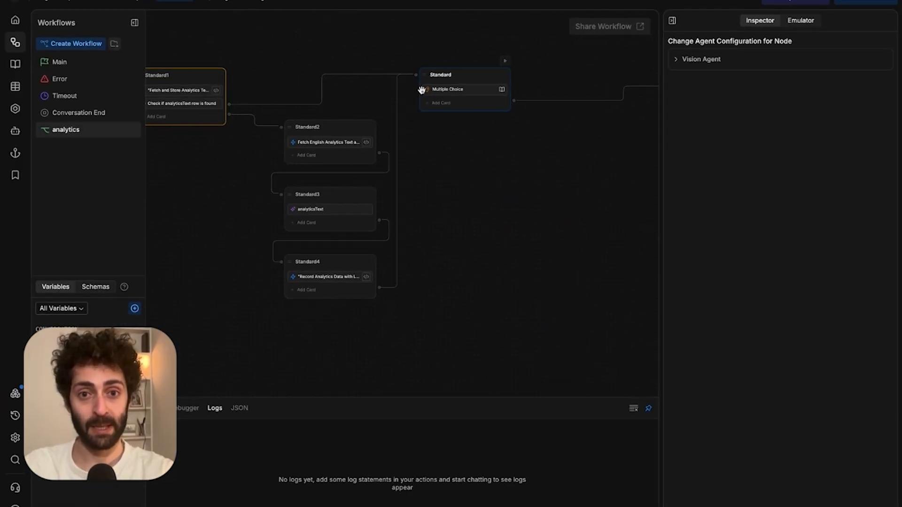
Point the row-found condition at workflow.analyticsText and restart the emulator conversation.
{"action": "left_click", "coordinate": [533, 198]}
{"action": "scroll", "coordinate": [528, 198], "scroll_direction": "up", "scroll_amount": 1}
{"action": "scroll", "coordinate": [498, 207], "scroll_direction": "down", "scroll_amount": 4}
{"action": "left_click_drag", "start_coordinate": [499, 207], "coordinate": [459, 213]}
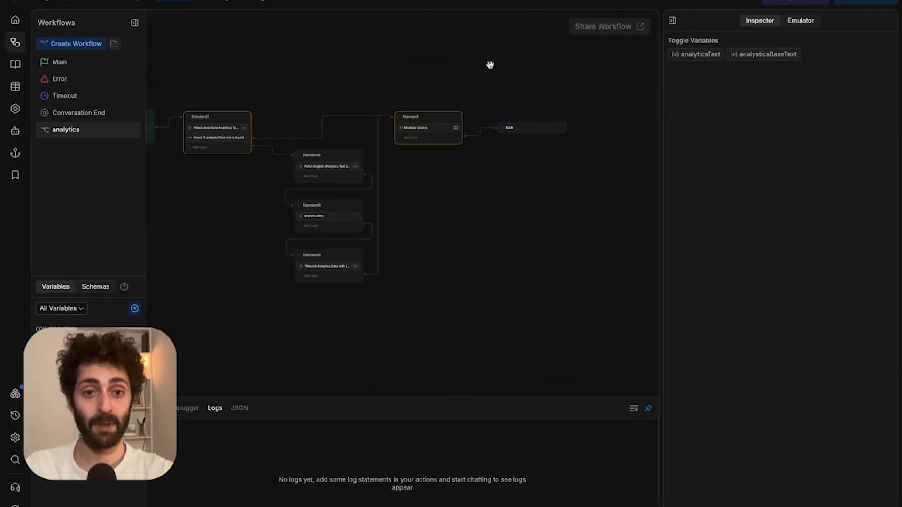
{"action": "left_click_drag", "start_coordinate": [472, 77], "coordinate": [504, 75]}
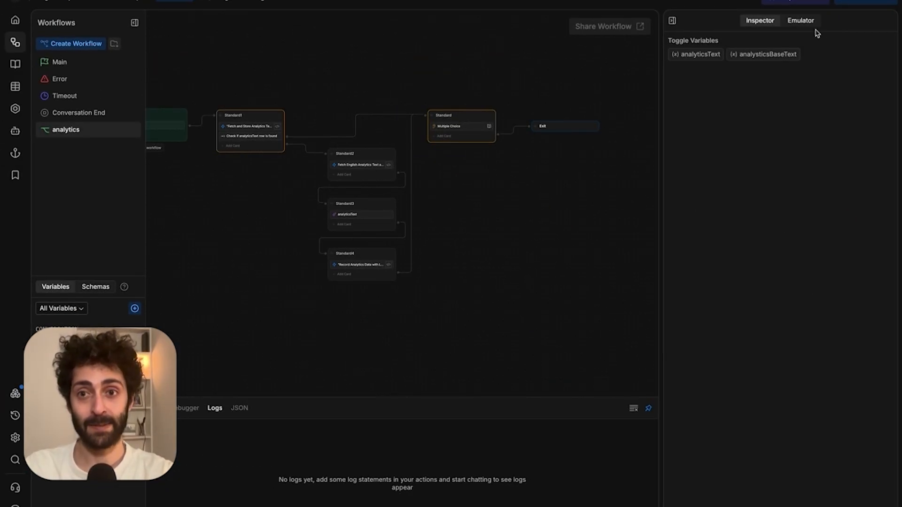
{"action": "left_click", "coordinate": [800, 20]}
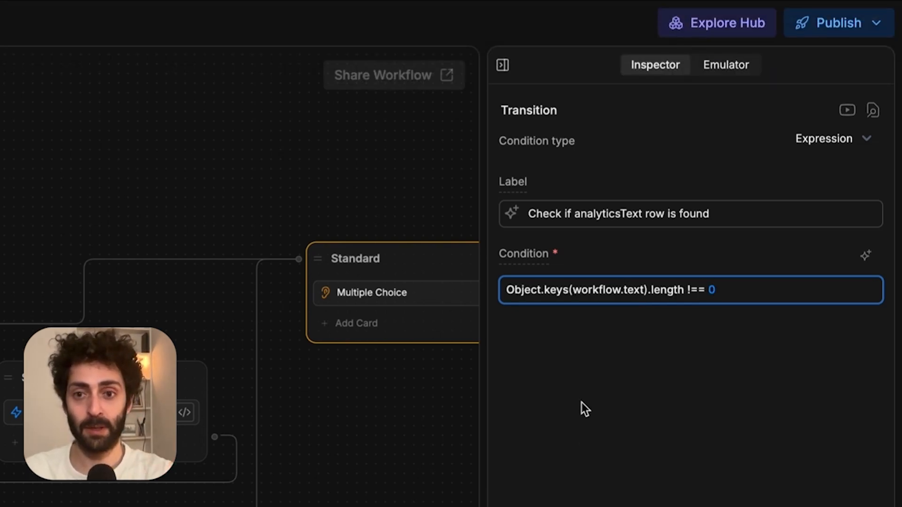
{"action": "left_click", "coordinate": [577, 382]}
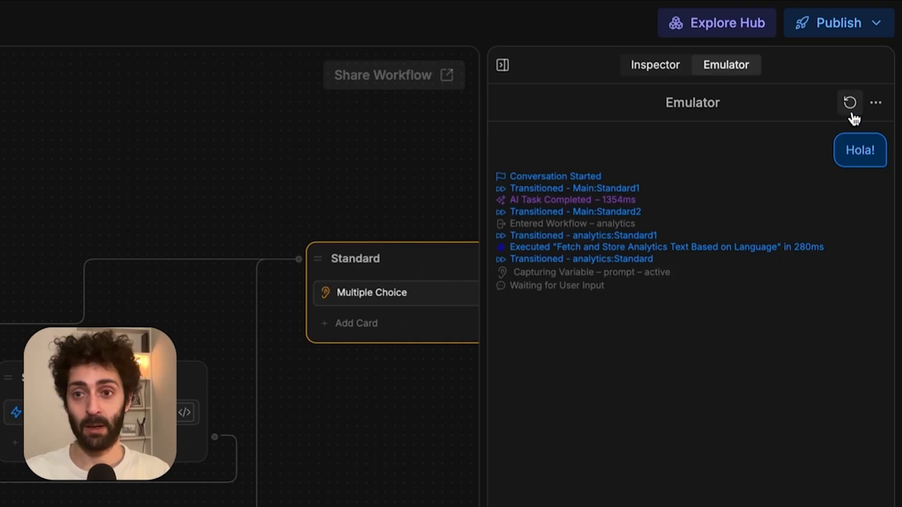
{"action": "left_click", "coordinate": [849, 104]}
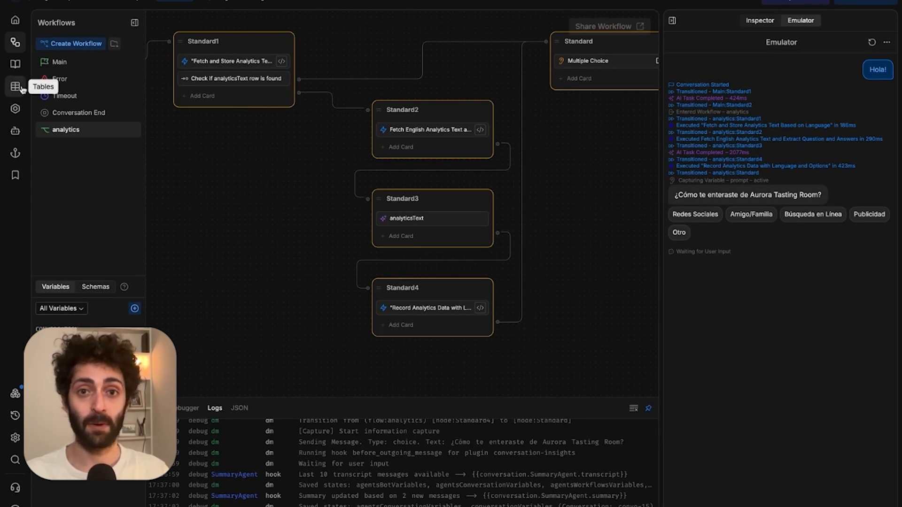
{"action": "left_click", "coordinate": [22, 88]}
{"action": "double_click", "coordinate": [421, 84]}
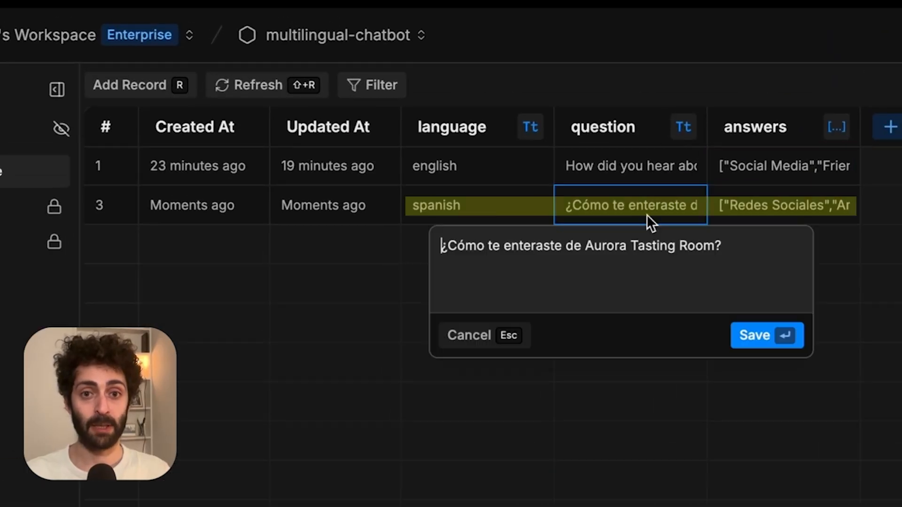
{"action": "double_click", "coordinate": [795, 207]}
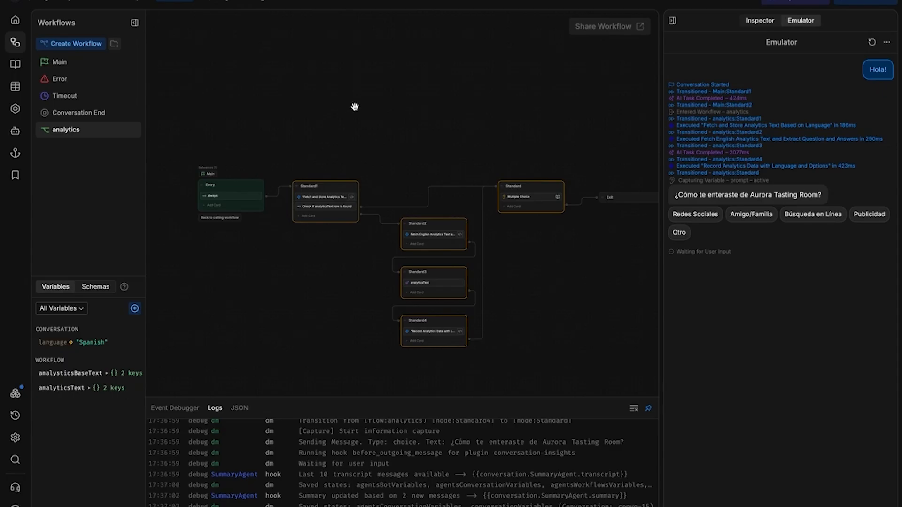
{"action": "left_click_drag", "start_coordinate": [355, 106], "coordinate": [358, 103]}
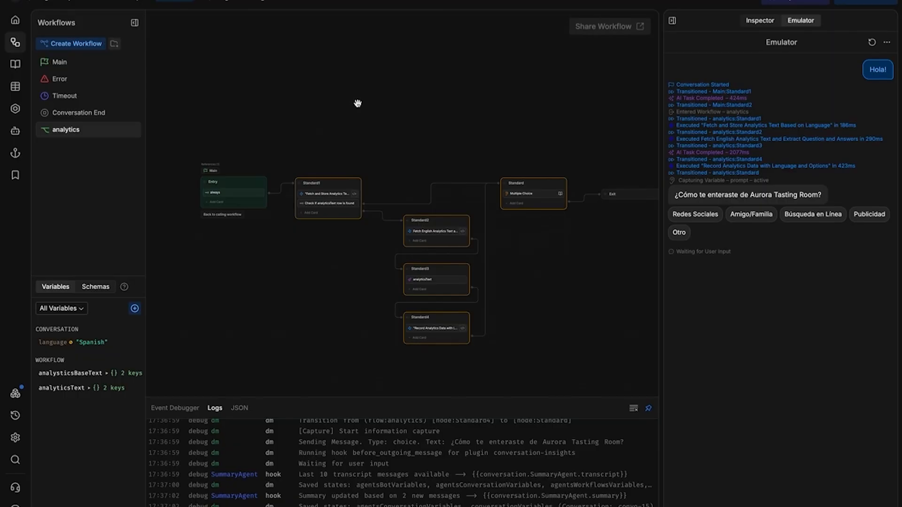
Create a new workflow named translation, then bring the analytics flow back into view.
{"action": "right_click", "coordinate": [96, 181]}
{"action": "left_click", "coordinate": [100, 195]}
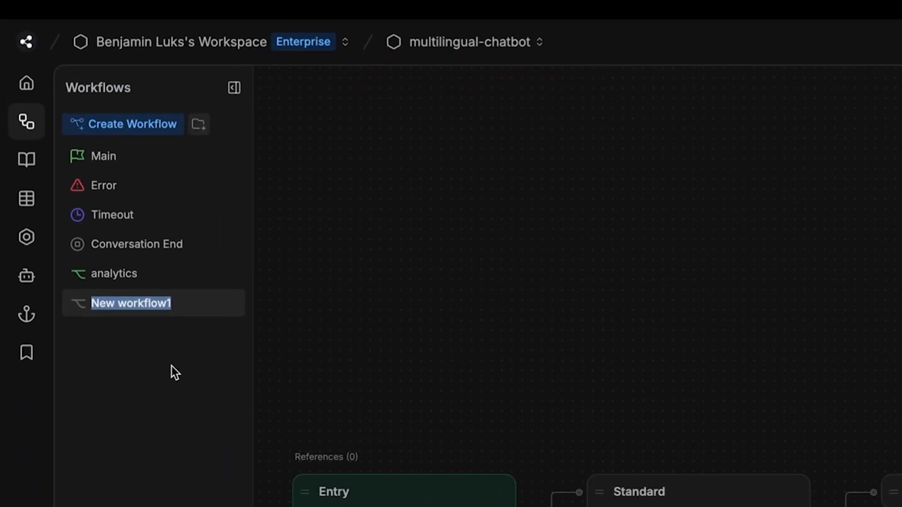
{"action": "type", "text": "translation"}
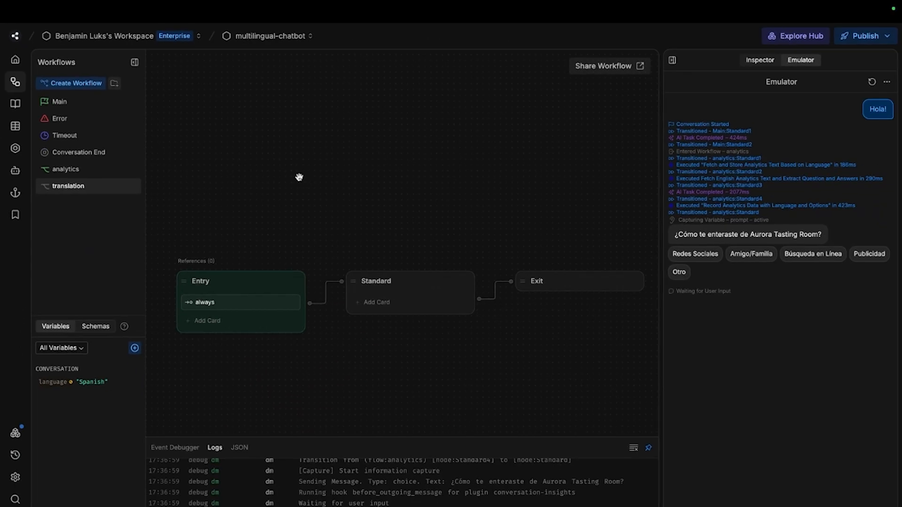
{"action": "left_click", "coordinate": [90, 175]}
{"action": "left_click_drag", "start_coordinate": [319, 131], "coordinate": [317, 100]}
{"action": "left_click_drag", "start_coordinate": [322, 153], "coordinate": [403, 110]}
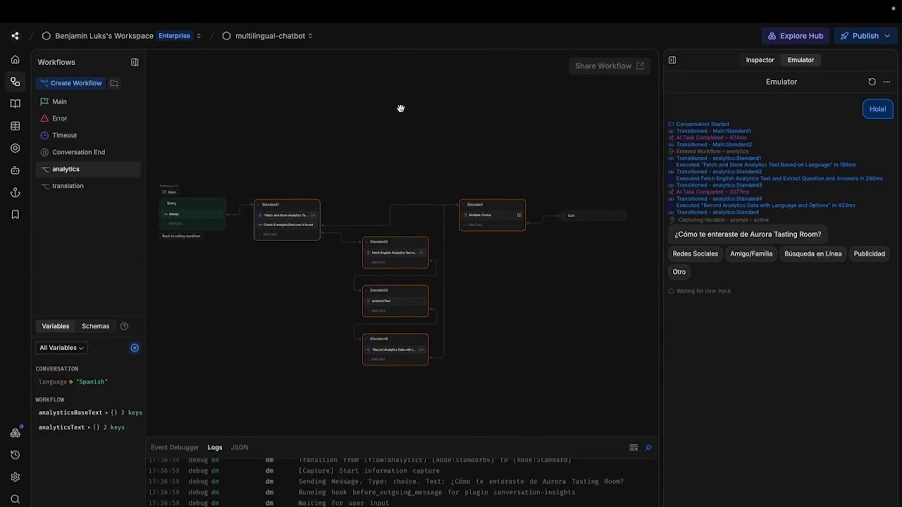
Add Object workflow variables text and baseText.
{"action": "left_click", "coordinate": [134, 349]}
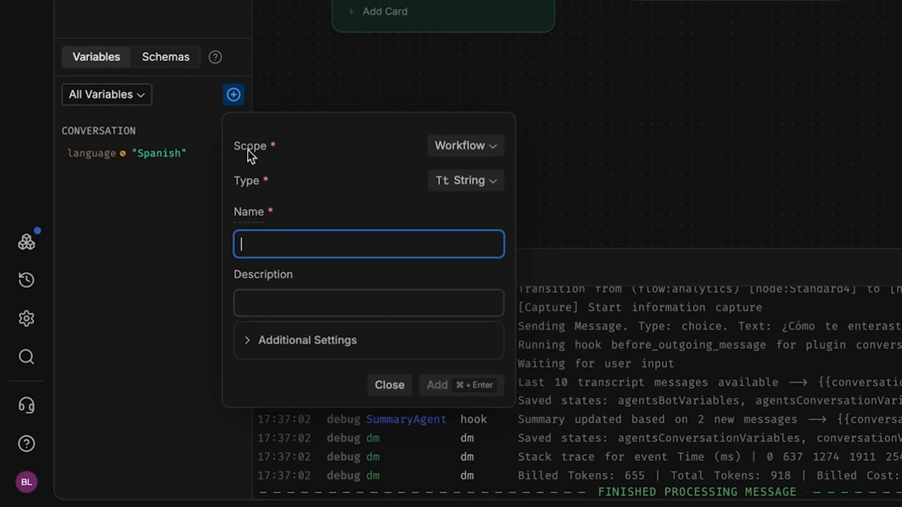
{"action": "type", "text": "text"}
{"action": "left_click", "coordinate": [467, 179]}
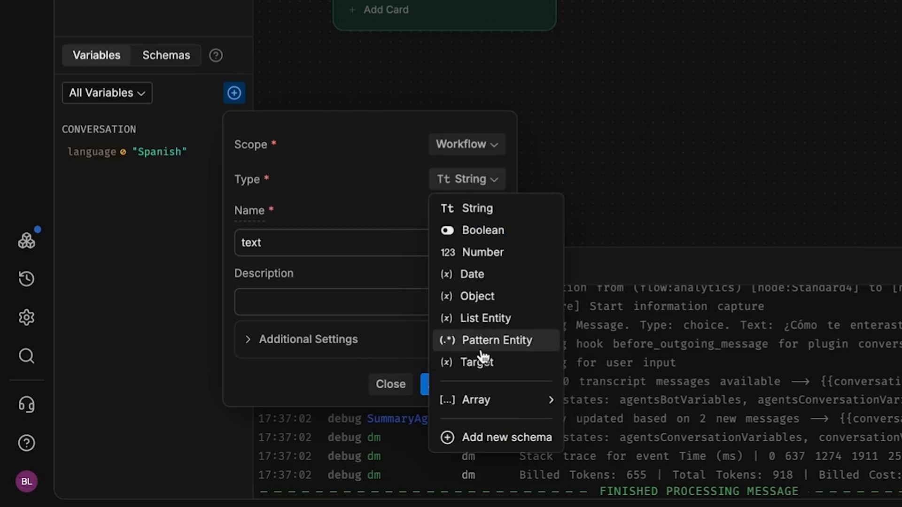
{"action": "left_click", "coordinate": [470, 296]}
{"action": "left_click", "coordinate": [367, 303]}
{"action": "key", "text": "super+Return"}
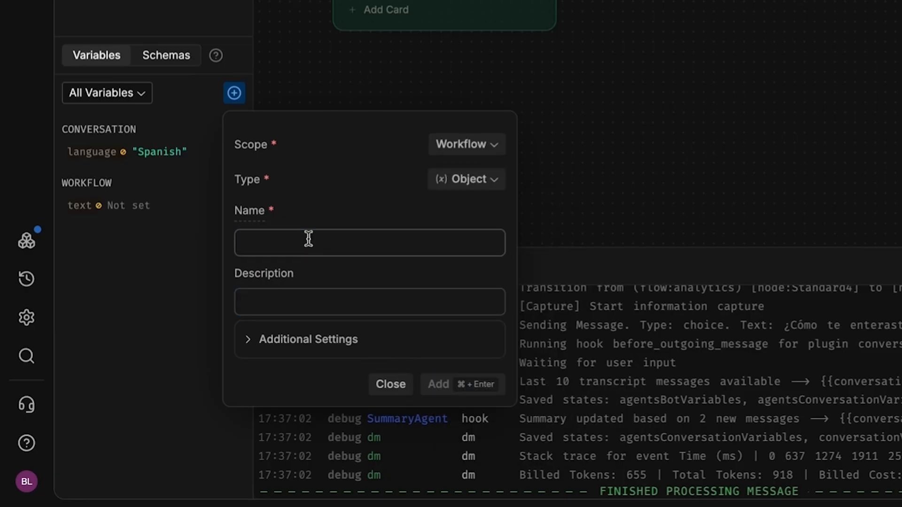
{"action": "left_click", "coordinate": [308, 237]}
{"action": "type", "text": "baseTex"}
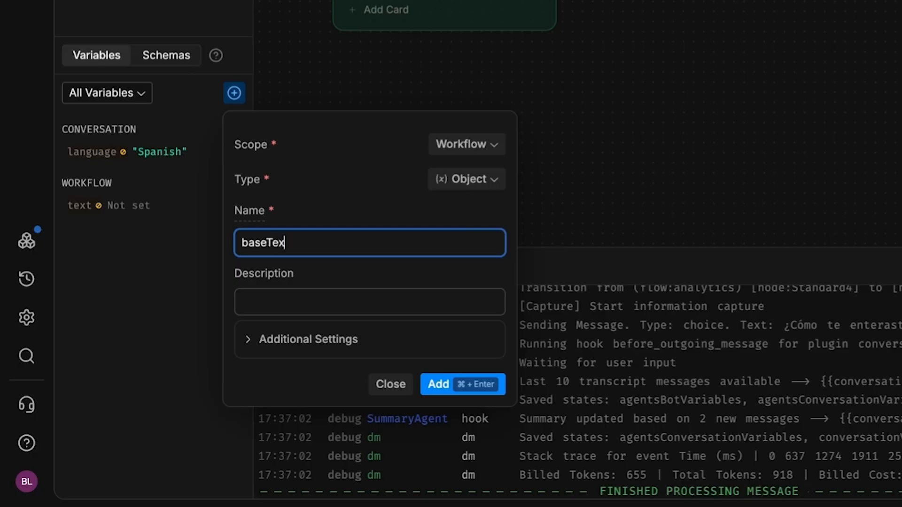
{"action": "type", "text": "t"}
{"action": "left_click", "coordinate": [455, 383]}
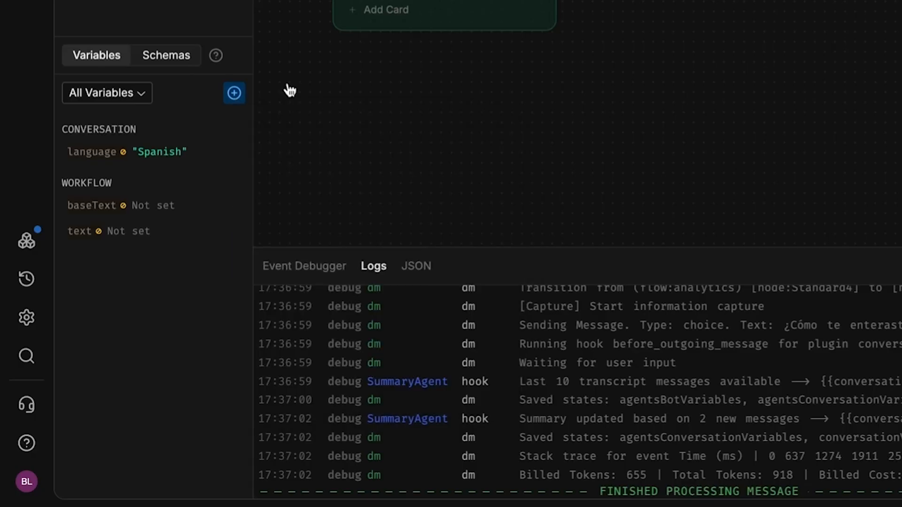
Add a tableName variable described 'Name of the table to search for text'.
{"action": "left_click", "coordinate": [235, 93]}
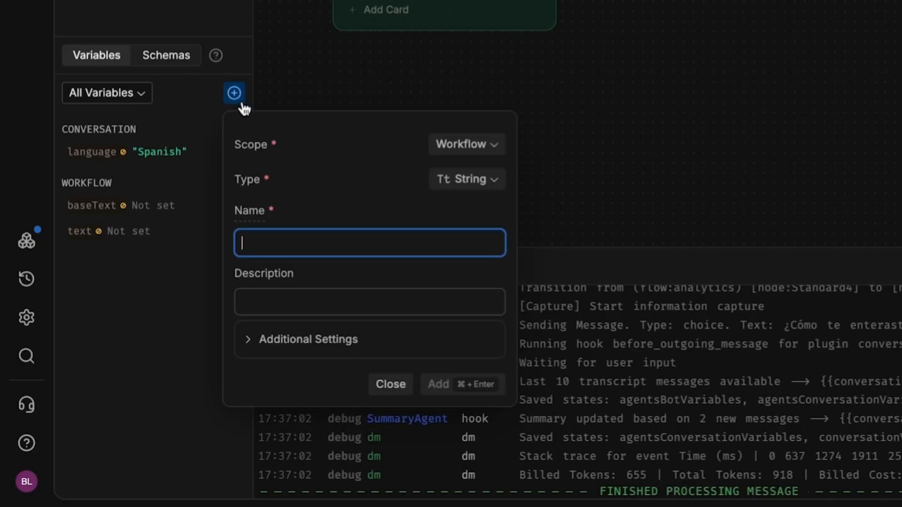
{"action": "type", "text": "tableName"}
{"action": "left_click", "coordinate": [300, 322]}
{"action": "type", "text": "Name of the table to search for text"}
{"action": "left_click", "coordinate": [463, 383]}
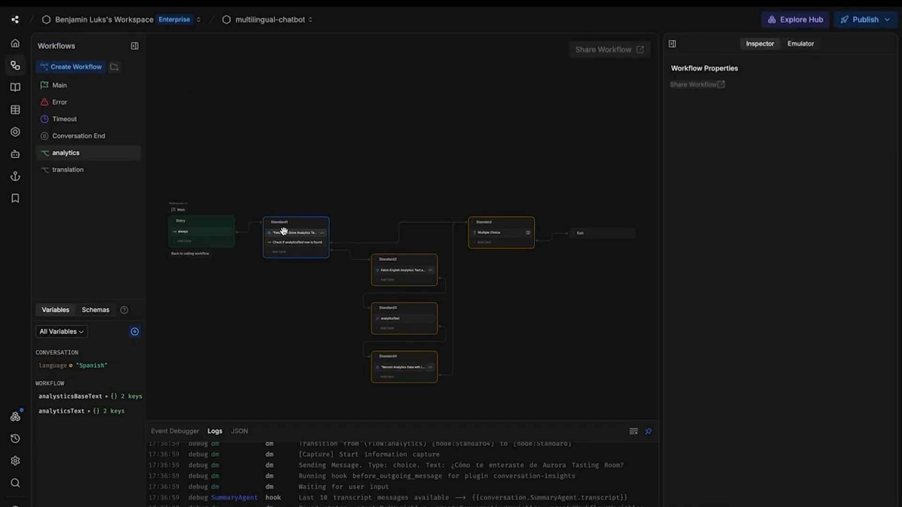
Copy the analytics fetch card's code and switch to the translation workflow.
{"action": "left_click", "coordinate": [283, 231]}
{"action": "left_click", "coordinate": [803, 149]}
{"action": "key", "text": "ctrl+a"}
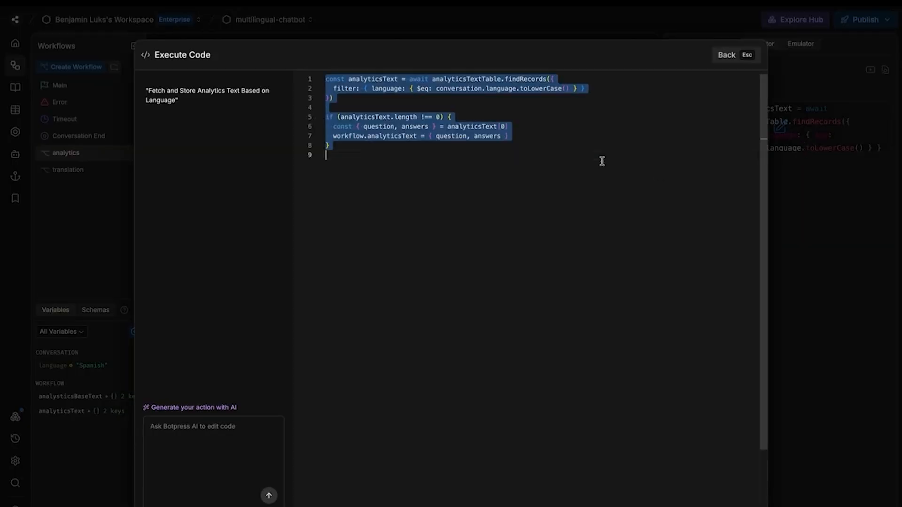
{"action": "key", "text": "Escape"}
{"action": "left_click", "coordinate": [71, 172]}
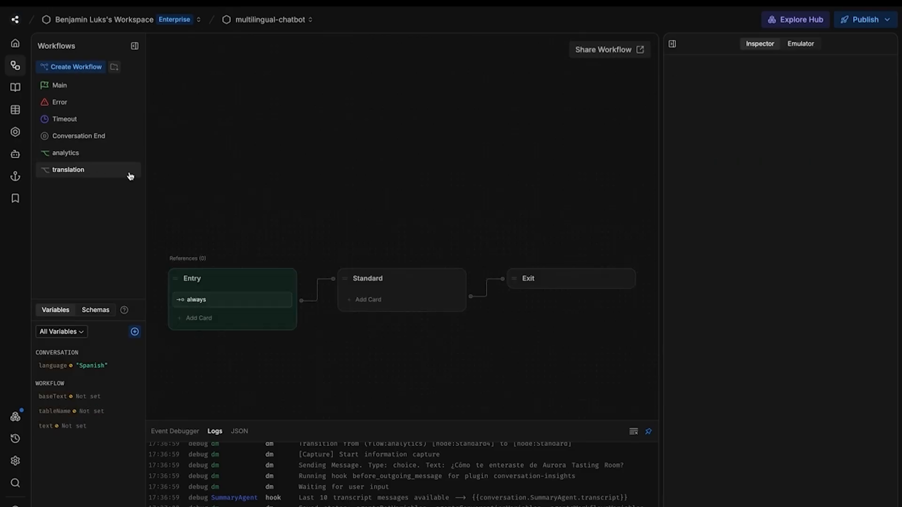
Add an Execute code card to Standard whose findTableRows lookup queries workflow.tableName.
{"action": "left_click", "coordinate": [359, 306]}
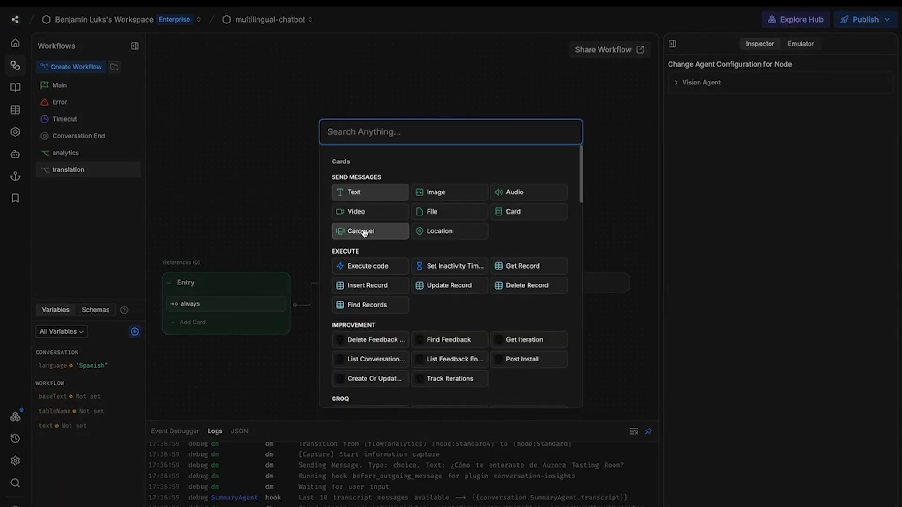
{"action": "left_click", "coordinate": [362, 266]}
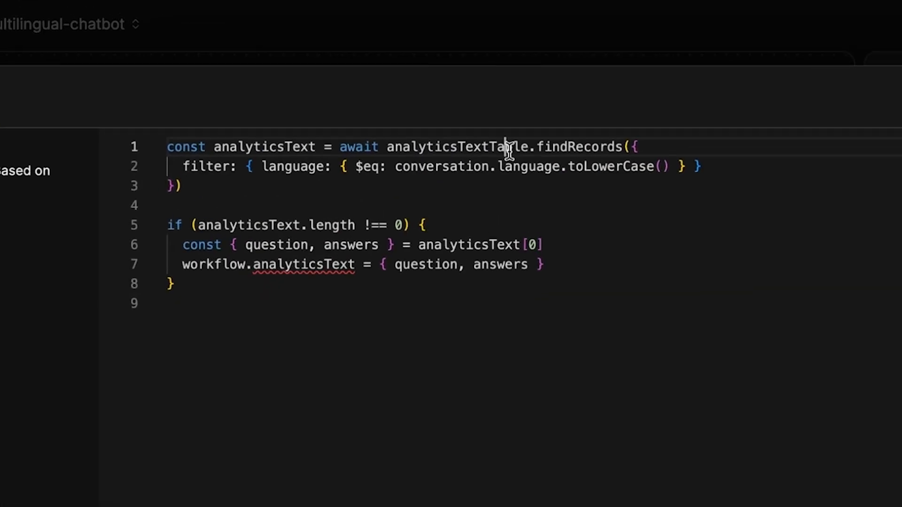
{"action": "double_click", "coordinate": [503, 150]}
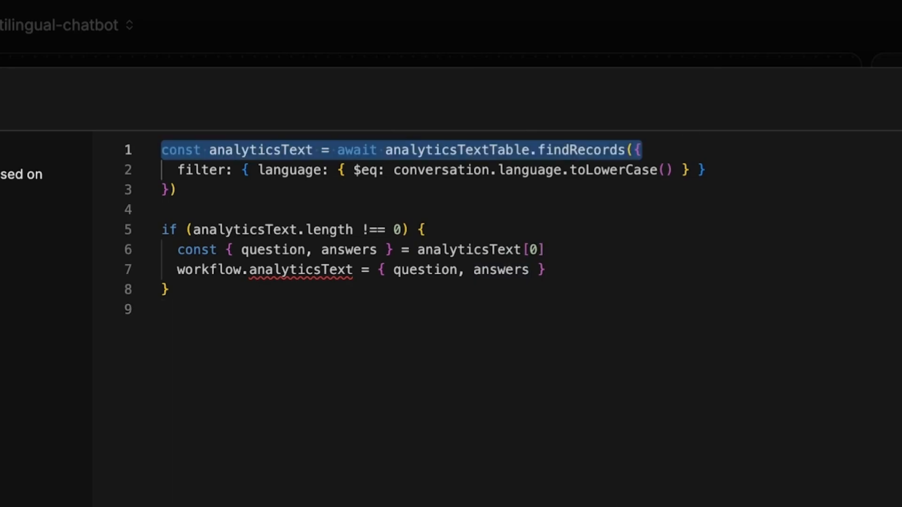
{"action": "type", "text": "const translations = await client.findTableRows({   table: workflow.tableName,"}
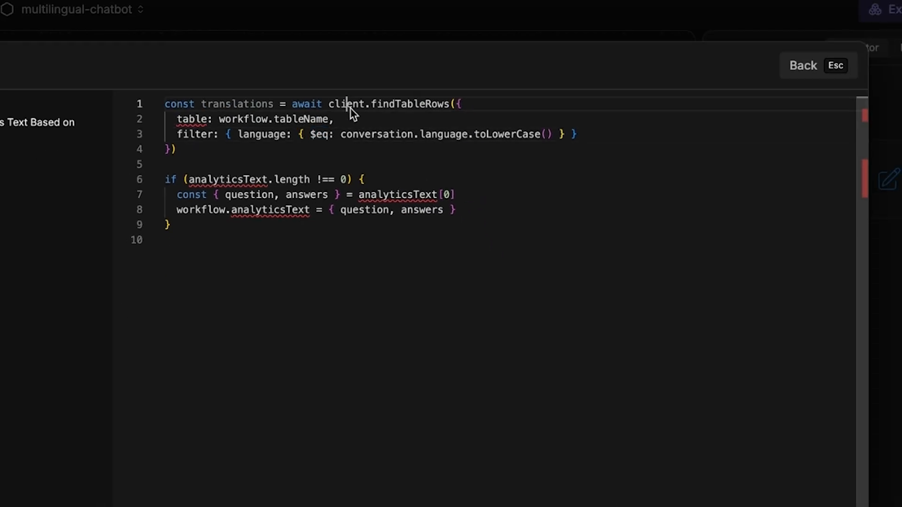
{"action": "left_click", "coordinate": [355, 113]}
{"action": "left_click", "coordinate": [404, 114]}
{"action": "mouse_move", "coordinate": [461, 118]}
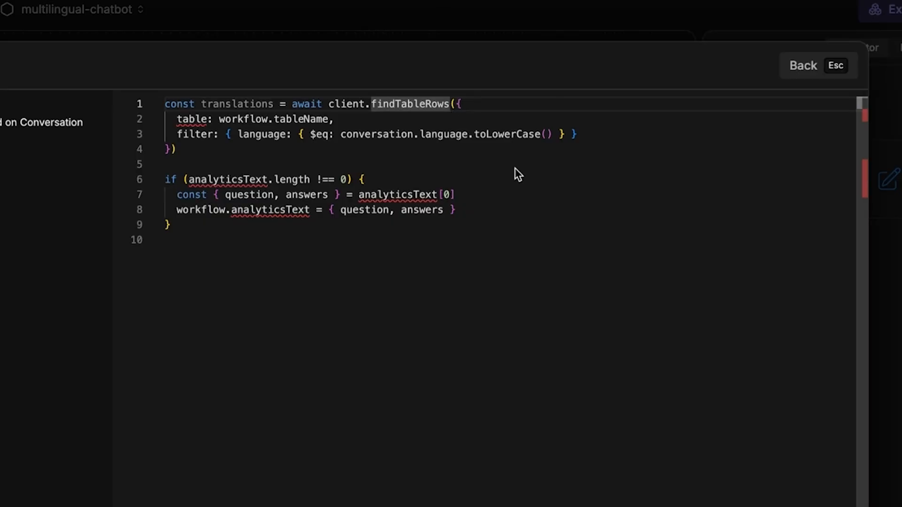
Replace the result handling with a check storing translations.rows[0] in workflow.text.
{"action": "left_click", "coordinate": [192, 121]}
{"action": "left_click", "coordinate": [140, 354]}
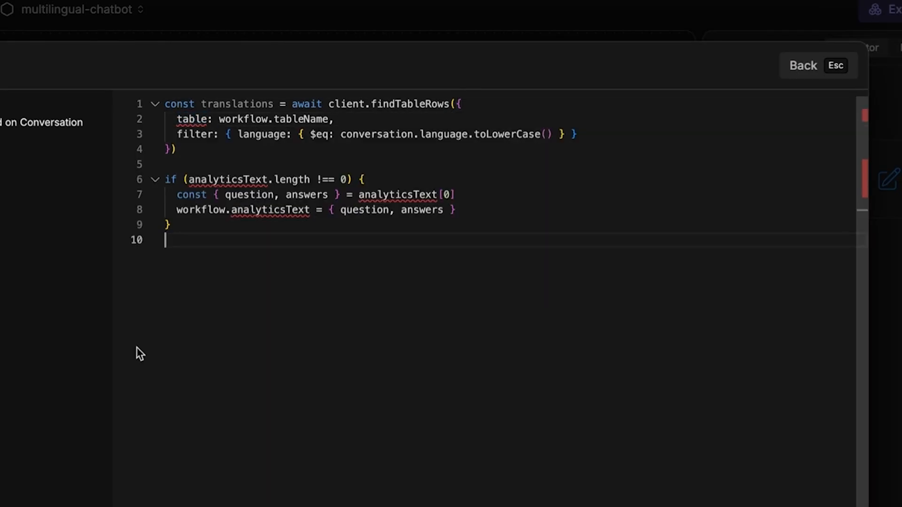
{"action": "double_click", "coordinate": [181, 133]}
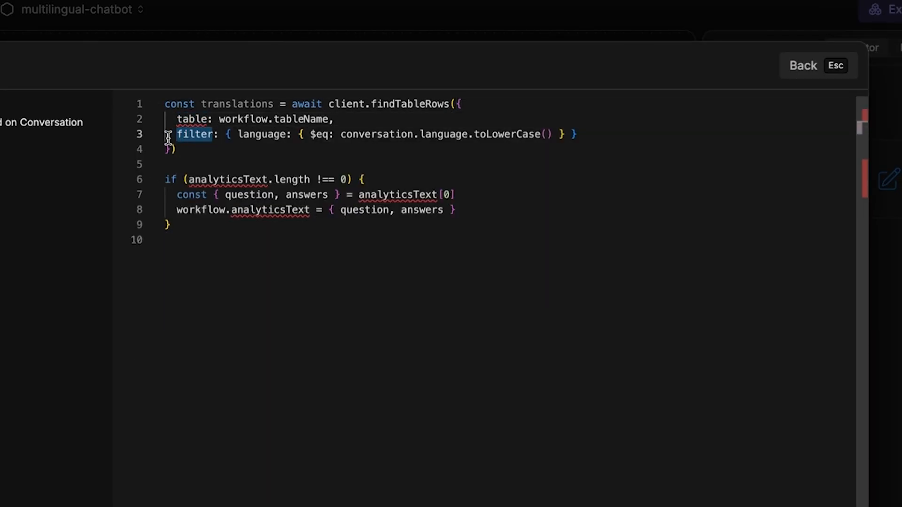
{"action": "left_click", "coordinate": [221, 277]}
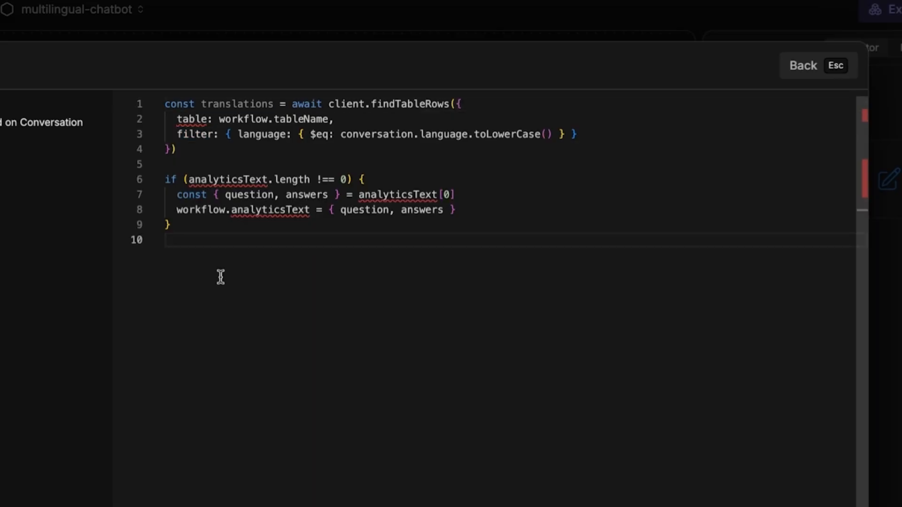
{"action": "key", "text": "Up"}
{"action": "key", "text": "Up"}
{"action": "key", "text": "Up"}
{"action": "key", "text": "Up"}
{"action": "key", "text": "shift+Down"}
{"action": "key", "text": "shift+Down"}
{"action": "key", "text": "shift+Down"}
{"action": "key", "text": "shift+Down"}
{"action": "type", "text": "if (translations.rows.length !== 0) {   workflow.text = translations.rows[0] }"}
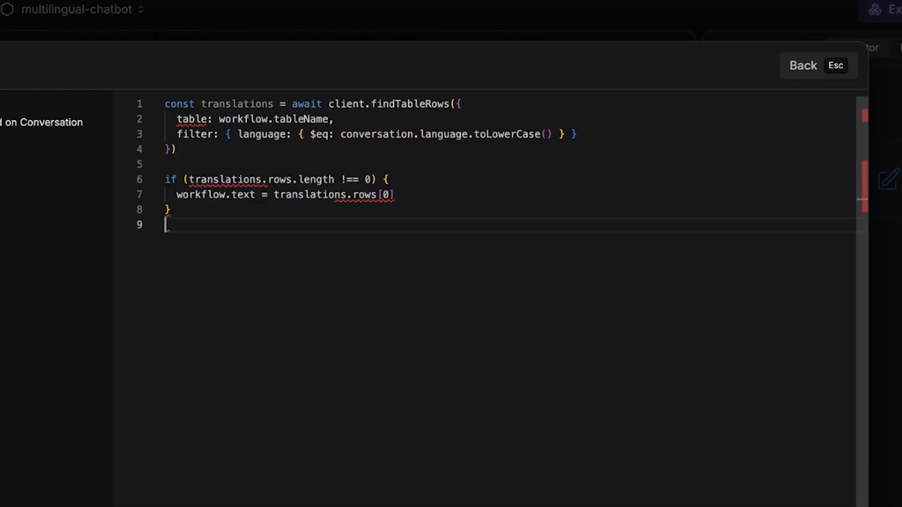
{"action": "left_click", "coordinate": [357, 150]}
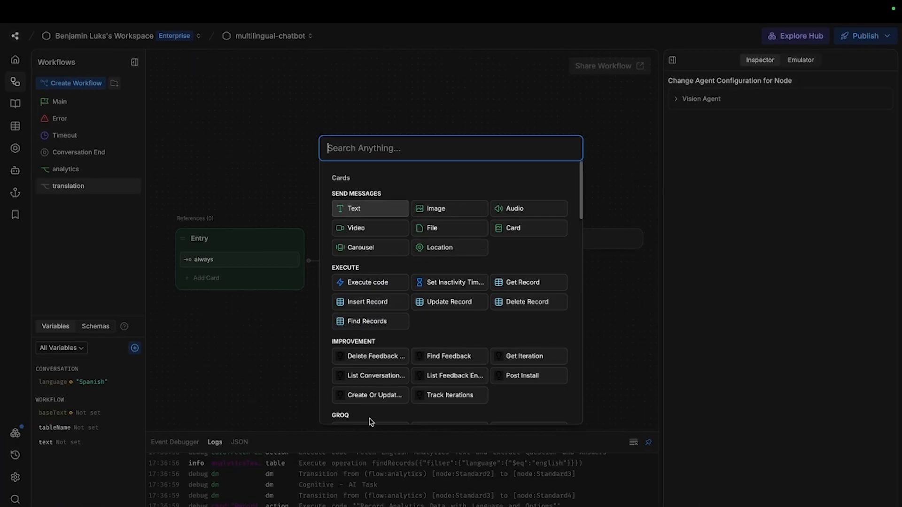
Set the transition condition to Object.keys(workflow.text).length !== 0.
{"action": "scroll", "coordinate": [395, 327], "scroll_direction": "down", "scroll_amount": 5}
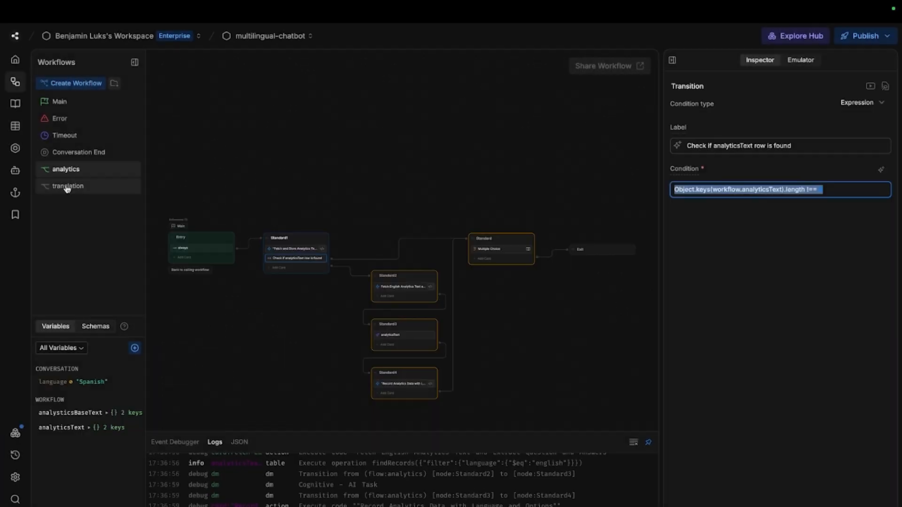
{"action": "left_click", "coordinate": [66, 185]}
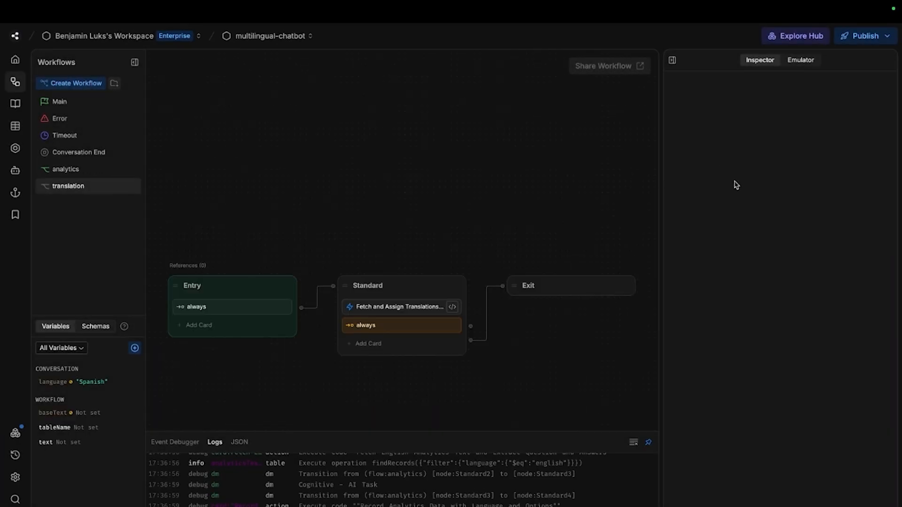
{"action": "left_click", "coordinate": [395, 325]}
{"action": "double_click", "coordinate": [730, 192]}
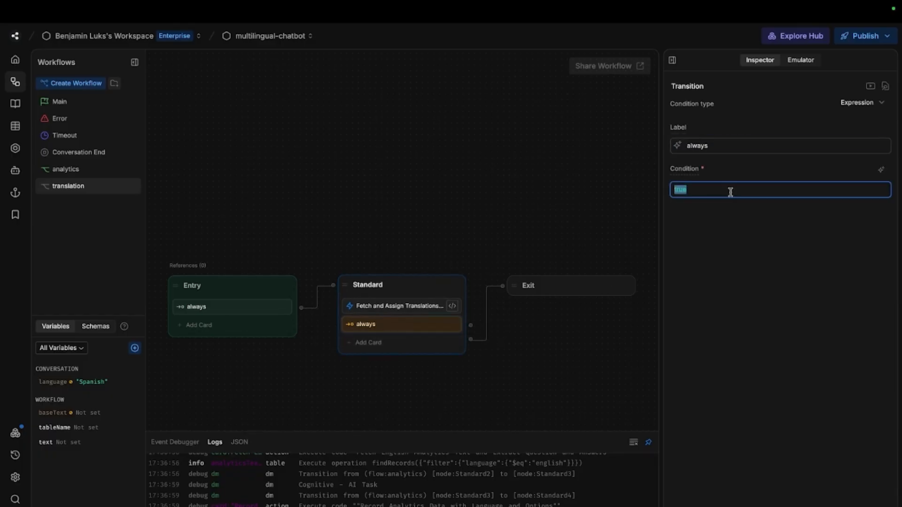
{"action": "type", "text": "Object.keys(workflow.analyticsText).length !== 0"}
{"action": "double_click", "coordinate": [762, 190]}
{"action": "key", "text": "BackSpace"}
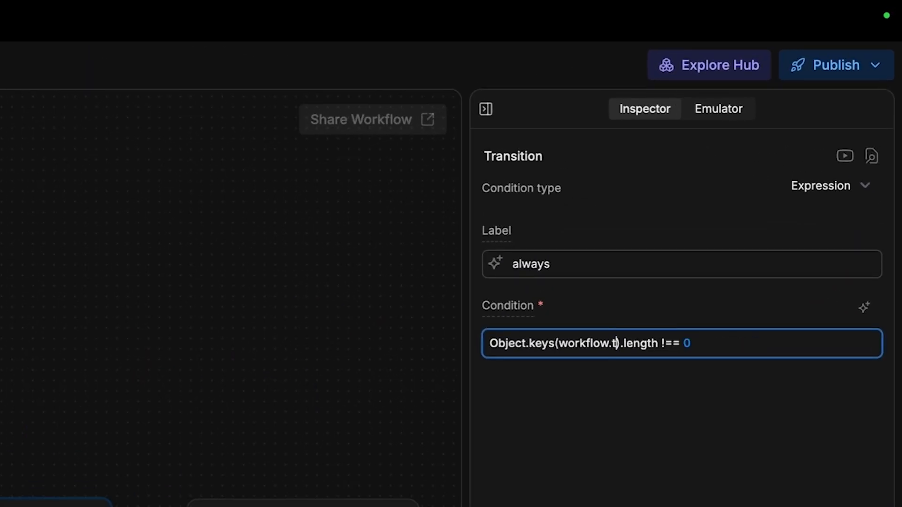
{"action": "type", "text": "tex"}
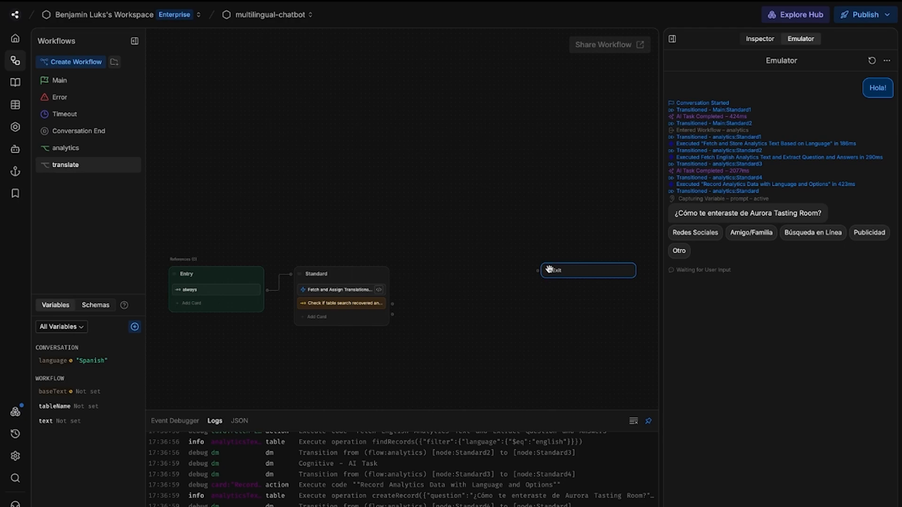
{"action": "left_click", "coordinate": [423, 304]}
Connect the check card to an Exit node returning text, then reopen analytics.
{"action": "left_click_drag", "start_coordinate": [423, 304], "coordinate": [556, 299]}
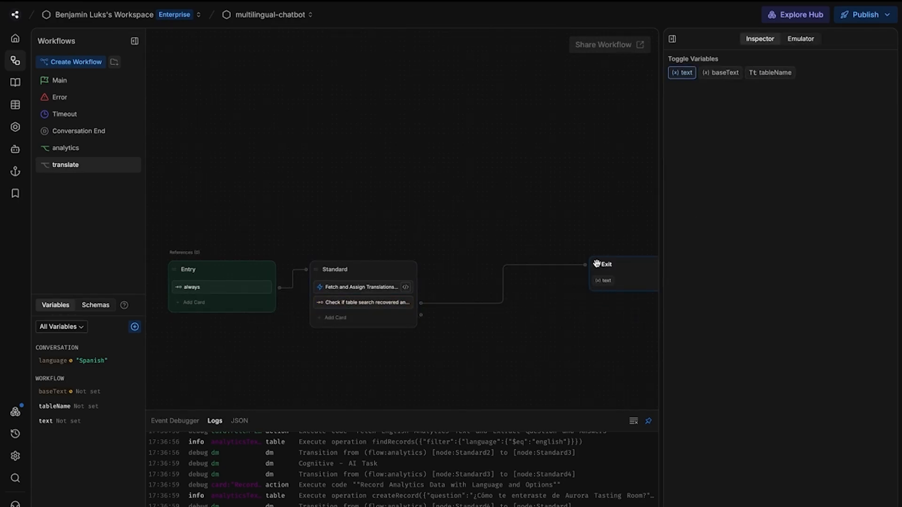
{"action": "left_click_drag", "start_coordinate": [596, 263], "coordinate": [486, 270]}
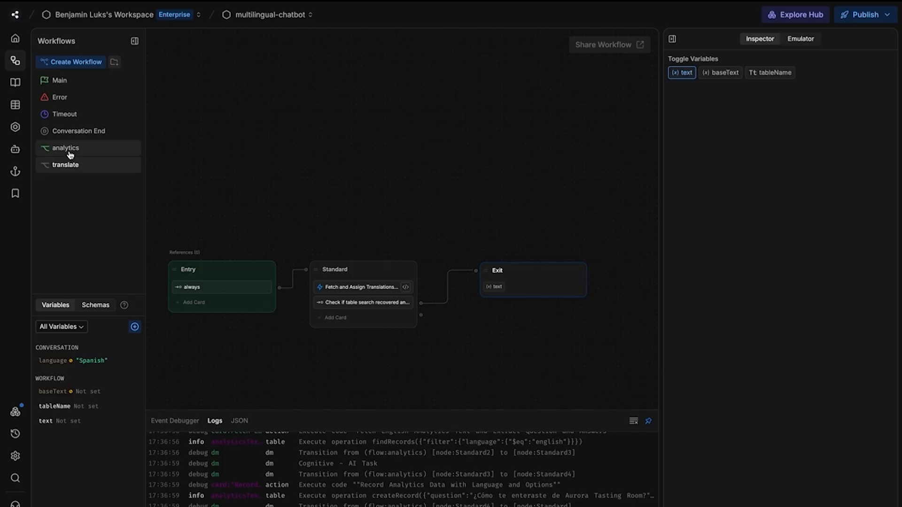
{"action": "left_click", "coordinate": [249, 227]}
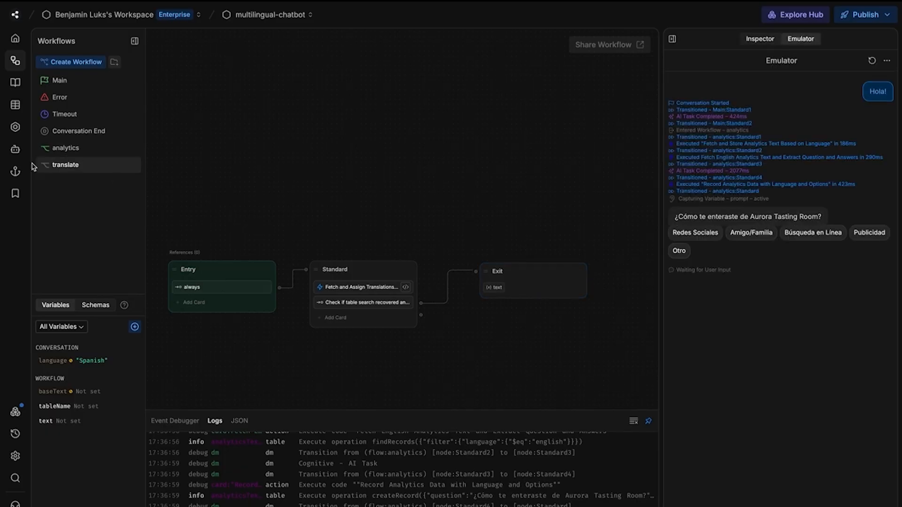
{"action": "left_click", "coordinate": [58, 161]}
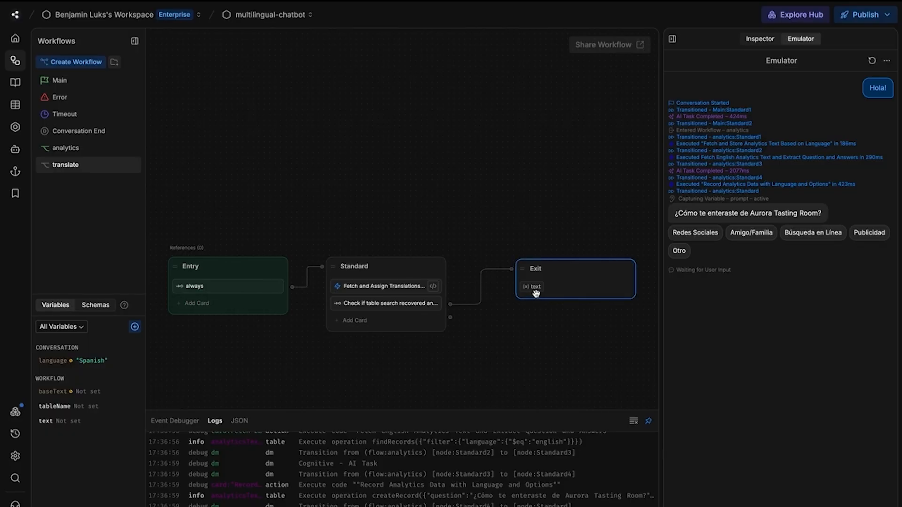
{"action": "left_click", "coordinate": [96, 151]}
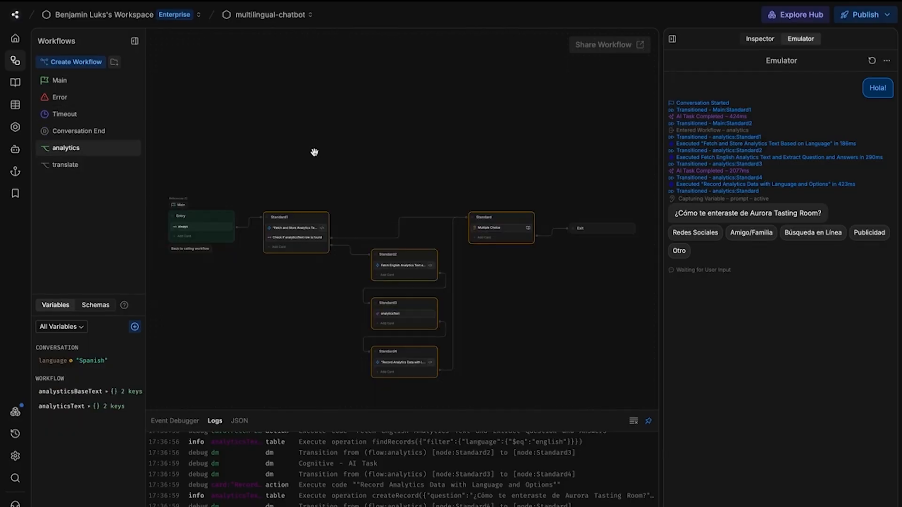
Make tableName an input variable on the translate workflow's Entry node.
{"action": "left_click", "coordinate": [94, 172]}
{"action": "left_click", "coordinate": [195, 265]}
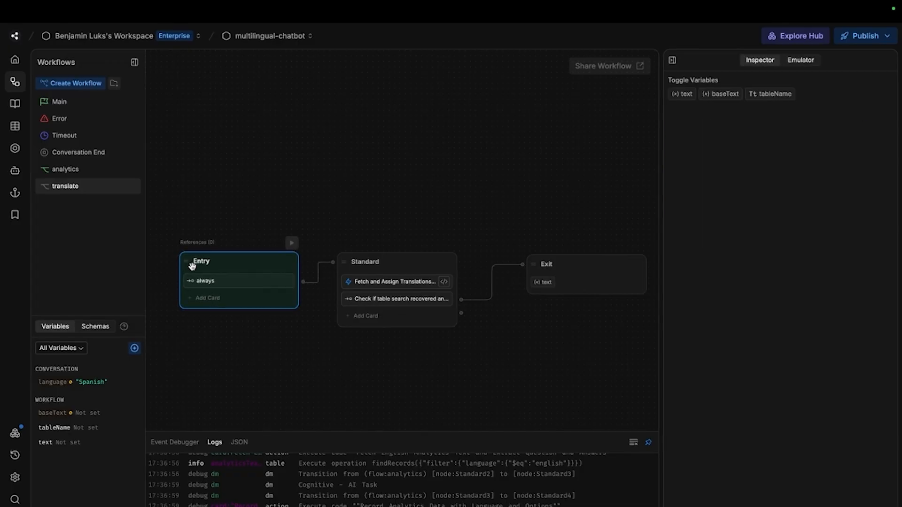
{"action": "left_click", "coordinate": [666, 174]}
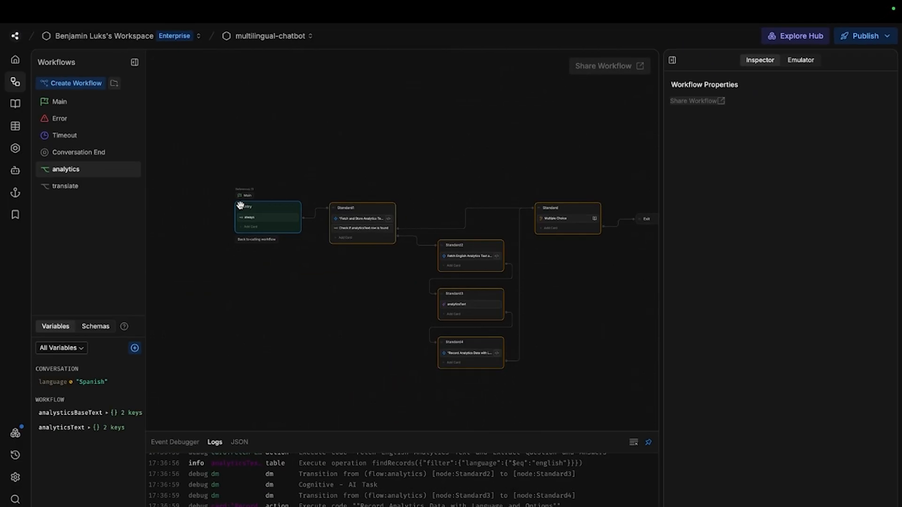
Add the translate workflow card to the analytics Standard5 node and fill in its tableName input.
{"action": "left_click", "coordinate": [368, 206]}
{"action": "left_click", "coordinate": [367, 207]}
{"action": "type", "text": "trans"}
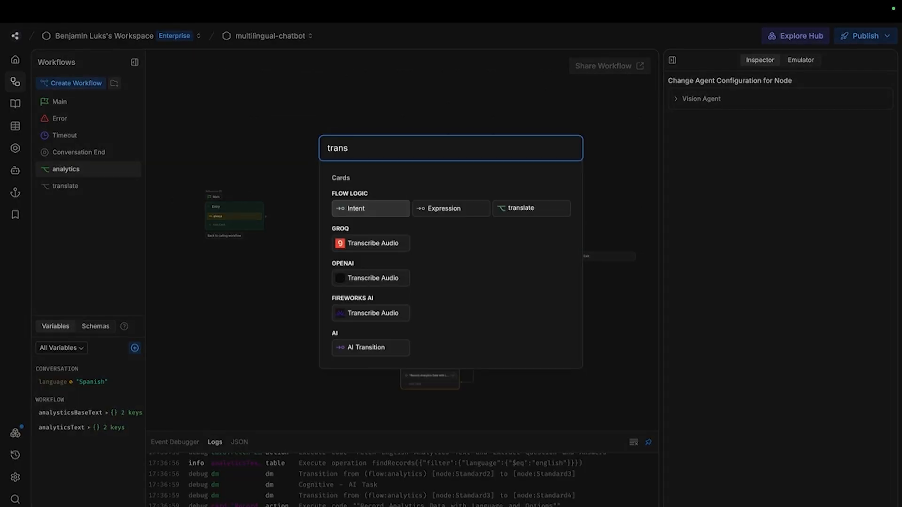
{"action": "left_click", "coordinate": [562, 210]}
{"action": "left_click", "coordinate": [694, 175]}
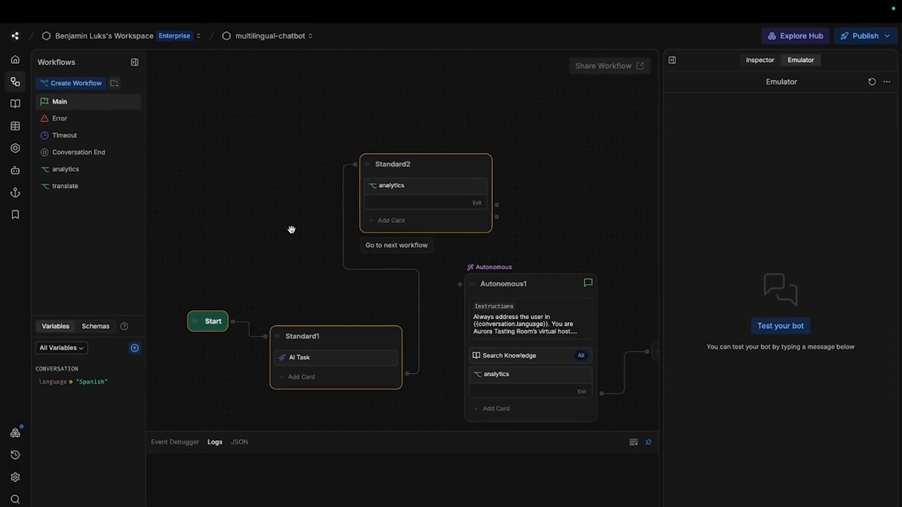
{"action": "scroll", "coordinate": [291, 229], "scroll_direction": "down", "scroll_amount": 2}
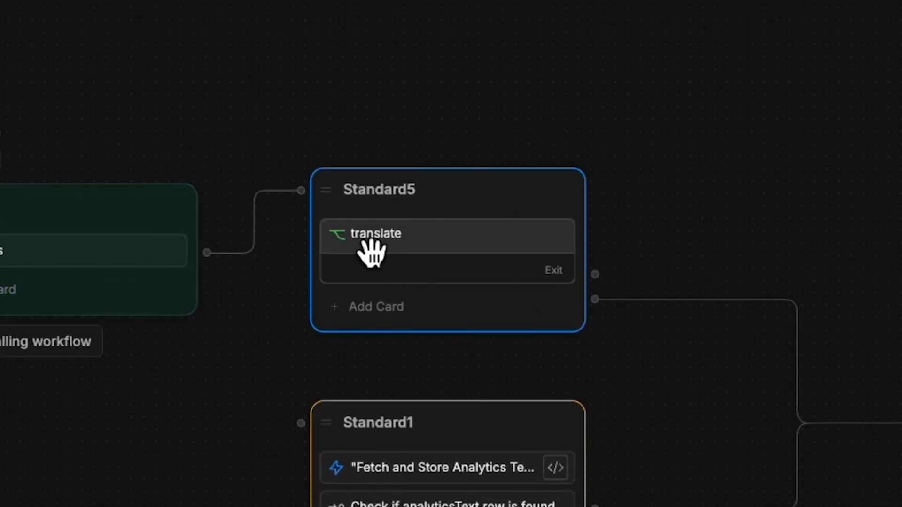
Open the translate workflow from its card and review its Standard node with the Multiple Choice question.
{"action": "left_click", "coordinate": [364, 250]}
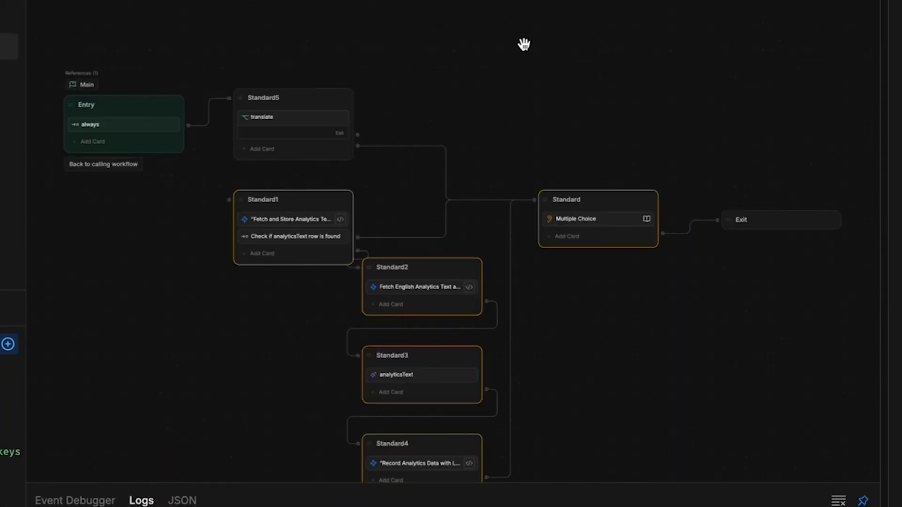
{"action": "left_click", "coordinate": [589, 197]}
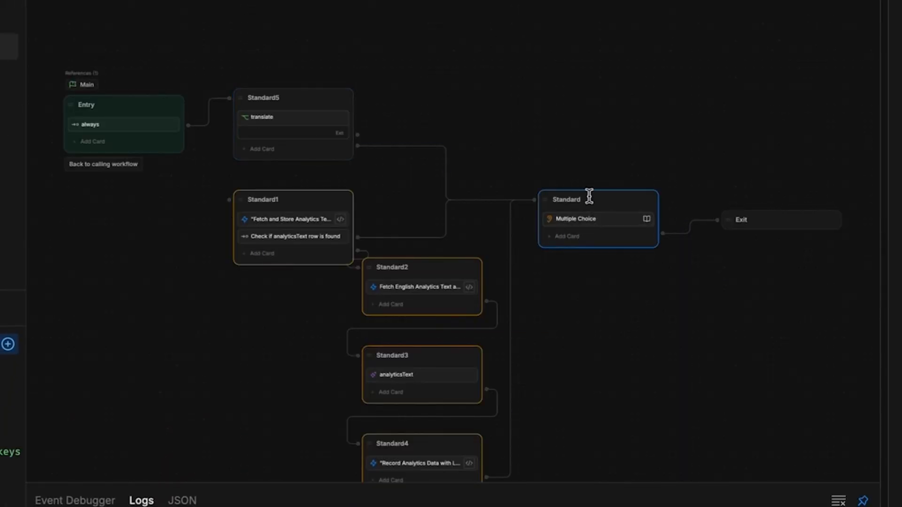
{"action": "scroll", "coordinate": [589, 197], "scroll_direction": "up", "scroll_amount": 5}
{"action": "scroll", "coordinate": [598, 229], "scroll_direction": "down", "scroll_amount": 5}
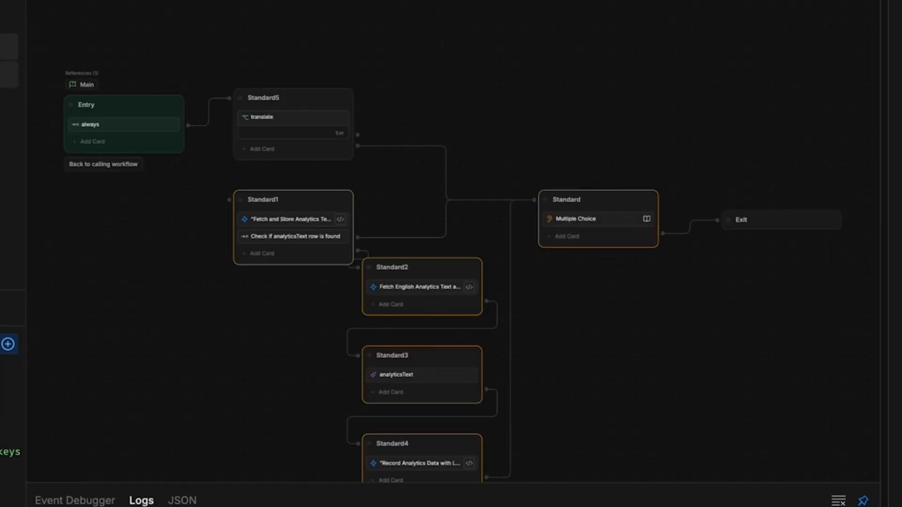
{"action": "left_click", "coordinate": [5, 74]}
{"action": "scroll", "coordinate": [384, 128], "scroll_direction": "up", "scroll_amount": 2}
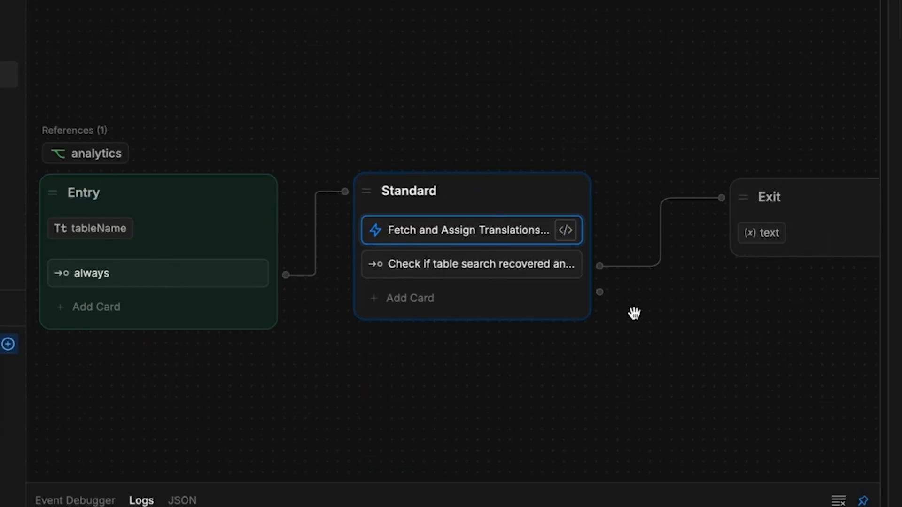
{"action": "scroll", "coordinate": [634, 313], "scroll_direction": "down", "scroll_amount": 5}
{"action": "scroll", "coordinate": [624, 376], "scroll_direction": "down", "scroll_amount": 3}
{"action": "scroll", "coordinate": [470, 112], "scroll_direction": "up", "scroll_amount": 3}
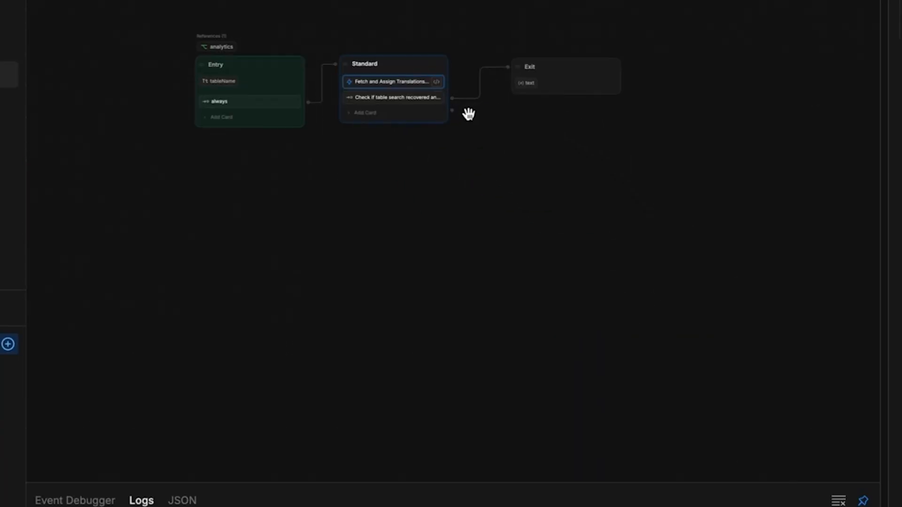
{"action": "scroll", "coordinate": [404, 124], "scroll_direction": "up", "scroll_amount": 3}
{"action": "left_click_drag", "start_coordinate": [505, 323], "coordinate": [506, 361]}
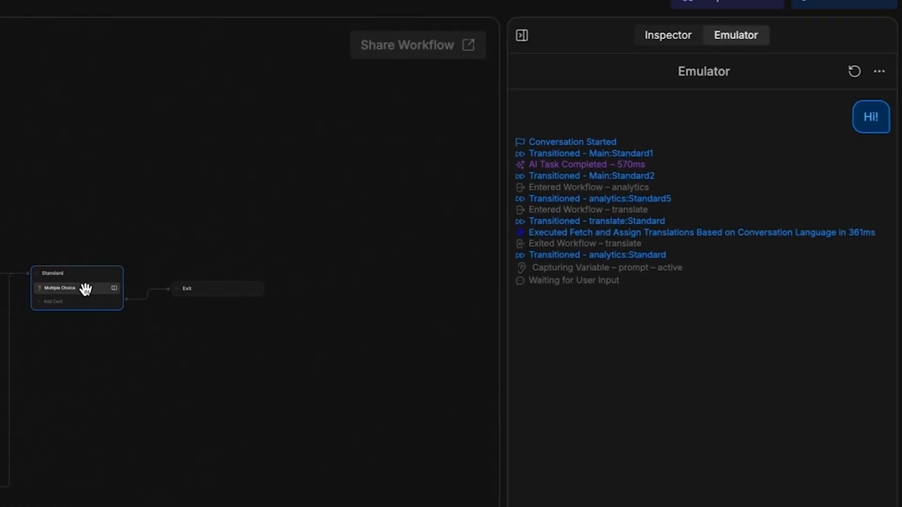
Replace analyticsText.question with translate.text.question in the Multiple Choice question, then reopen translate.
{"action": "left_click", "coordinate": [84, 288]}
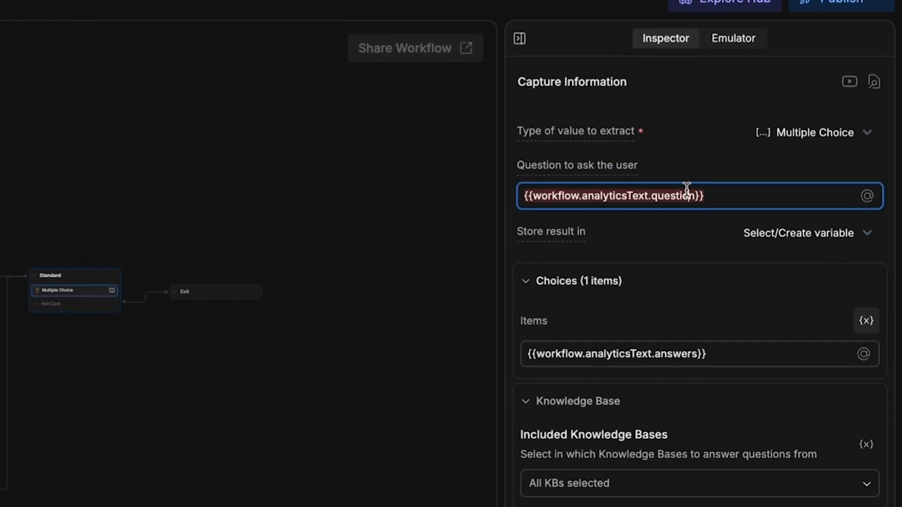
{"action": "left_click_drag", "start_coordinate": [583, 220], "coordinate": [695, 221]}
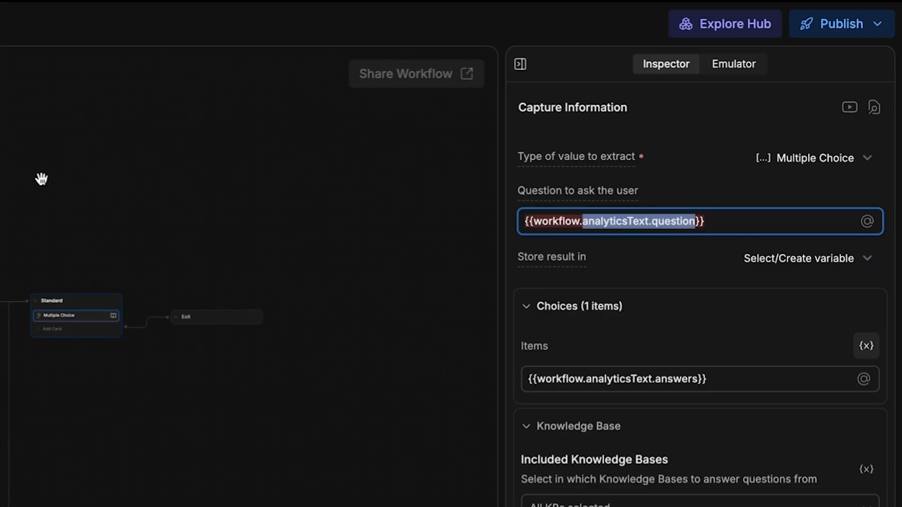
{"action": "type", "text": "translate.text"}
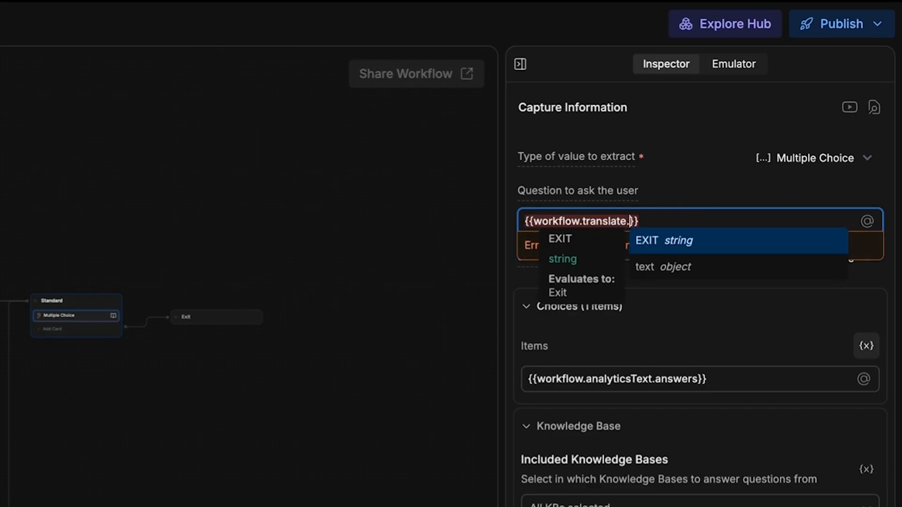
{"action": "type", "text": ".question"}
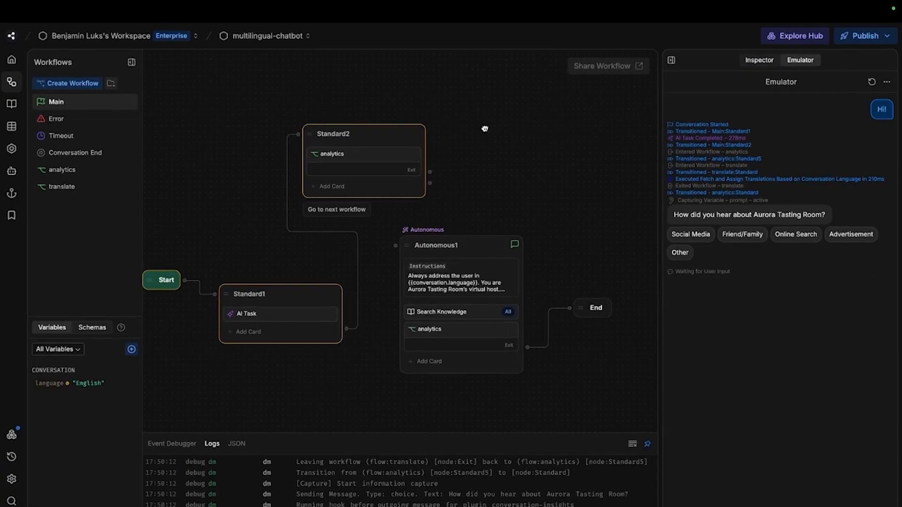
{"action": "left_click", "coordinate": [85, 176]}
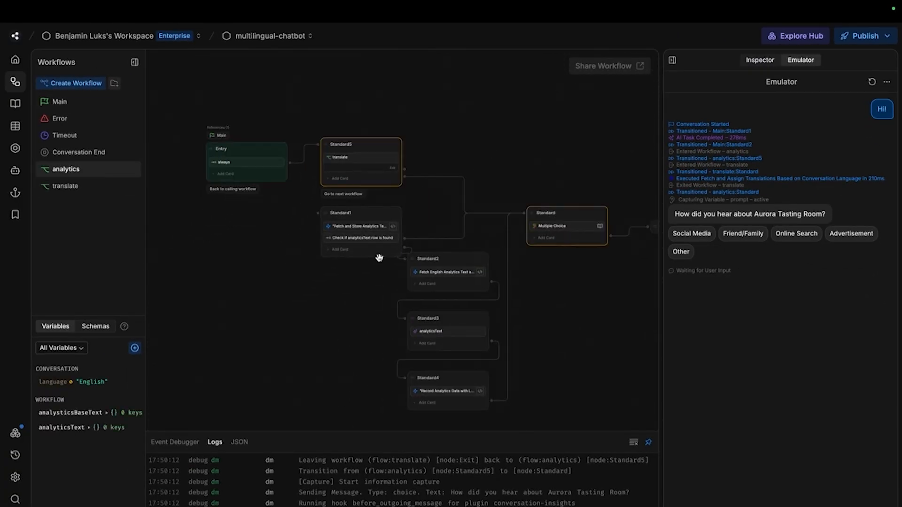
{"action": "left_click", "coordinate": [106, 188]}
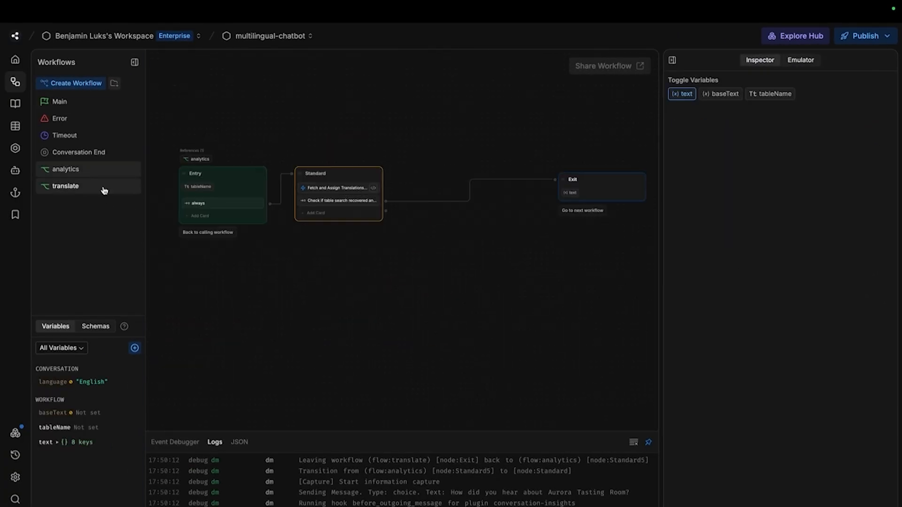
Rename the fetch result to baseRows and strip id, timestamps and language before storing workflow.baseText.
{"action": "left_click", "coordinate": [77, 167]}
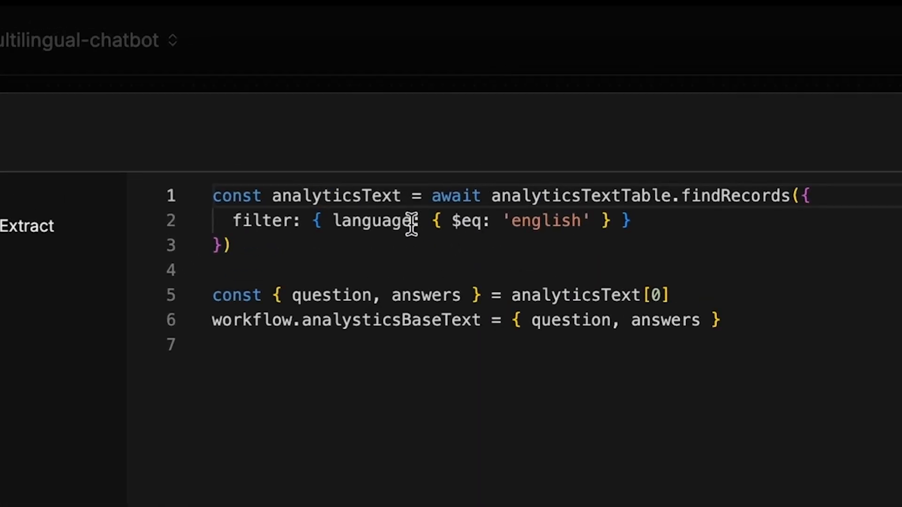
{"action": "type", "text": "baseTe"}
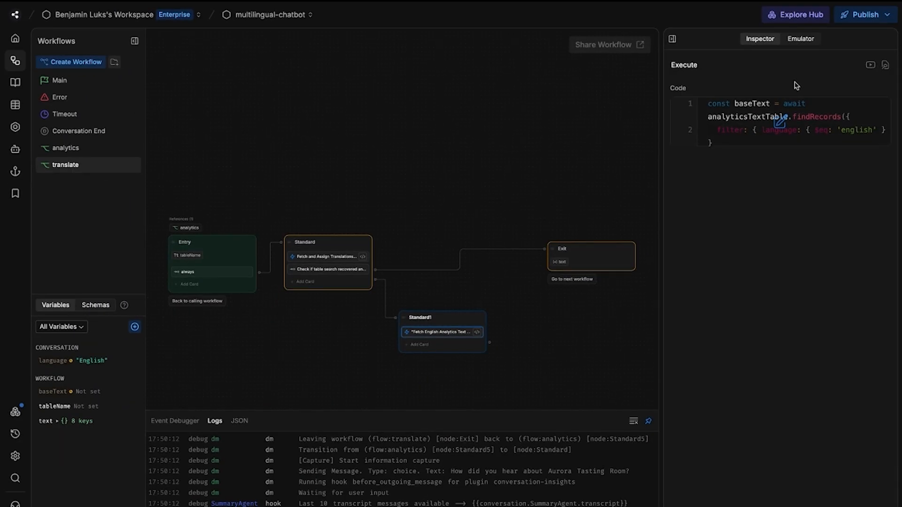
{"action": "left_click", "coordinate": [811, 117]}
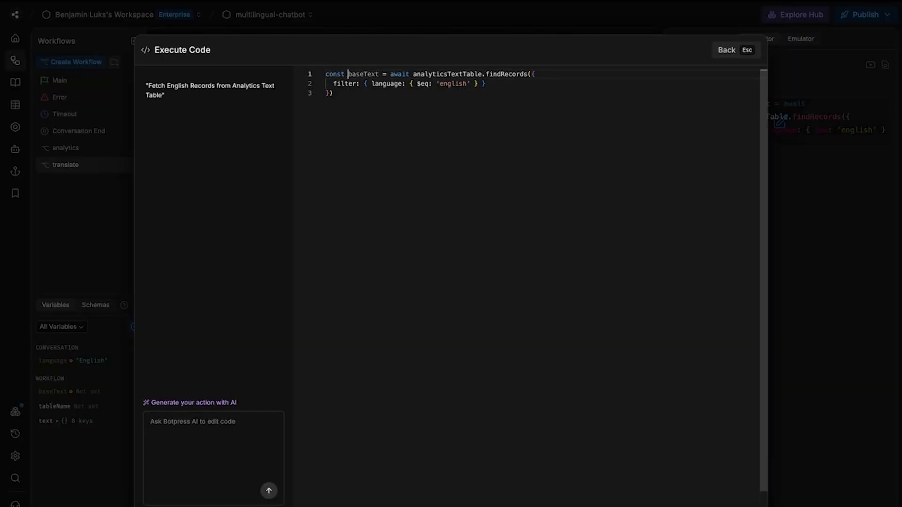
{"action": "type", "text": "baseRows"}
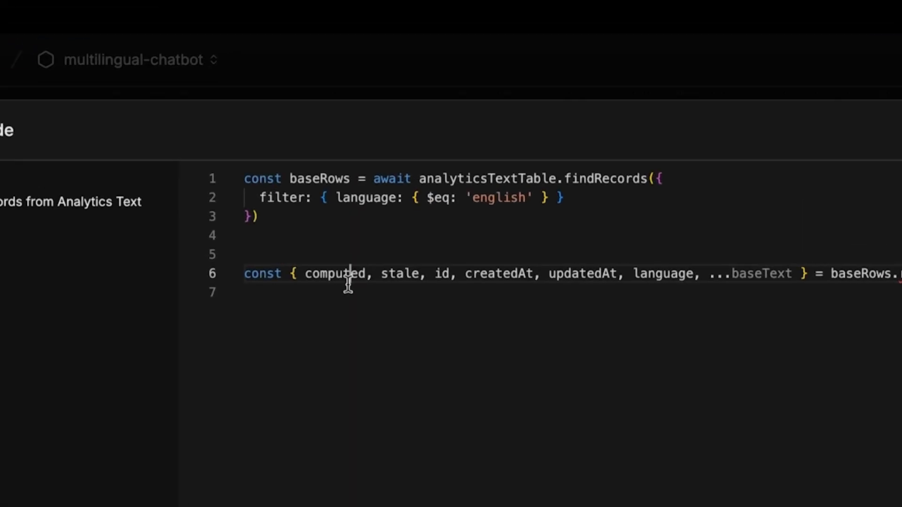
{"action": "double_click", "coordinate": [473, 276]}
{"action": "double_click", "coordinate": [447, 274]}
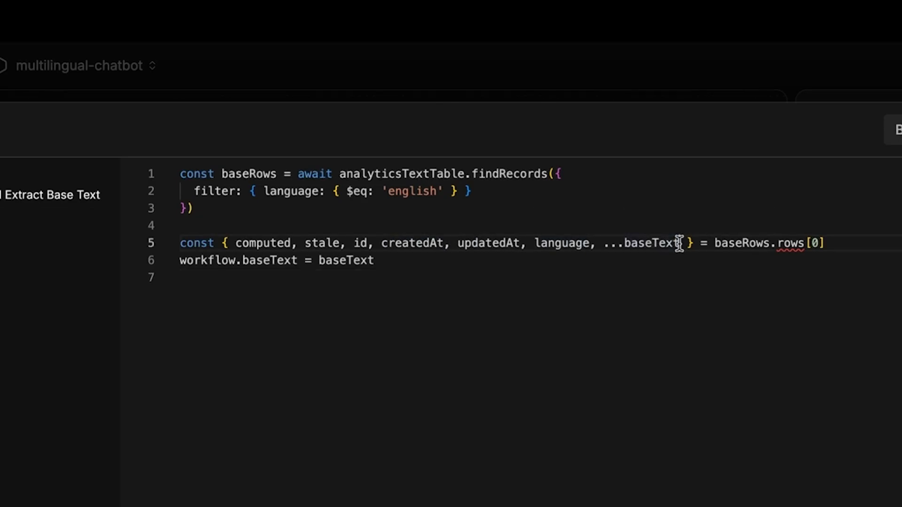
{"action": "left_click_drag", "start_coordinate": [680, 243], "coordinate": [596, 243]}
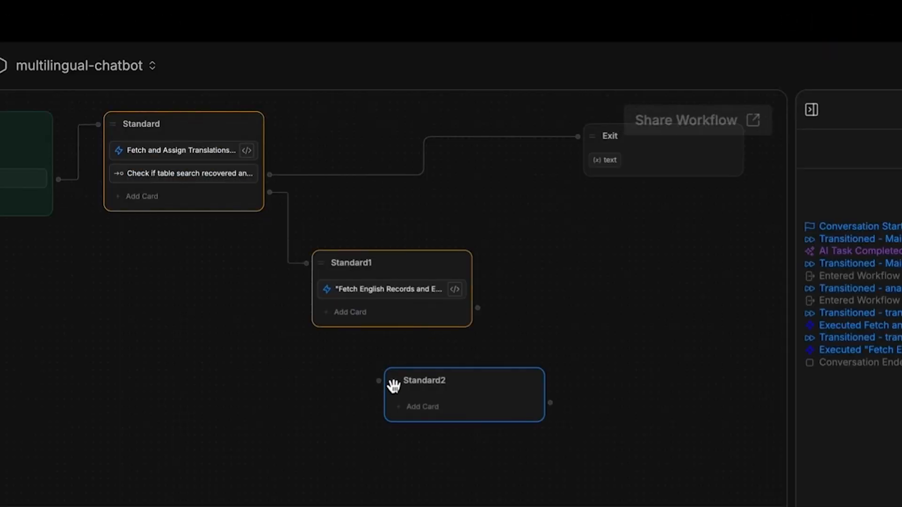
Add an AI Task card to a new Standard2 node with the translation prompt, minus the metadata sentence.
{"action": "left_click_drag", "start_coordinate": [392, 385], "coordinate": [314, 363]}
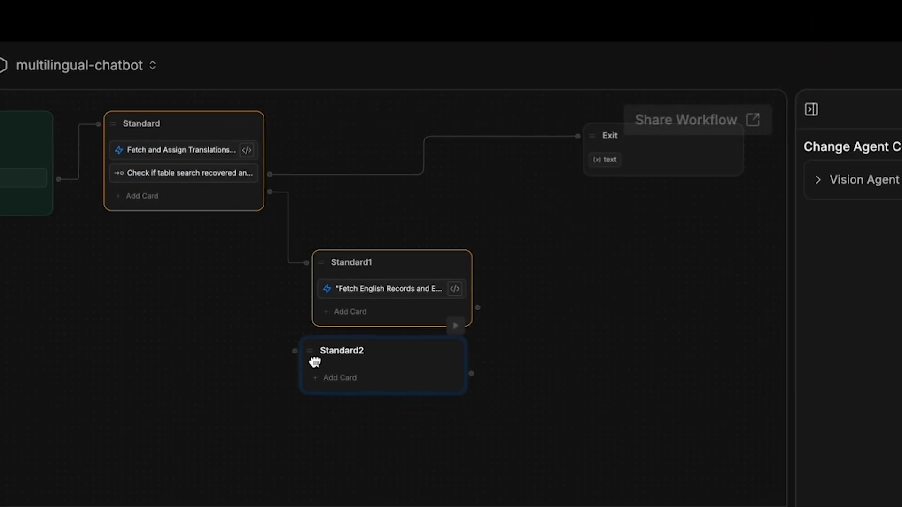
{"action": "left_click", "coordinate": [328, 376]}
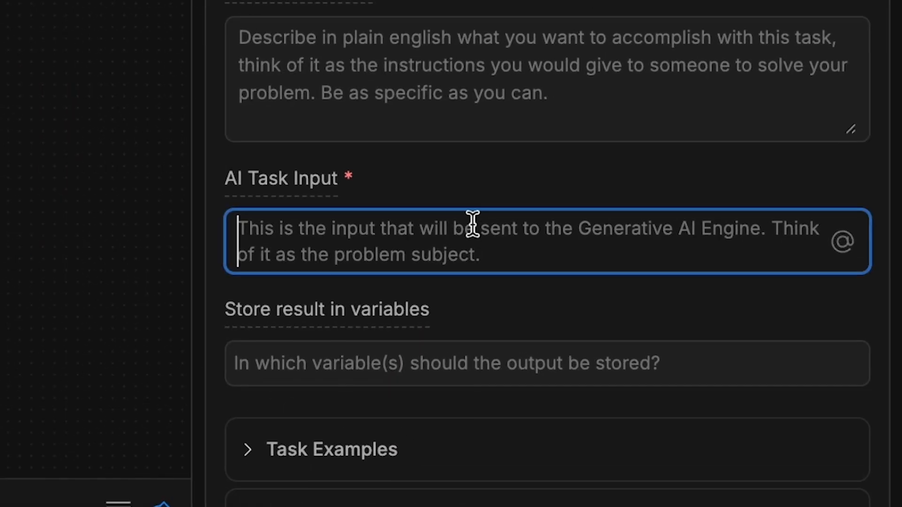
{"action": "type", "text": "Translate the following into {{conversation.language}} while preserving its structure and the names of its keys. Ignore the `createdAt`, `updatedAt`, and `language`:  {{workflow.baseText}}"}
{"action": "left_click_drag", "start_coordinate": [671, 255], "coordinate": [591, 280]}
{"action": "key", "text": "BackSpace"}
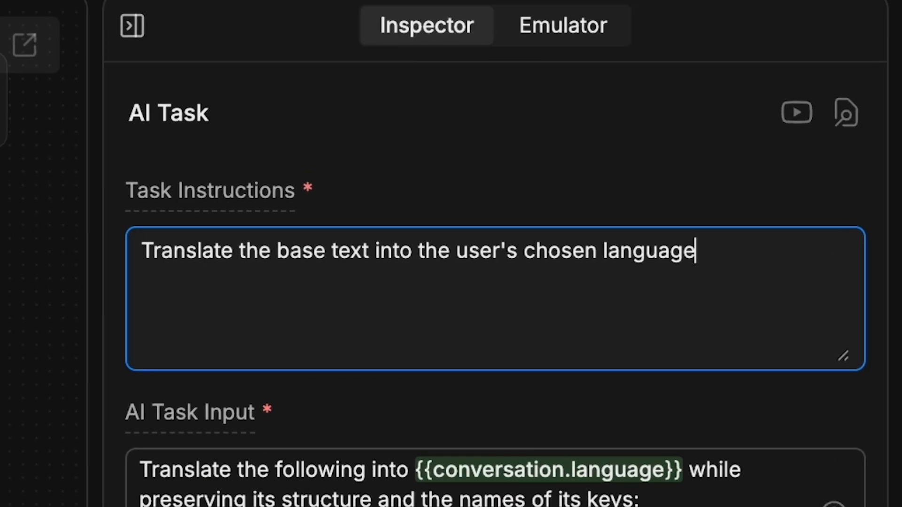
Store the translation in workflow.text, tidy the createTableRows code, and connect Standard3 to Exit.
{"action": "left_click", "coordinate": [224, 221]}
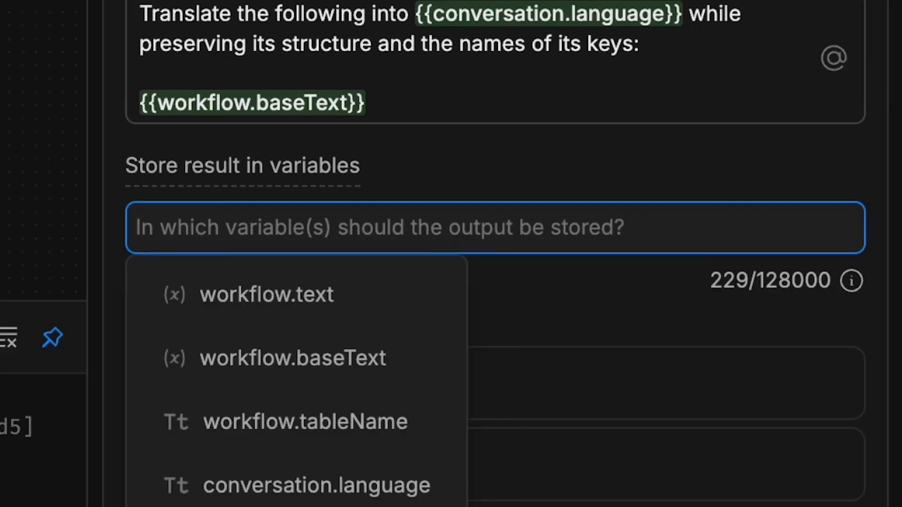
{"action": "type", "text": "wo"}
{"action": "left_click", "coordinate": [246, 376]}
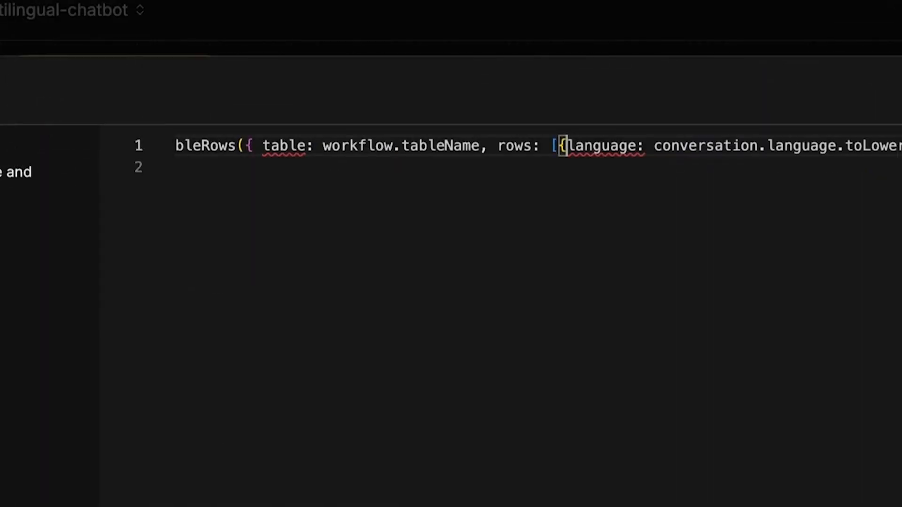
{"action": "key", "text": "super+s"}
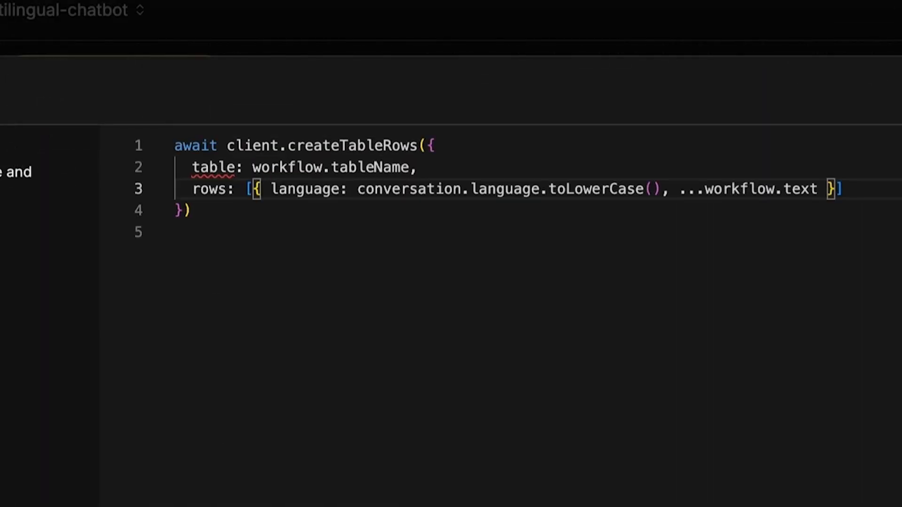
{"action": "left_click_drag", "start_coordinate": [418, 263], "coordinate": [498, 96]}
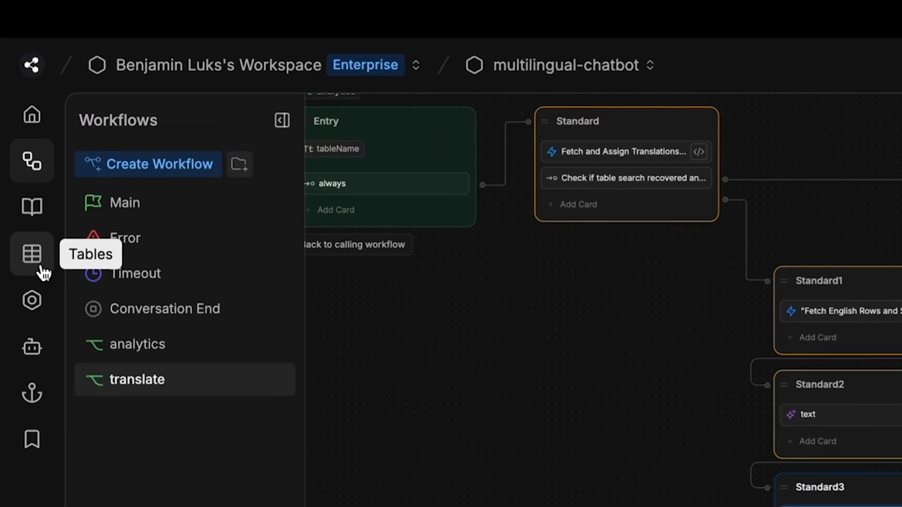
Check the tables for the saved french row and its translated answers cell.
{"action": "left_click", "coordinate": [43, 273]}
{"action": "left_click", "coordinate": [308, 293]}
{"action": "left_click", "coordinate": [647, 301]}
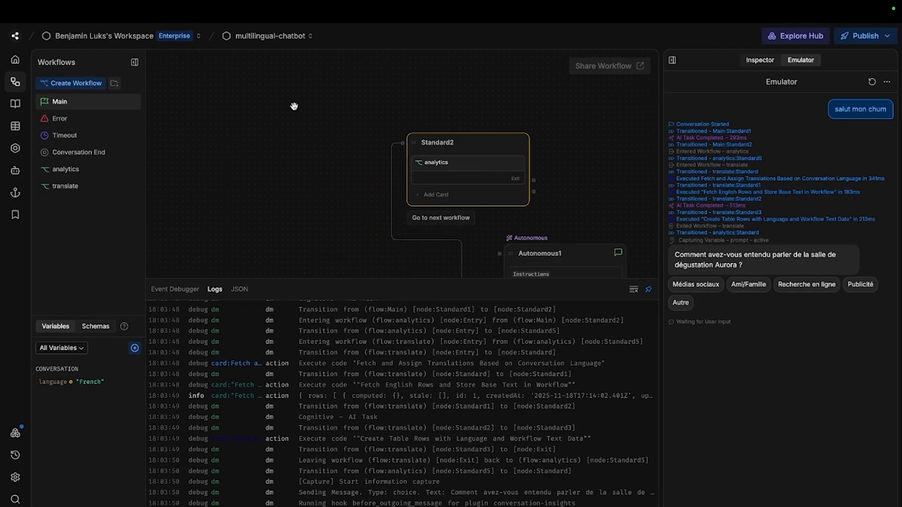
{"action": "scroll", "coordinate": [268, 218], "scroll_direction": "down", "scroll_amount": 8}
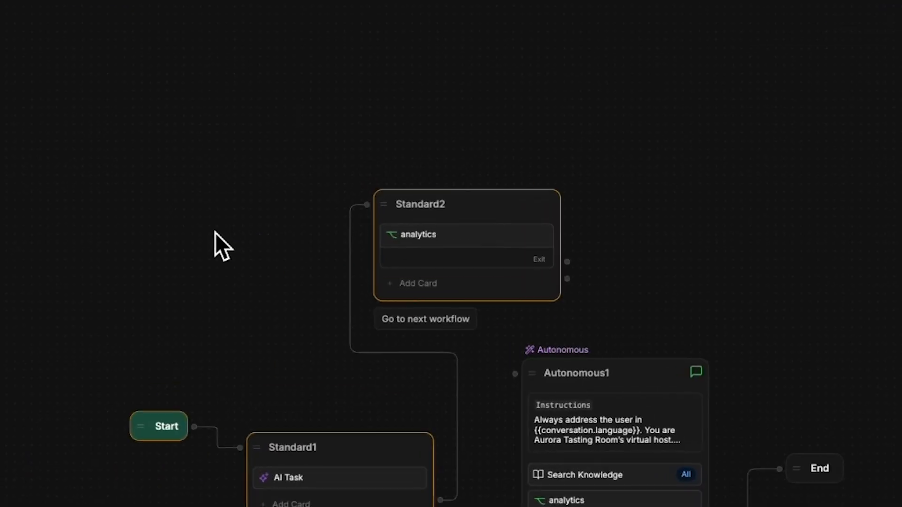
{"action": "scroll", "coordinate": [216, 233], "scroll_direction": "up", "scroll_amount": 2}
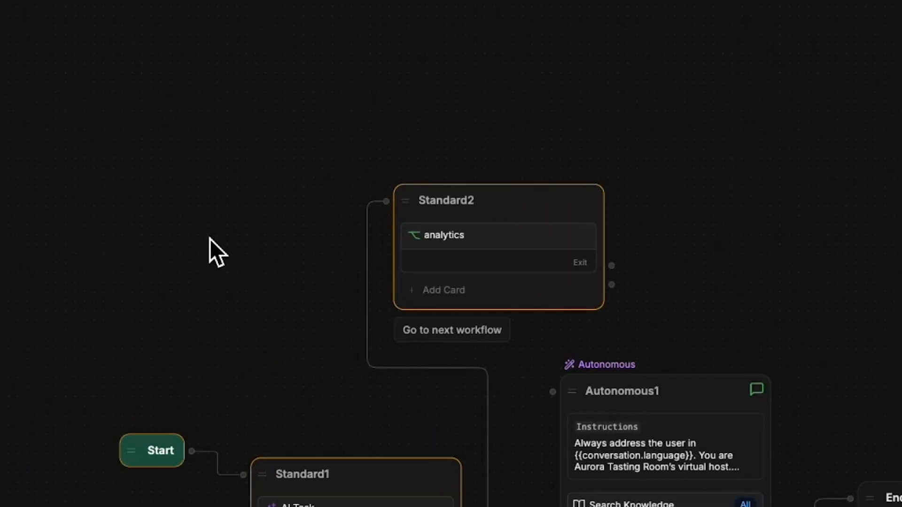
Enlarge the canvas by shrinking the Logs panel and open the Create Table Rows code card.
{"action": "left_click_drag", "start_coordinate": [209, 238], "coordinate": [242, 156]}
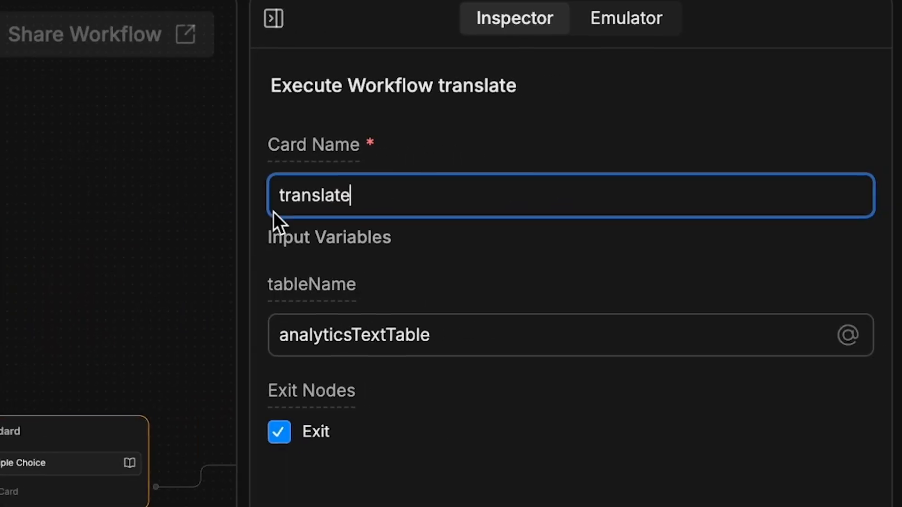
{"action": "key", "text": "Tab"}
{"action": "key", "text": "Tab"}
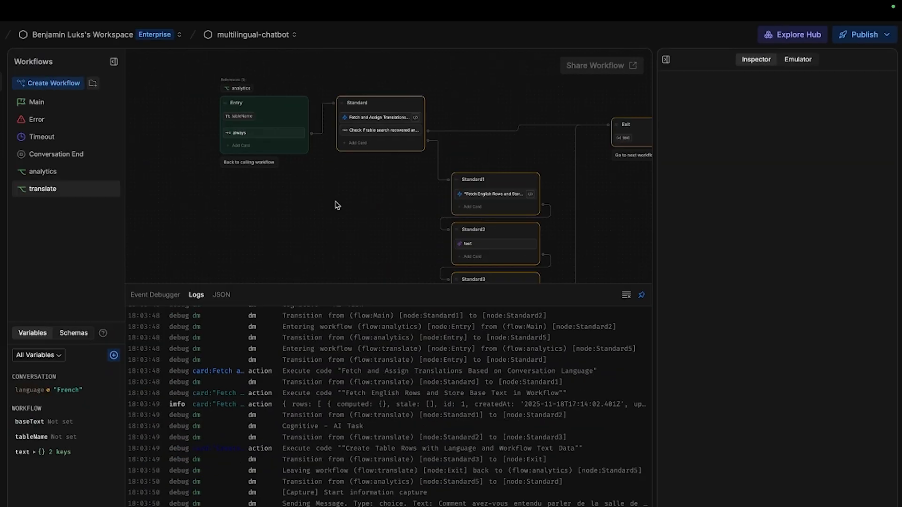
{"action": "scroll", "coordinate": [345, 216], "scroll_direction": "down", "scroll_amount": 1}
{"action": "left_click_drag", "start_coordinate": [350, 218], "coordinate": [330, 192]}
{"action": "left_click_drag", "start_coordinate": [344, 269], "coordinate": [331, 406]}
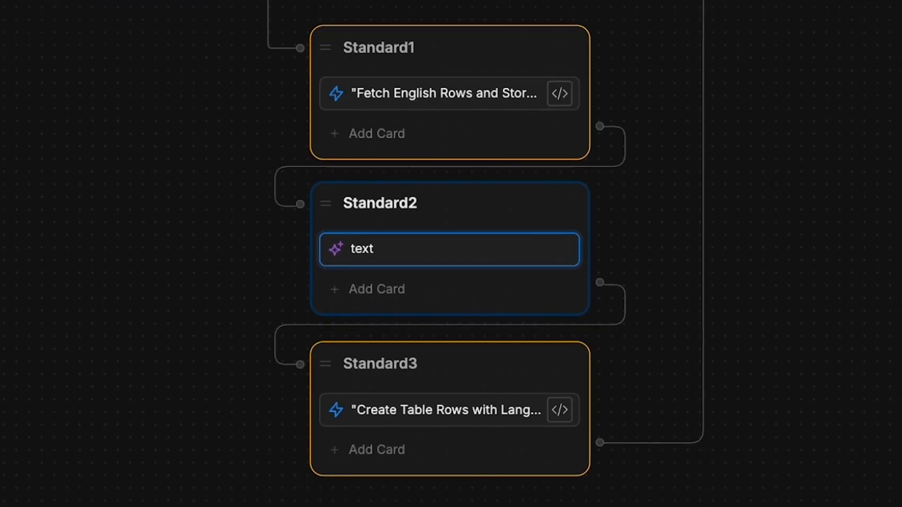
{"action": "left_click", "coordinate": [559, 410]}
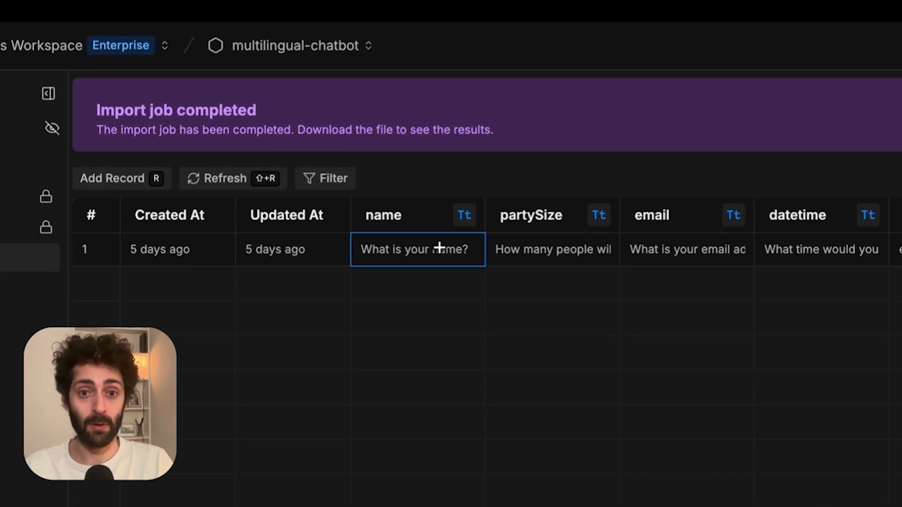
Review the reservationsTable partySize, email and datetime question cells and its english language cell.
{"action": "left_click", "coordinate": [582, 254]}
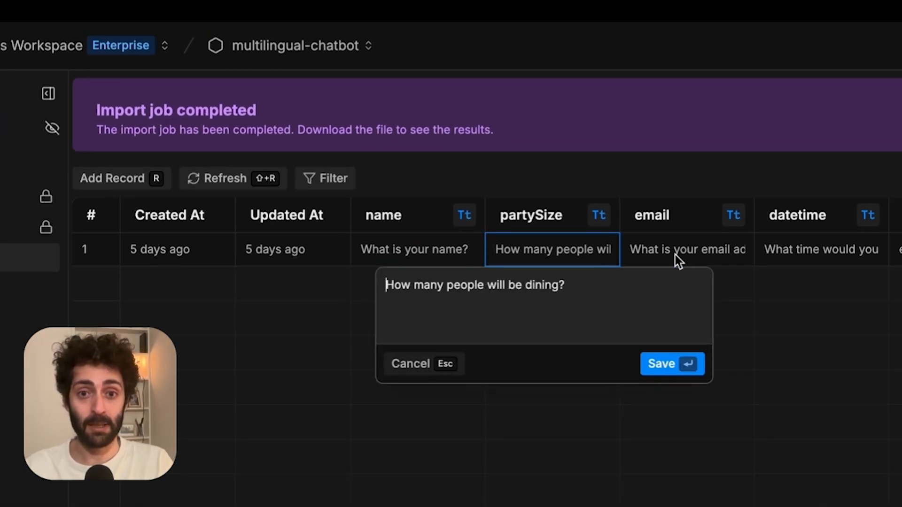
{"action": "left_click", "coordinate": [704, 256]}
{"action": "left_click", "coordinate": [807, 249]}
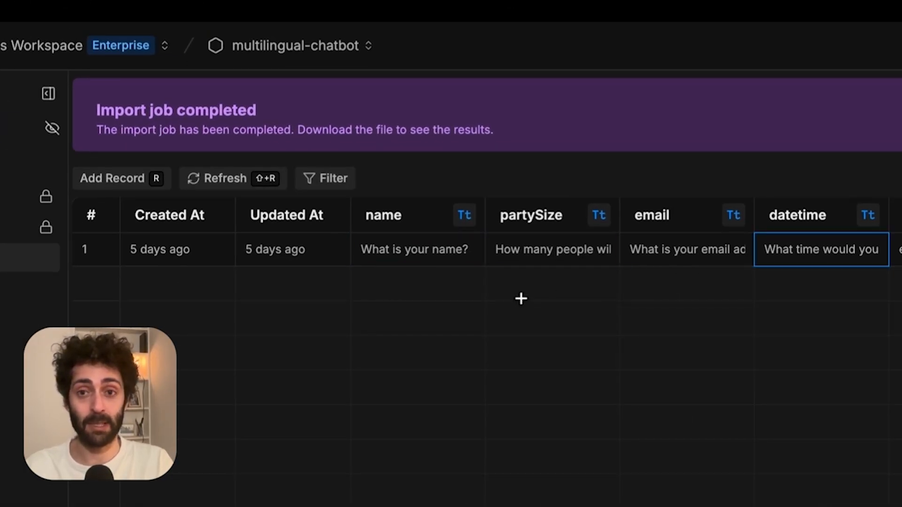
{"action": "left_click", "coordinate": [565, 253]}
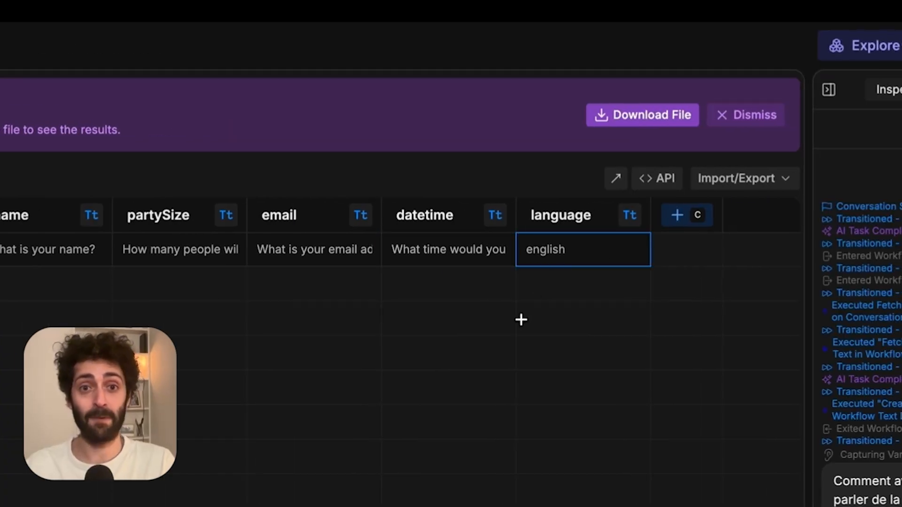
Start renaming reservationsTable, then return to the Workflows page.
{"action": "right_click", "coordinate": [141, 258]}
{"action": "left_click", "coordinate": [190, 295]}
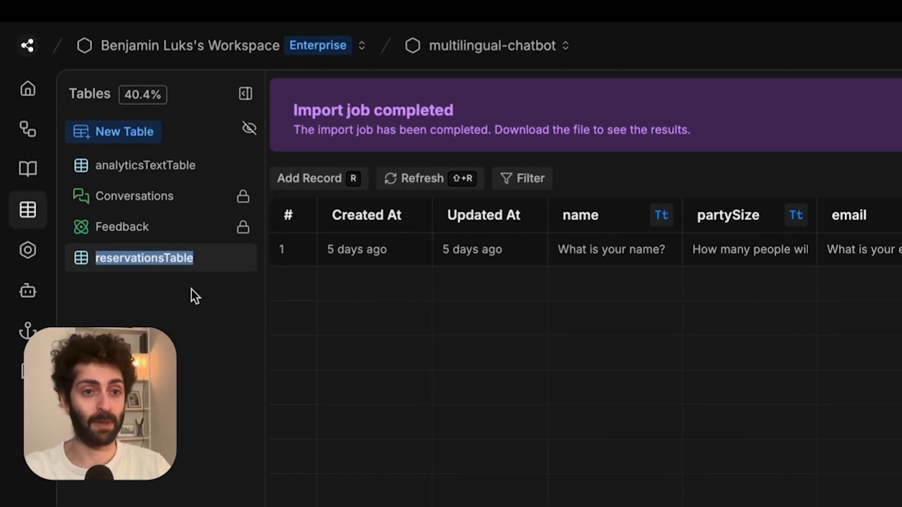
{"action": "key", "text": "Right"}
{"action": "key", "text": "Left"}
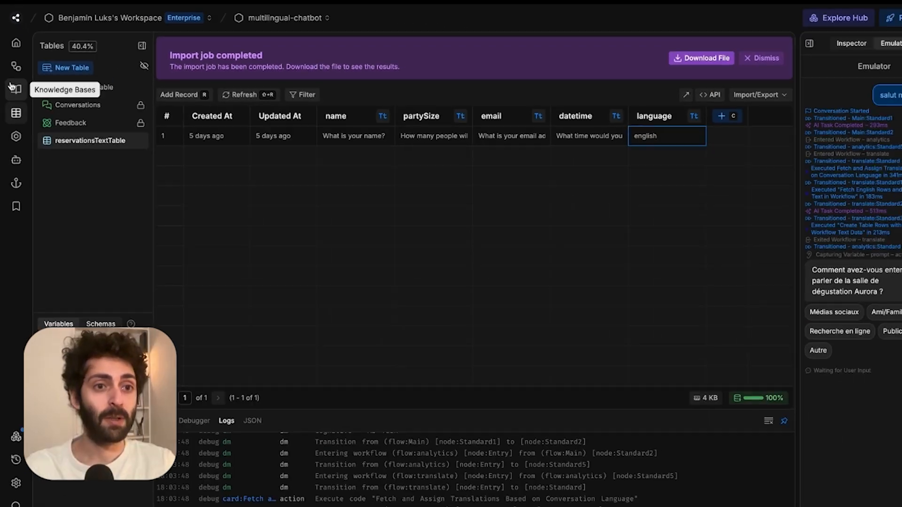
{"action": "left_click", "coordinate": [28, 129]}
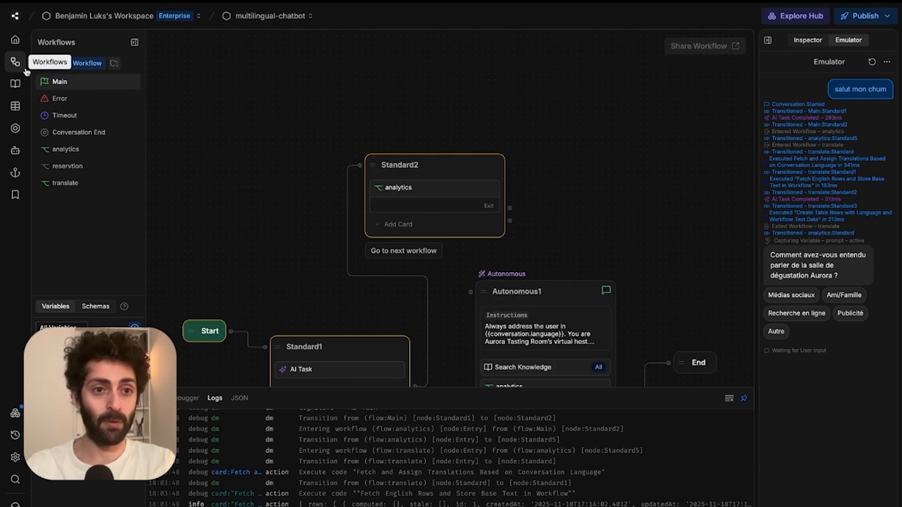
Add a translate card to reservtion's Standard node with tableName set to reservationsTextTable.
{"action": "left_click", "coordinate": [101, 169]}
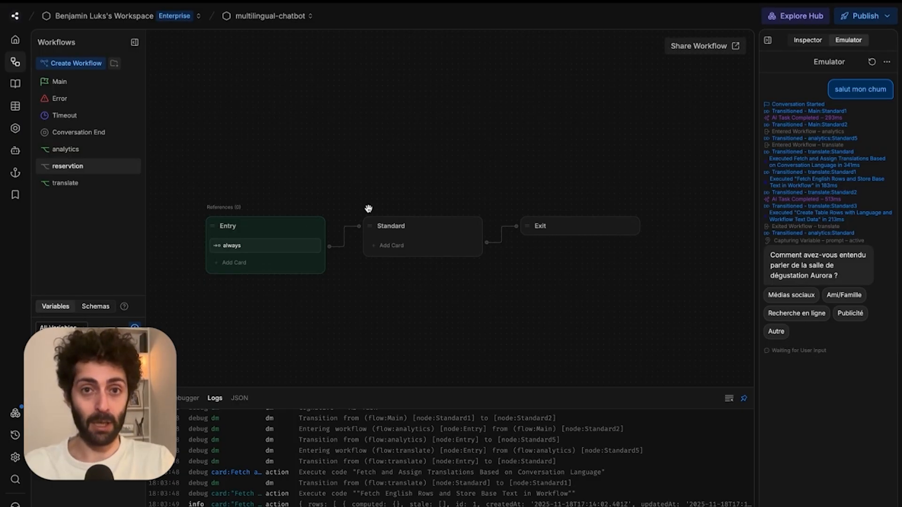
{"action": "left_click", "coordinate": [391, 245]}
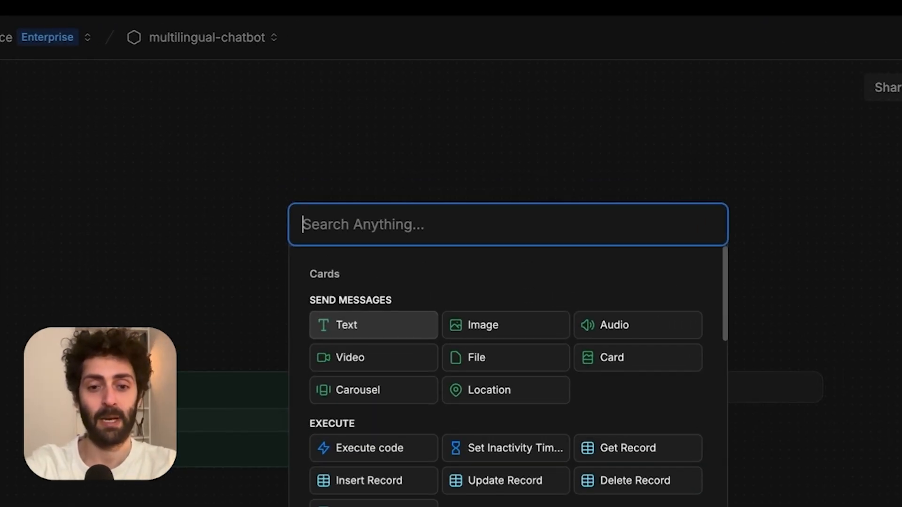
{"action": "type", "text": "tran"}
{"action": "left_click", "coordinate": [638, 324]}
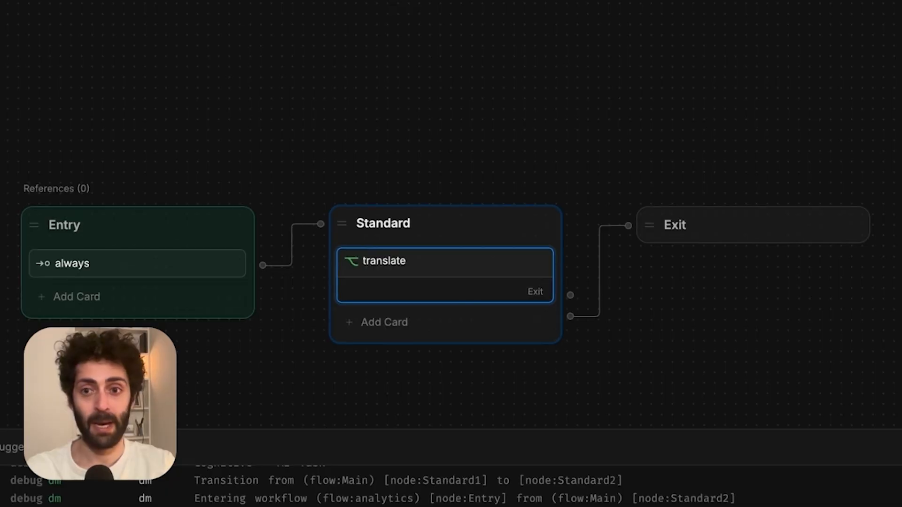
{"action": "left_click", "coordinate": [742, 295]}
{"action": "type", "text": "reservationTe"}
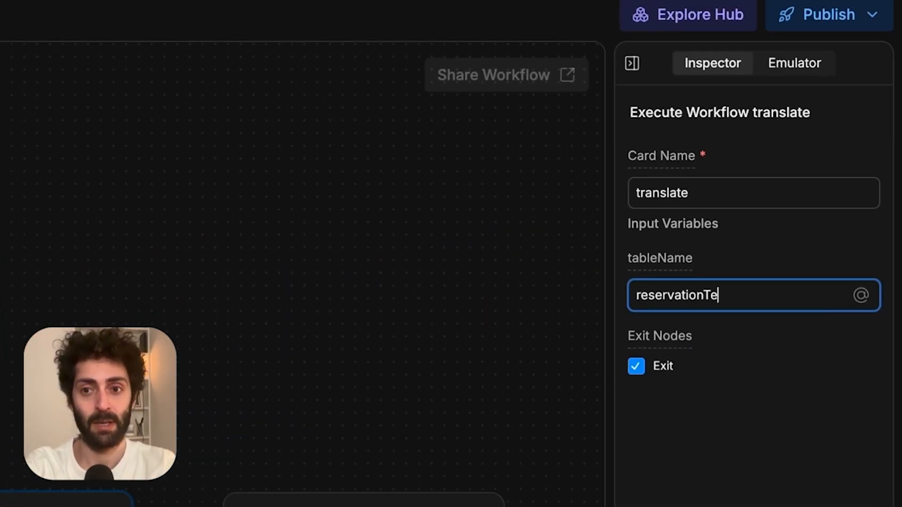
{"action": "type", "text": "nsTextTable"}
{"action": "left_click_drag", "start_coordinate": [284, 244], "coordinate": [230, 110]}
{"action": "left_click", "coordinate": [707, 296]}
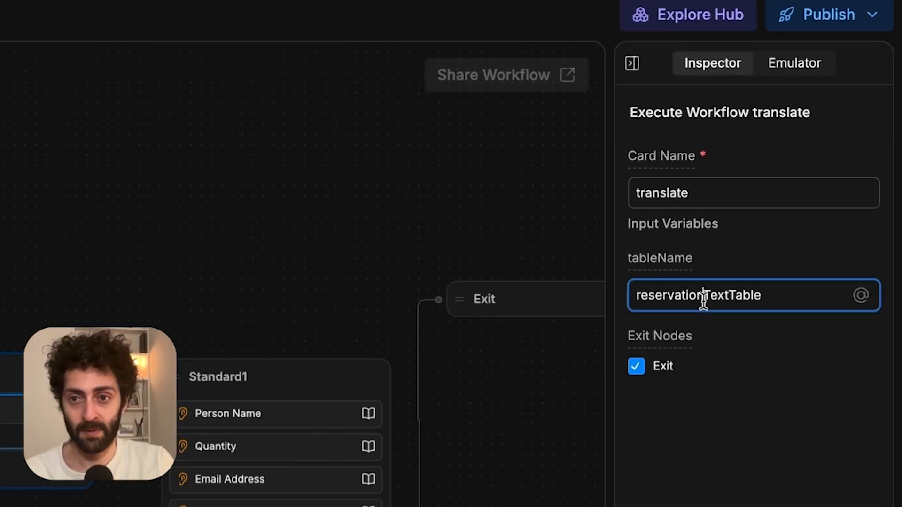
{"action": "type", "text": "s"}
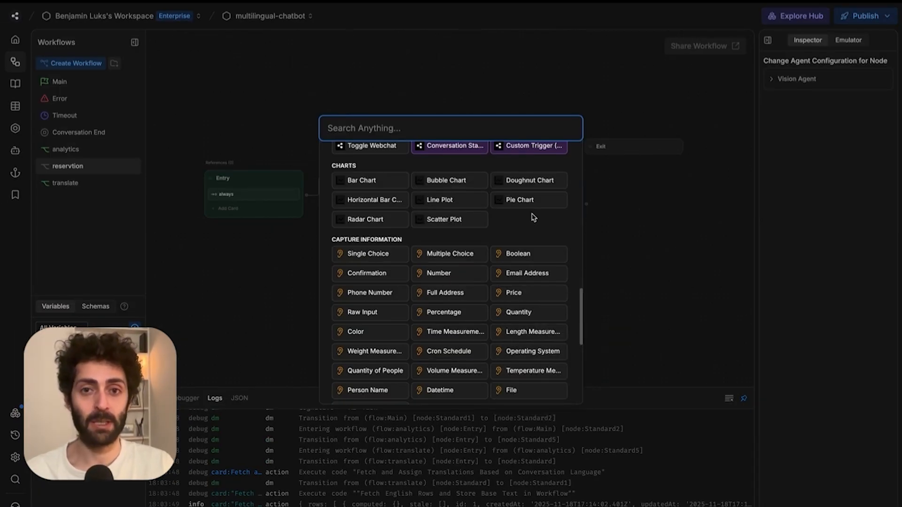
Add a Datetime capture card to Standard1 and connect the Standard node to it.
{"action": "scroll", "coordinate": [493, 318], "scroll_direction": "down", "scroll_amount": 2}
{"action": "left_click", "coordinate": [444, 304]}
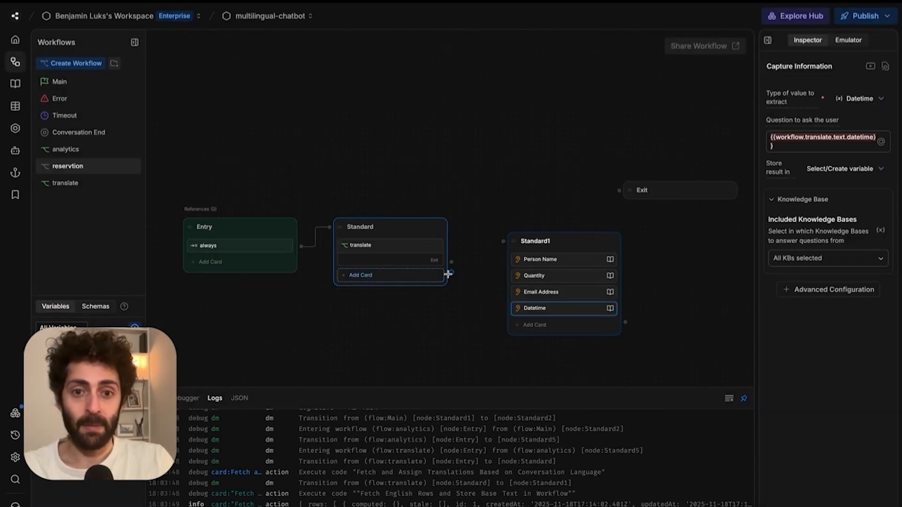
{"action": "left_click_drag", "start_coordinate": [458, 263], "coordinate": [533, 233]}
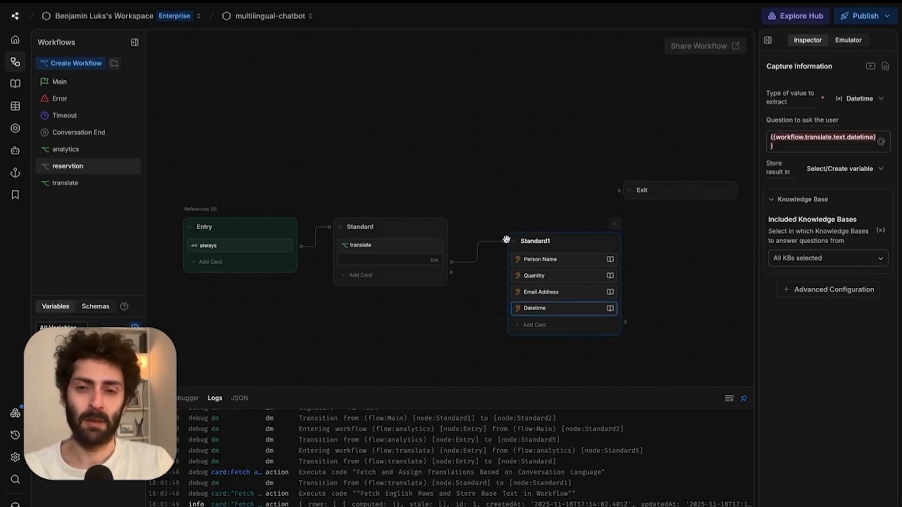
{"action": "left_click", "coordinate": [521, 189]}
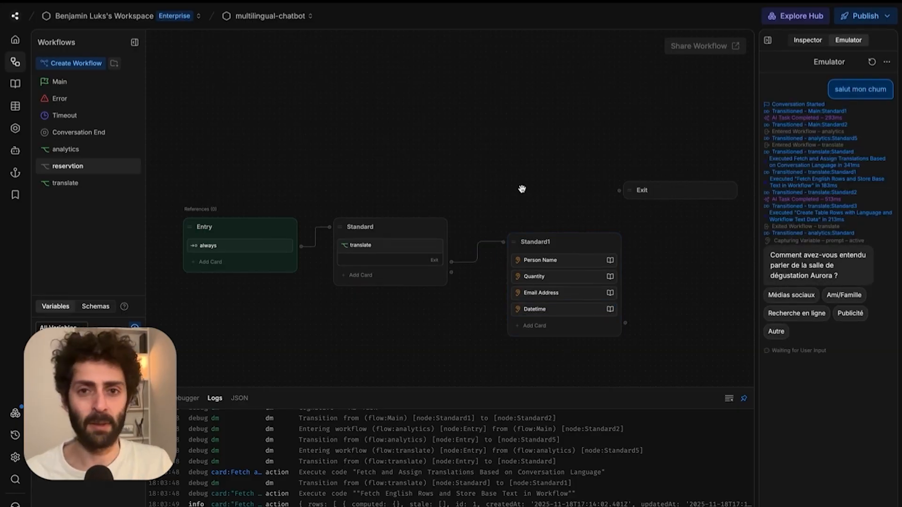
{"action": "left_click_drag", "start_coordinate": [540, 241], "coordinate": [515, 228]}
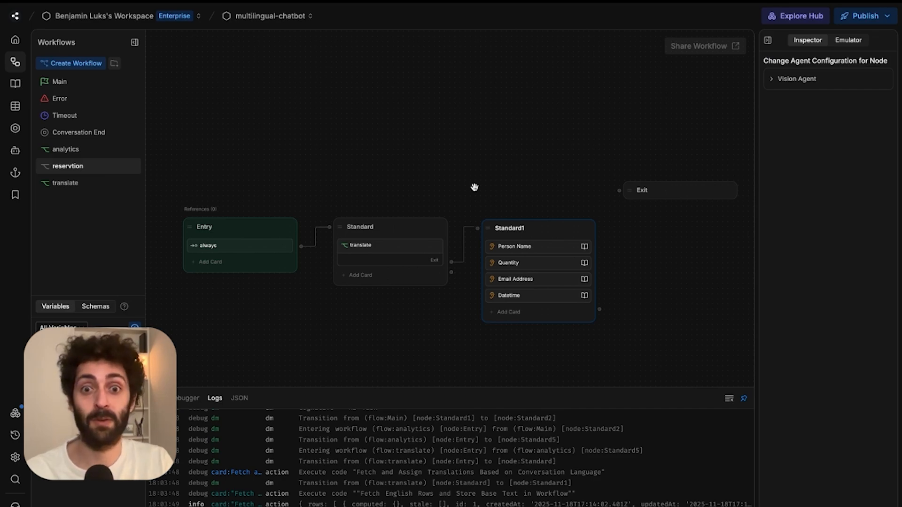
{"action": "left_click", "coordinate": [457, 175]}
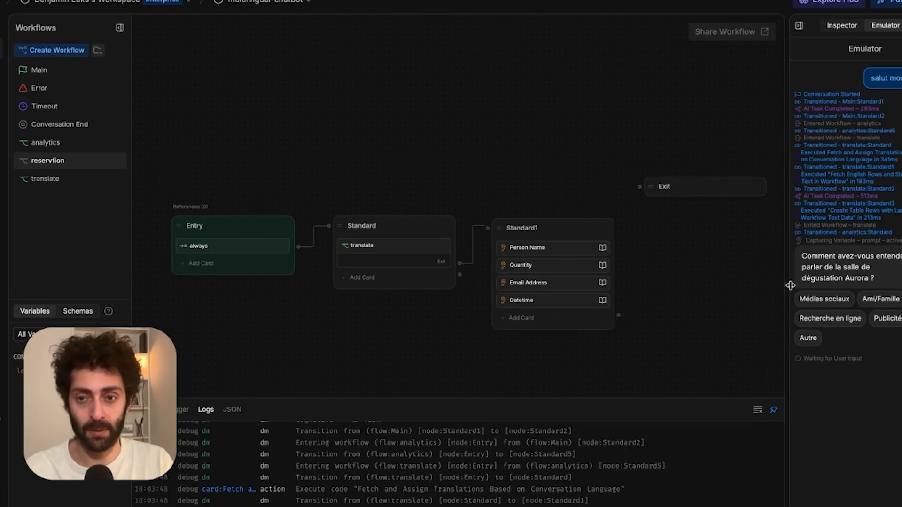
Review the Person Name and Datetime capture cards and connect Standard1 to the Exit node.
{"action": "left_click", "coordinate": [392, 259]}
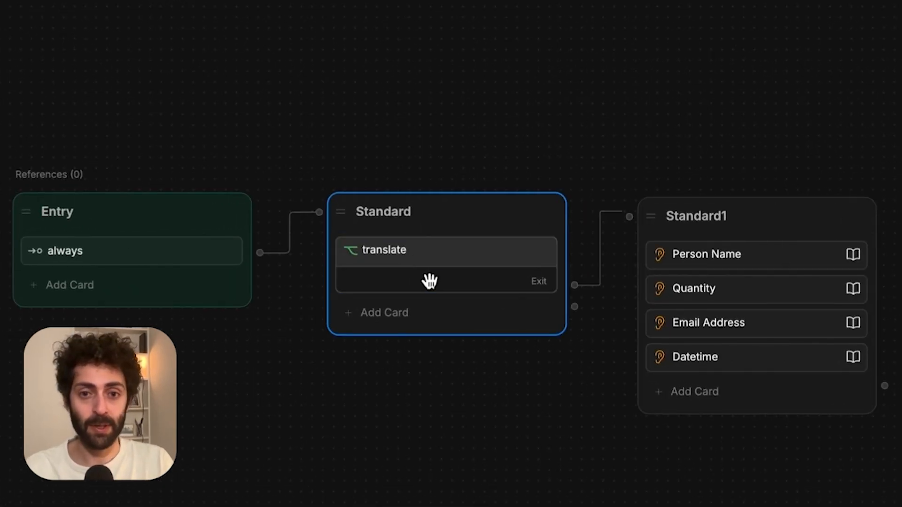
{"action": "left_click", "coordinate": [665, 263]}
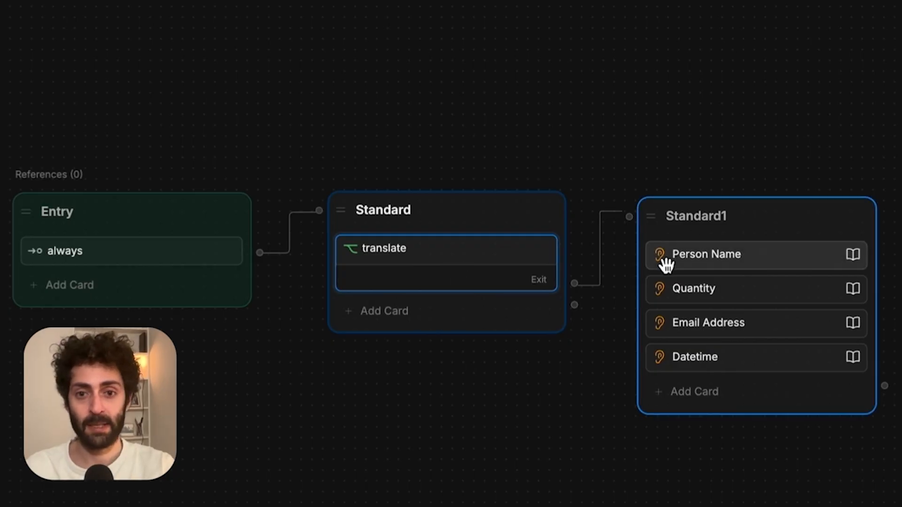
{"action": "left_click", "coordinate": [308, 383]}
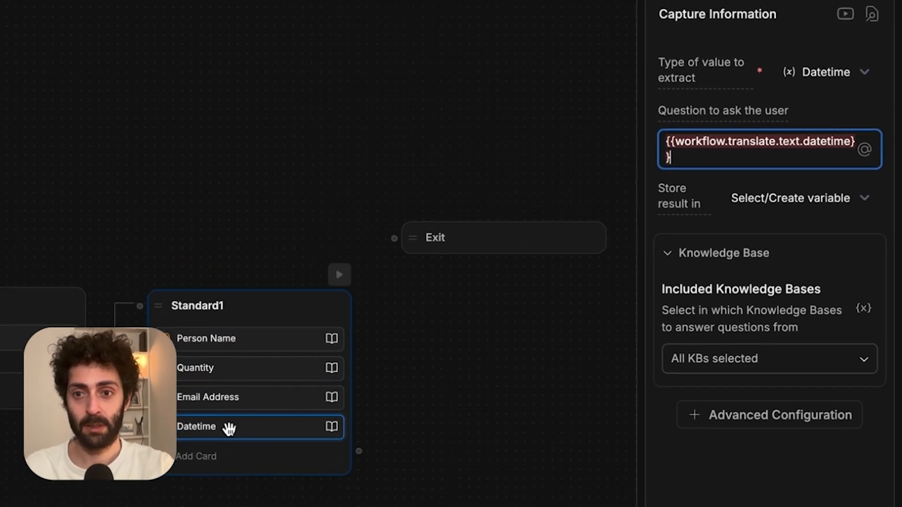
{"action": "left_click", "coordinate": [225, 454]}
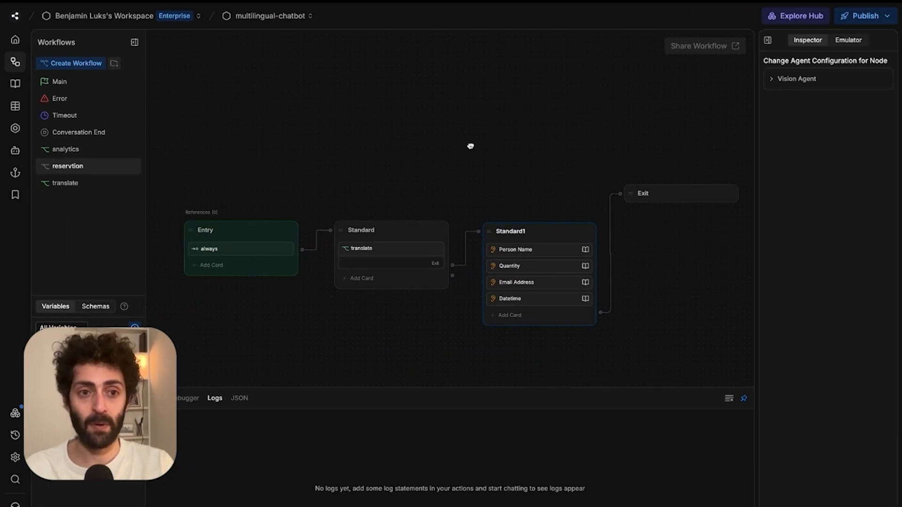
{"action": "left_click_drag", "start_coordinate": [470, 145], "coordinate": [465, 141]}
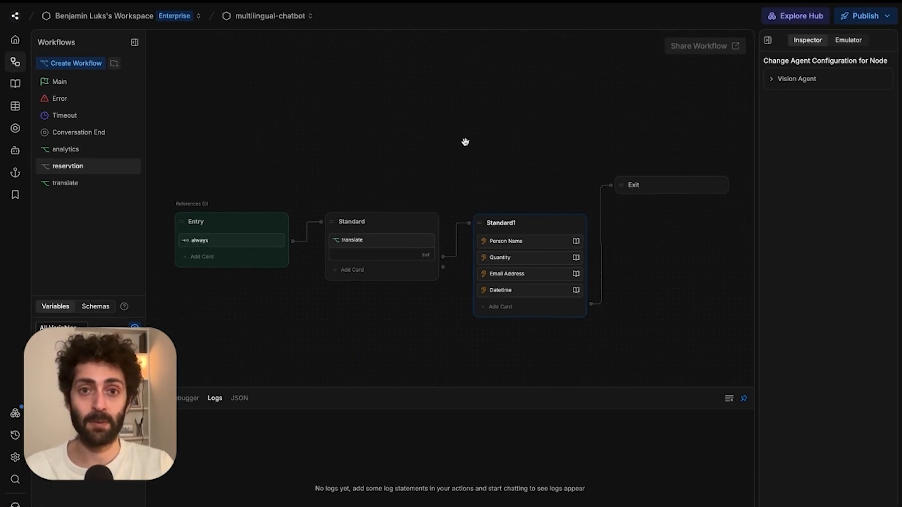
{"action": "left_click", "coordinate": [86, 82]}
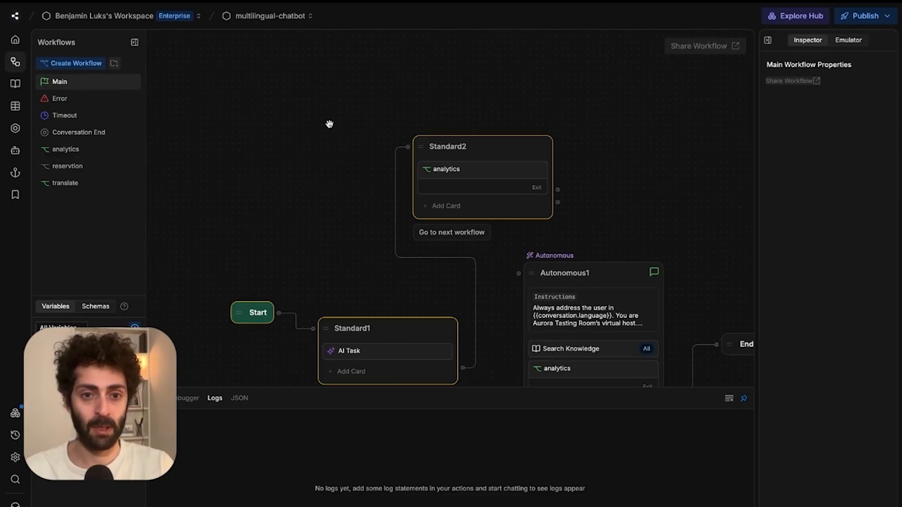
Replace the analytics card in Main's Standard2 with a card running the reservtion workflow.
{"action": "left_click", "coordinate": [408, 203]}
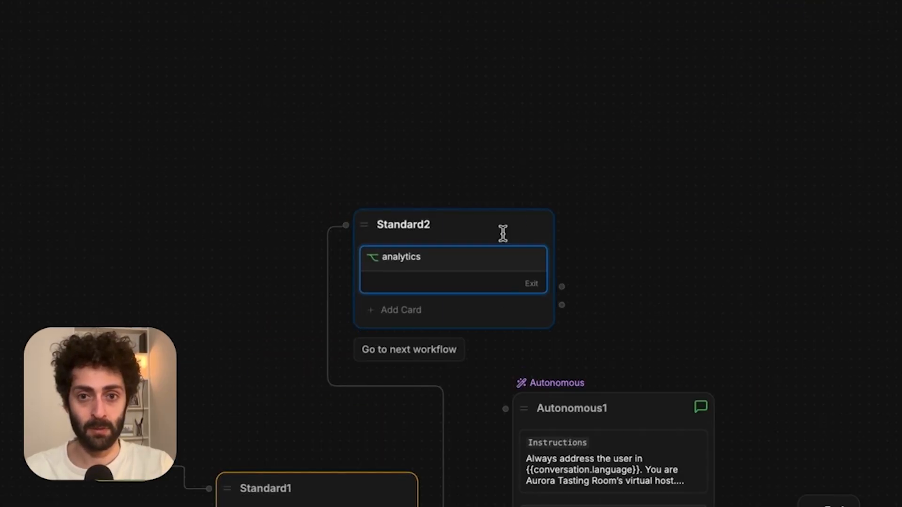
{"action": "left_click", "coordinate": [511, 306]}
{"action": "left_click", "coordinate": [590, 256]}
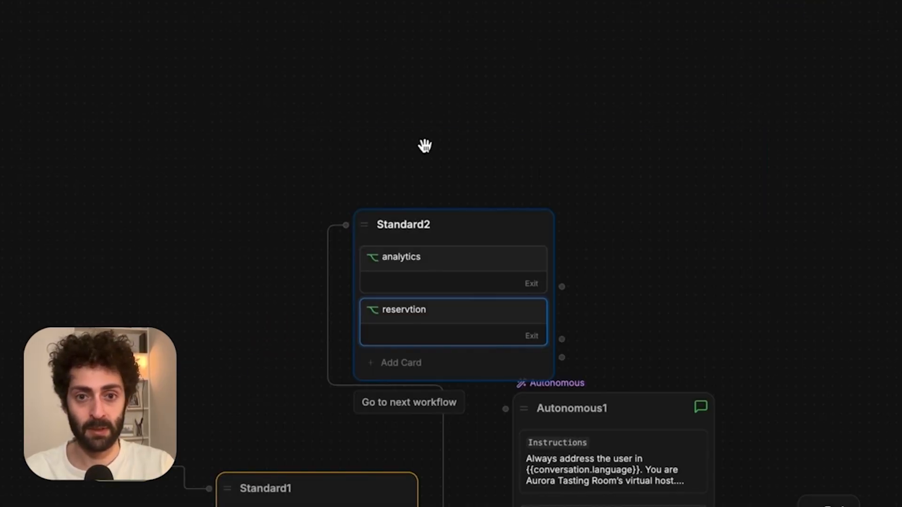
{"action": "left_click", "coordinate": [396, 258]}
{"action": "key", "text": "Delete"}
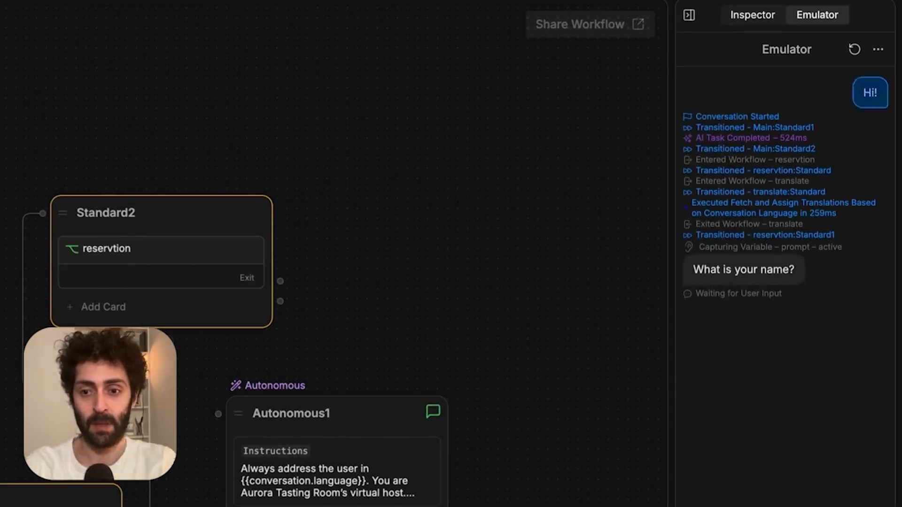
Test in the Emulator: restart, then answer with the guest's name, party size 3 and e-mail address.
{"action": "type", "text": "ben"}
{"action": "key", "text": "Return"}
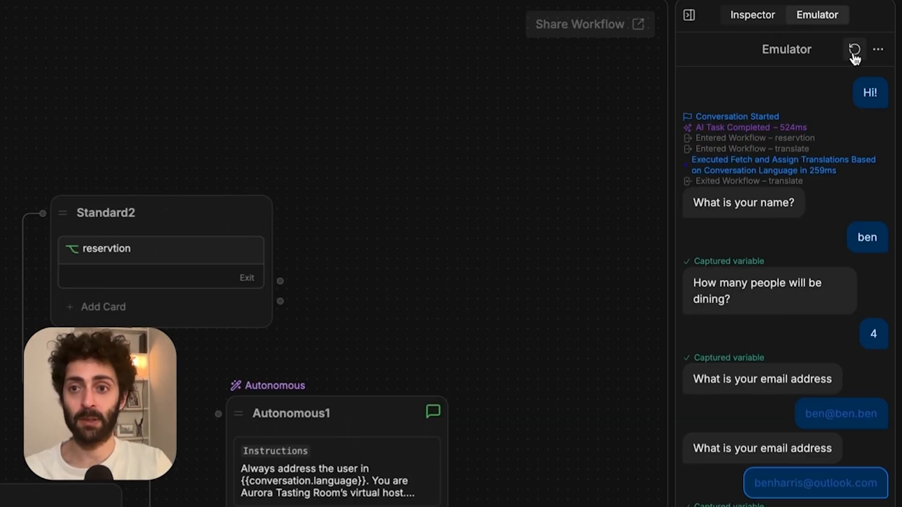
{"action": "left_click", "coordinate": [854, 51]}
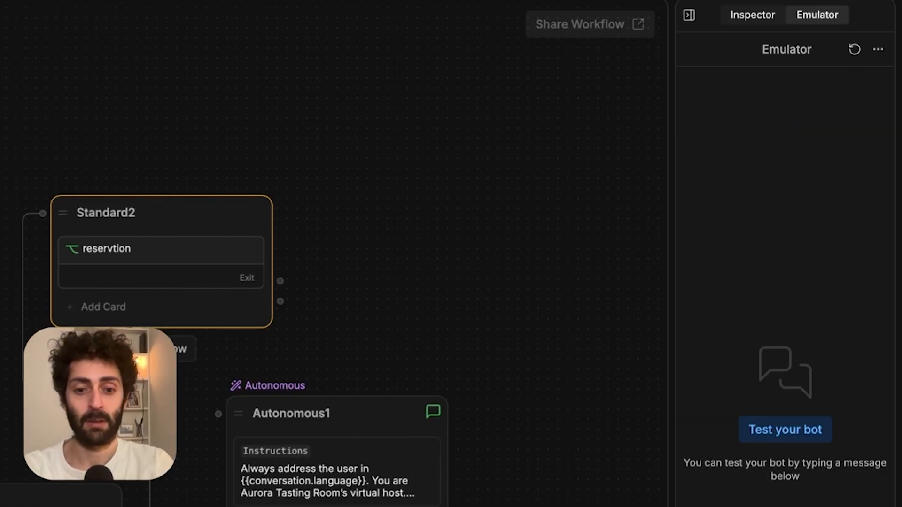
{"action": "type", "text": "ben"}
{"action": "key", "text": "Return"}
{"action": "type", "text": "3"}
{"action": "key", "text": "Return"}
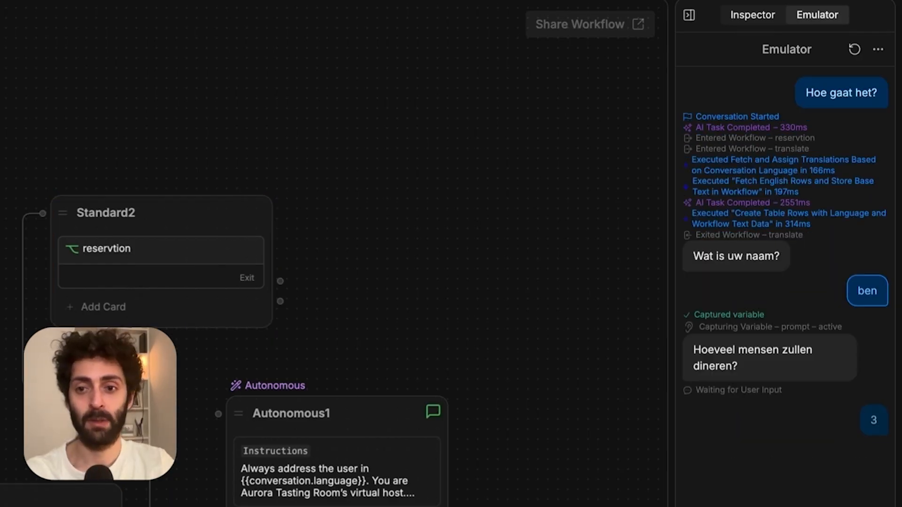
{"action": "key", "text": "Return"}
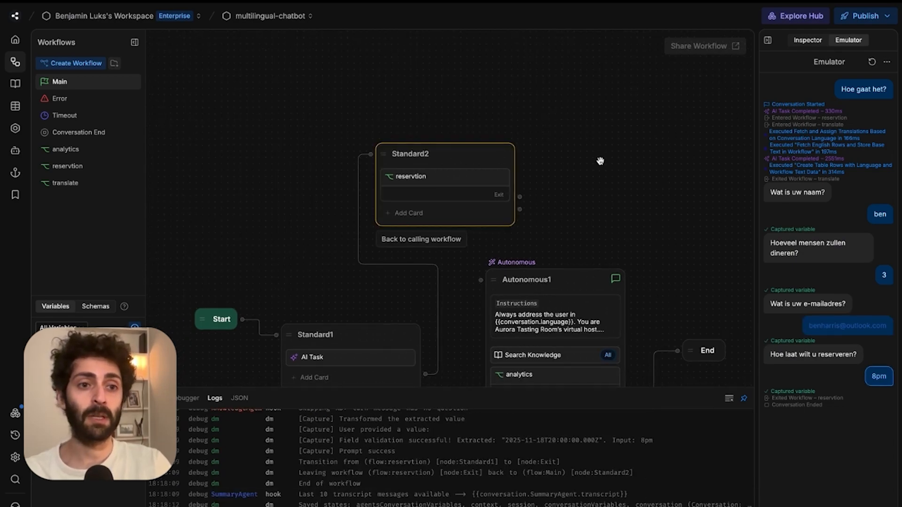
Check reservationsTextTable's rows, then open the translate, reservtion and analytics workflows in turn.
{"action": "left_click", "coordinate": [10, 103]}
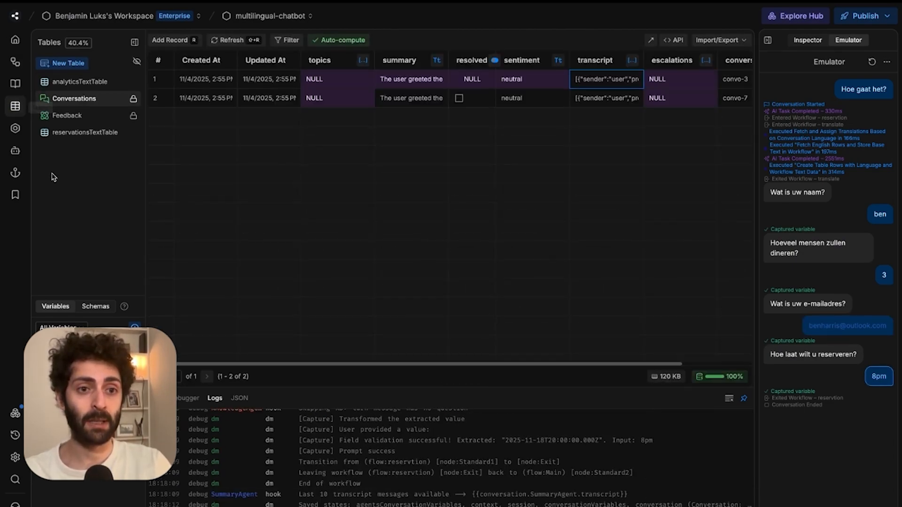
{"action": "left_click", "coordinate": [66, 134]}
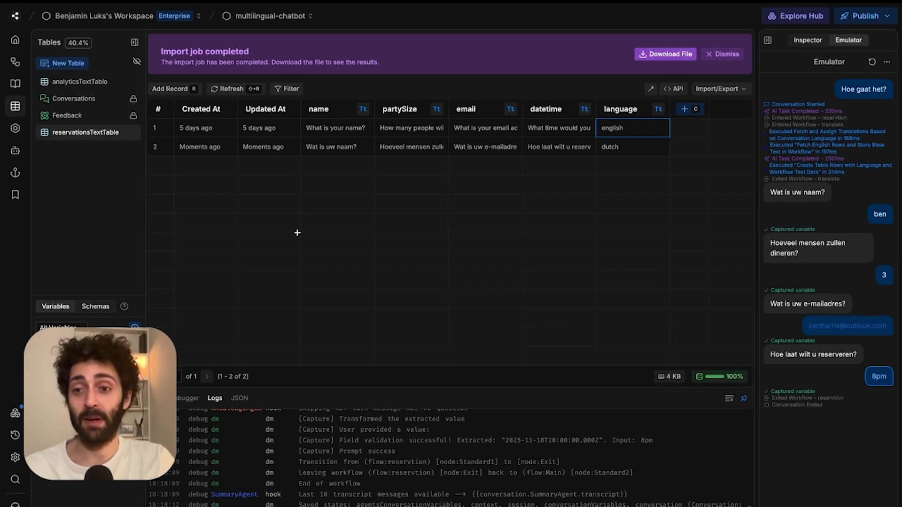
{"action": "left_click", "coordinate": [15, 62]}
{"action": "left_click", "coordinate": [53, 189]}
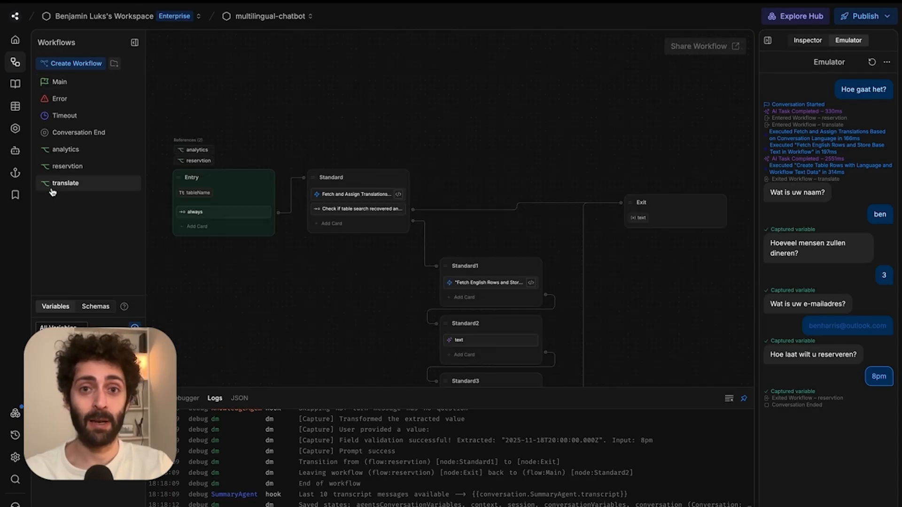
{"action": "left_click", "coordinate": [54, 167]}
{"action": "left_click", "coordinate": [56, 152]}
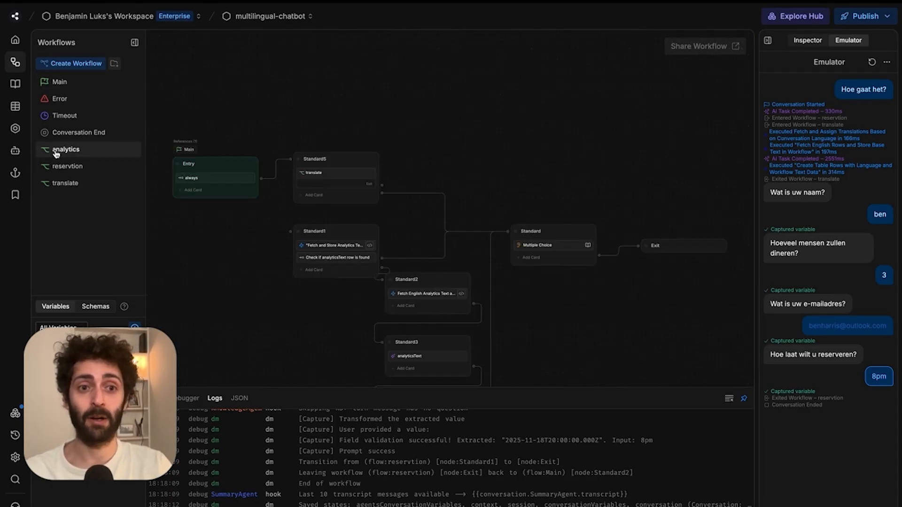